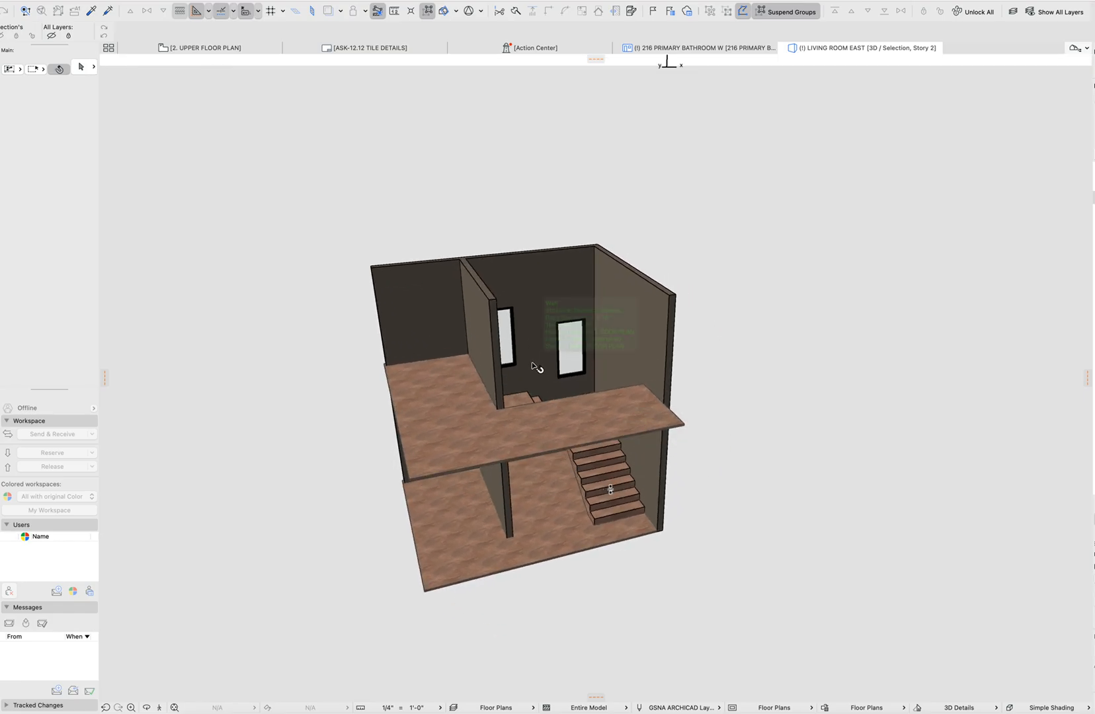
- Review the upper floor slab's thickness, elevation and home story in its settings without changing anything
middle_click_drag(723, 370, 567, 480, "shift")
left_click(548, 439)
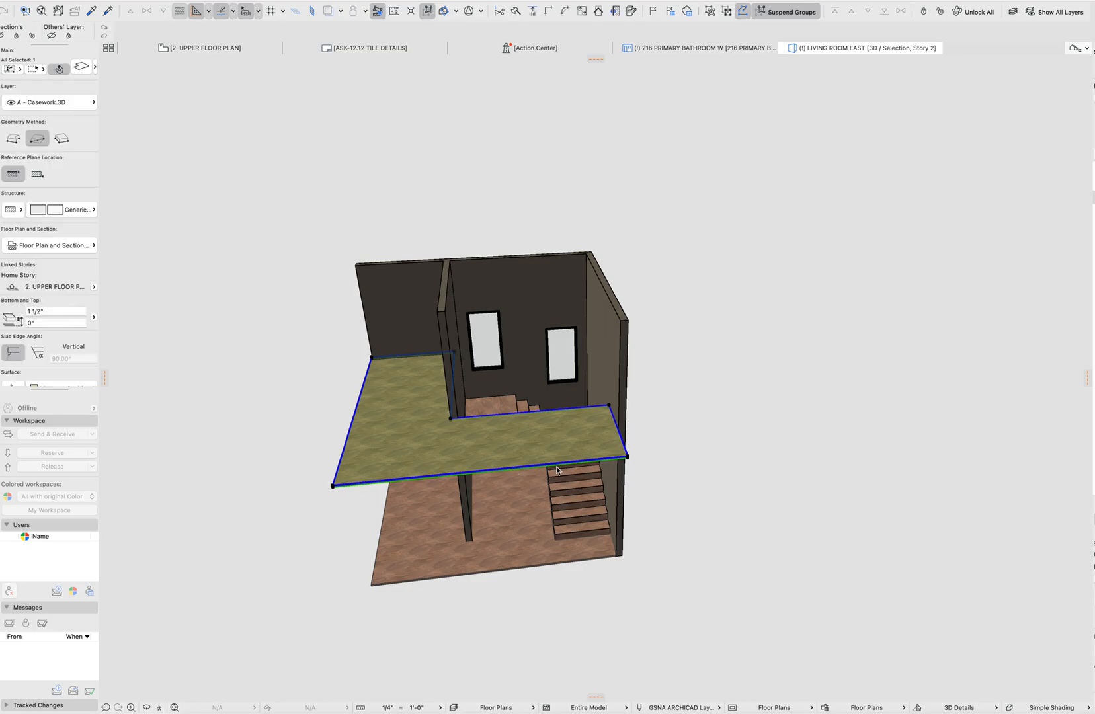
double_click(557, 470)
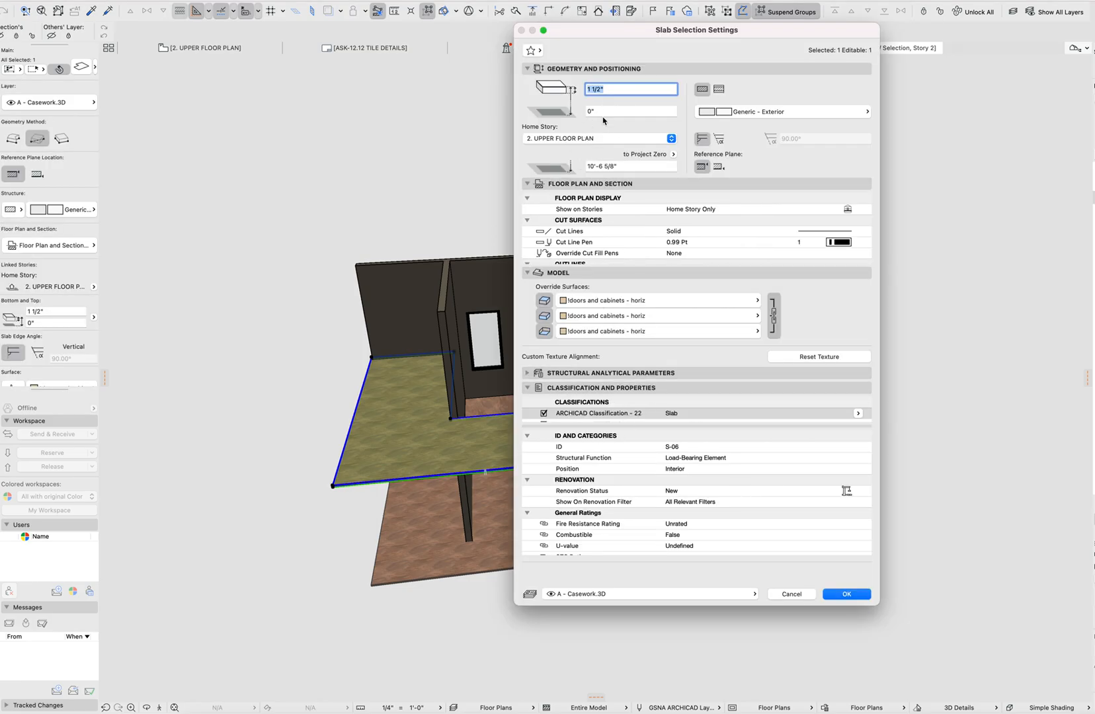
key("Tab")
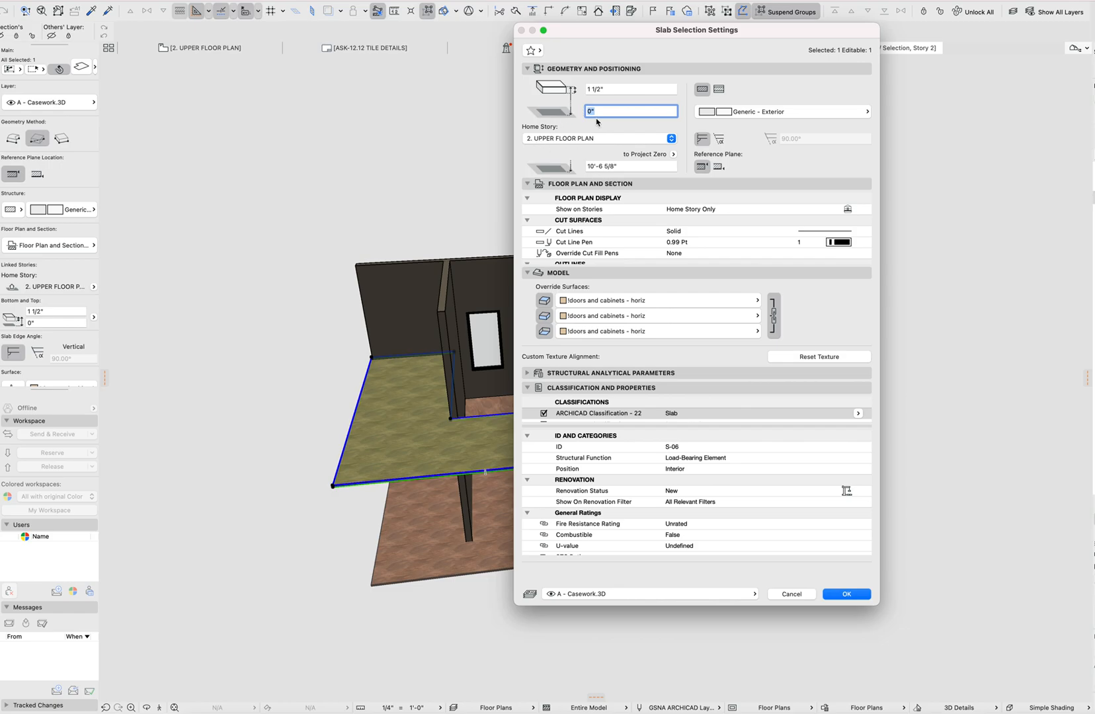
key("Escape")
key("Escape")
- Check the main floor slab's home story and elevation settings, and inspect the stair's linked stories
left_click(503, 513)
key("super+t")
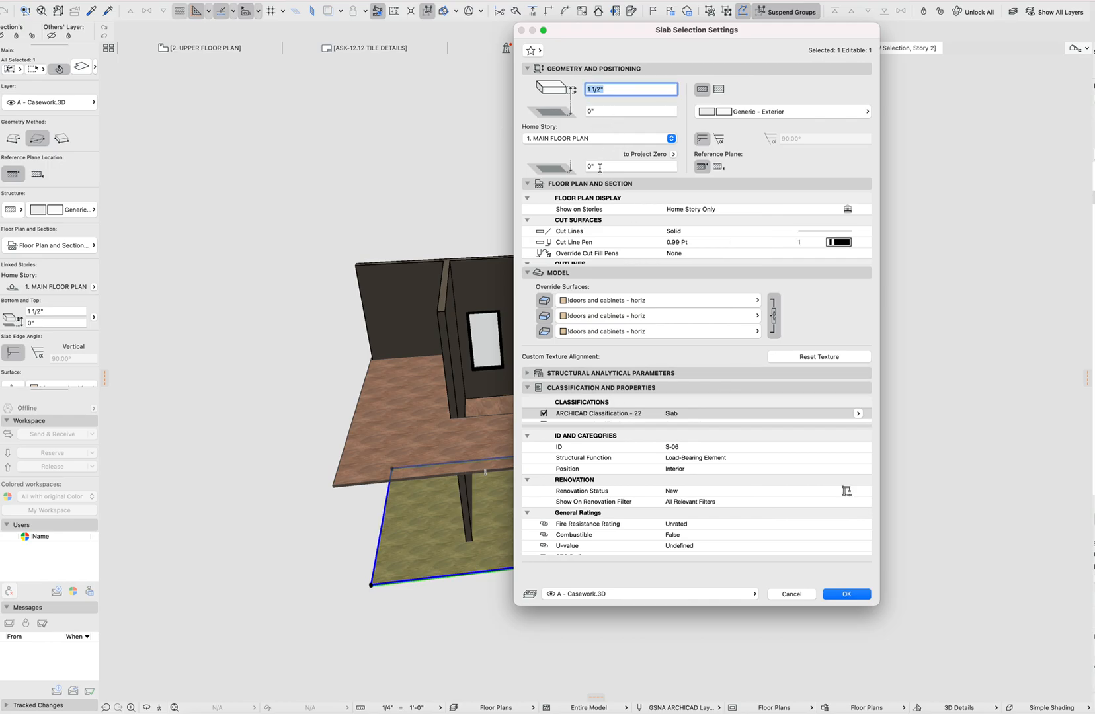
key("Escape")
key("Escape")
left_click(575, 500)
middle_click_drag(525, 472, 611, 372, "shift")
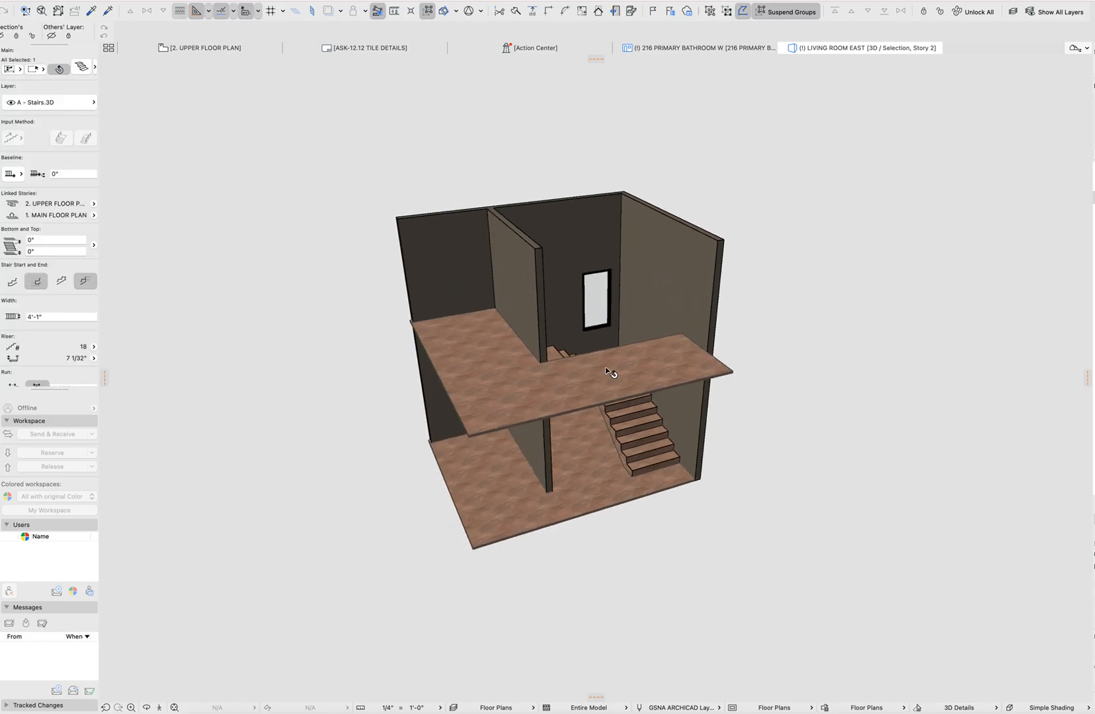
- Place a W Fixed 26 window, 2'-6" by 5', near the open end of the windowed wall, matching the existing window
left_click(599, 317)
middle_click_drag(600, 317, 826, 382, "shift")
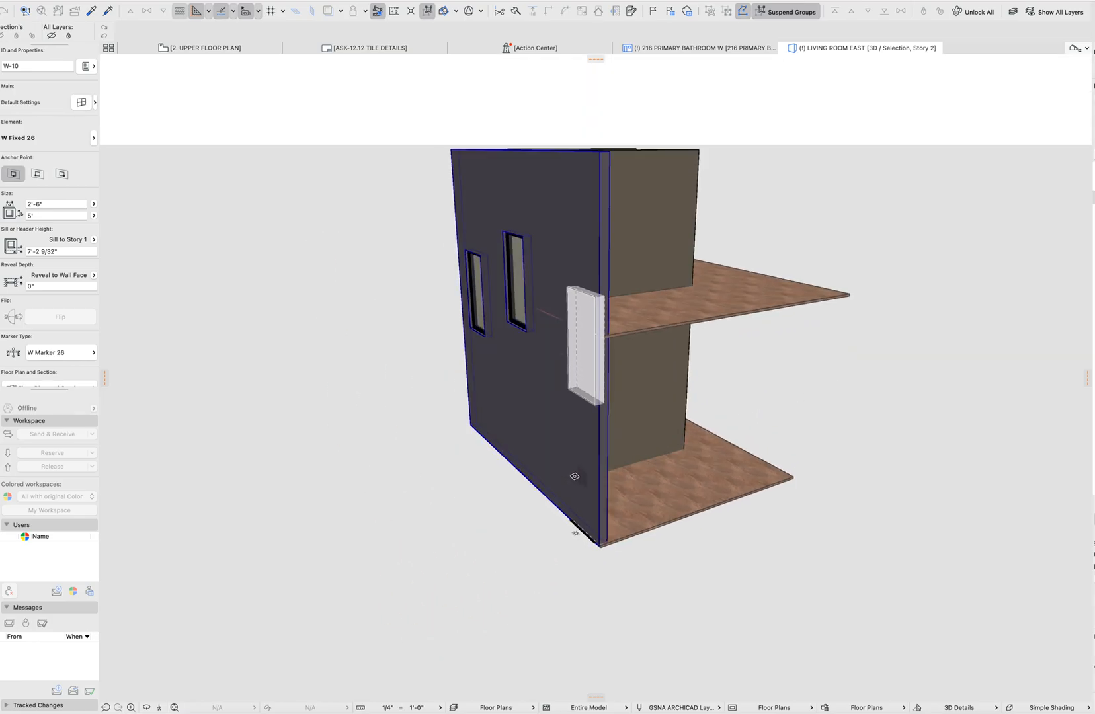
left_click(466, 511)
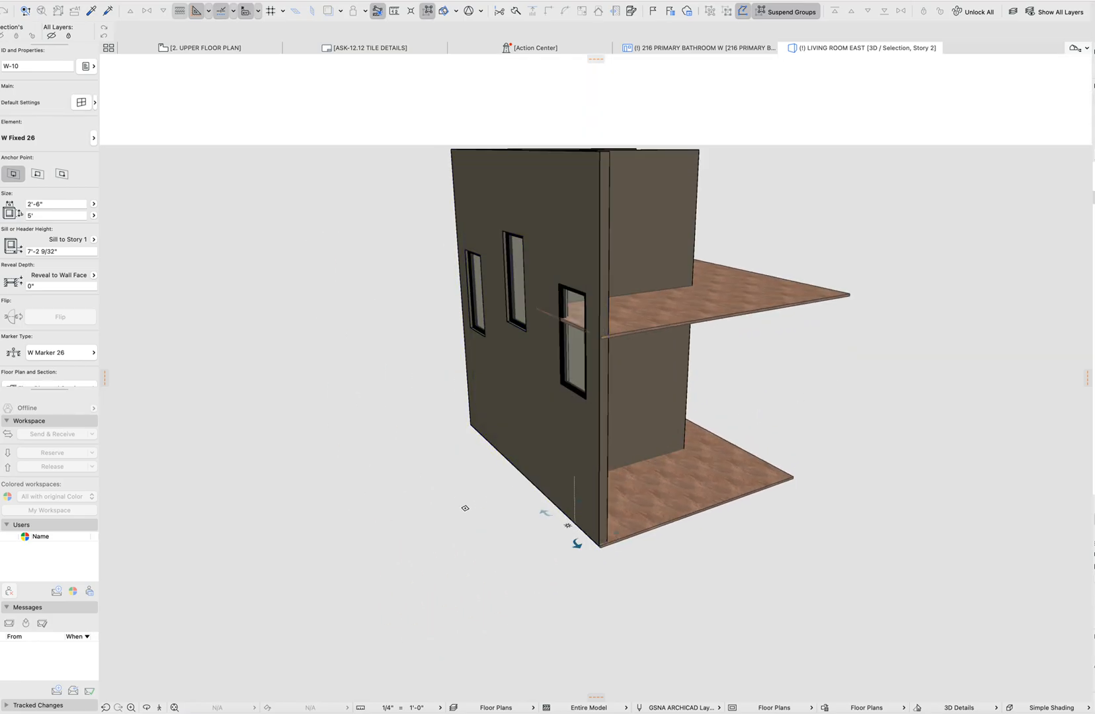
- Anchor the new window by Header to Story 1 and set its header height to 6'-8"
left_click(578, 368)
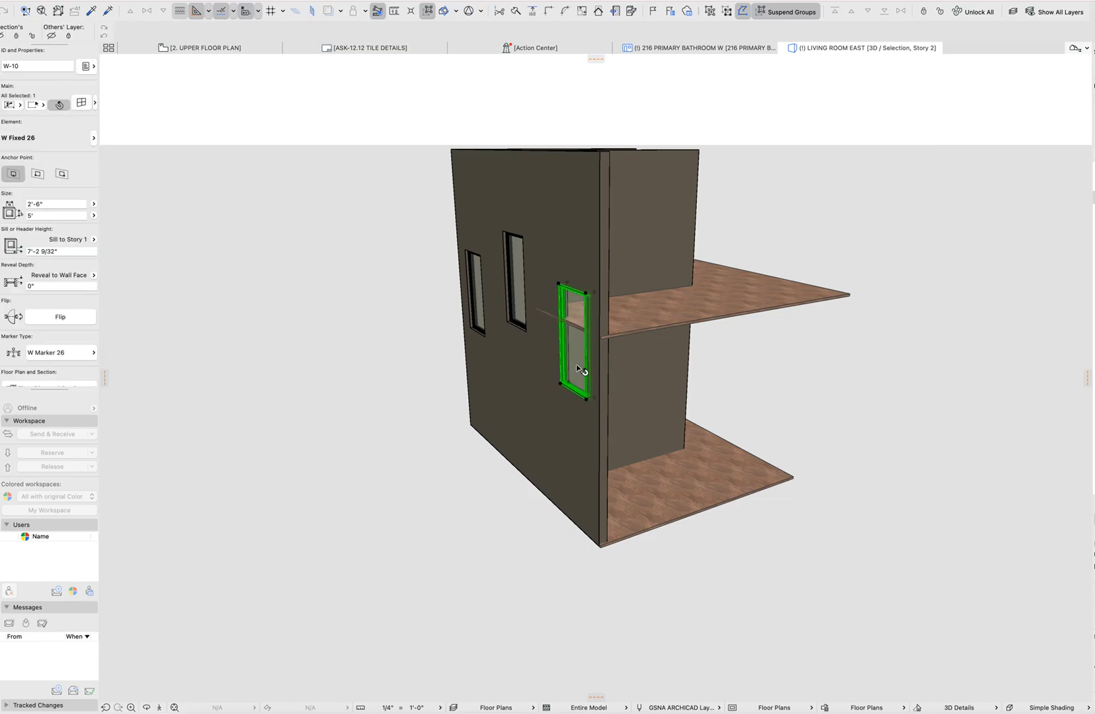
key("super+t")
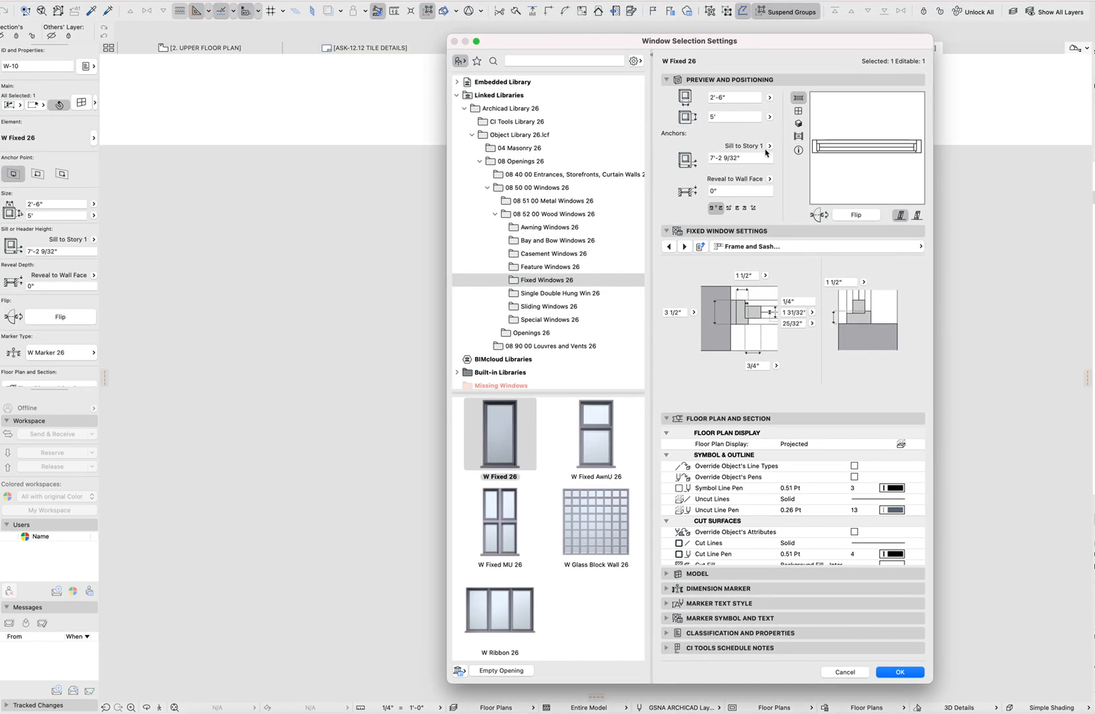
left_click(769, 146)
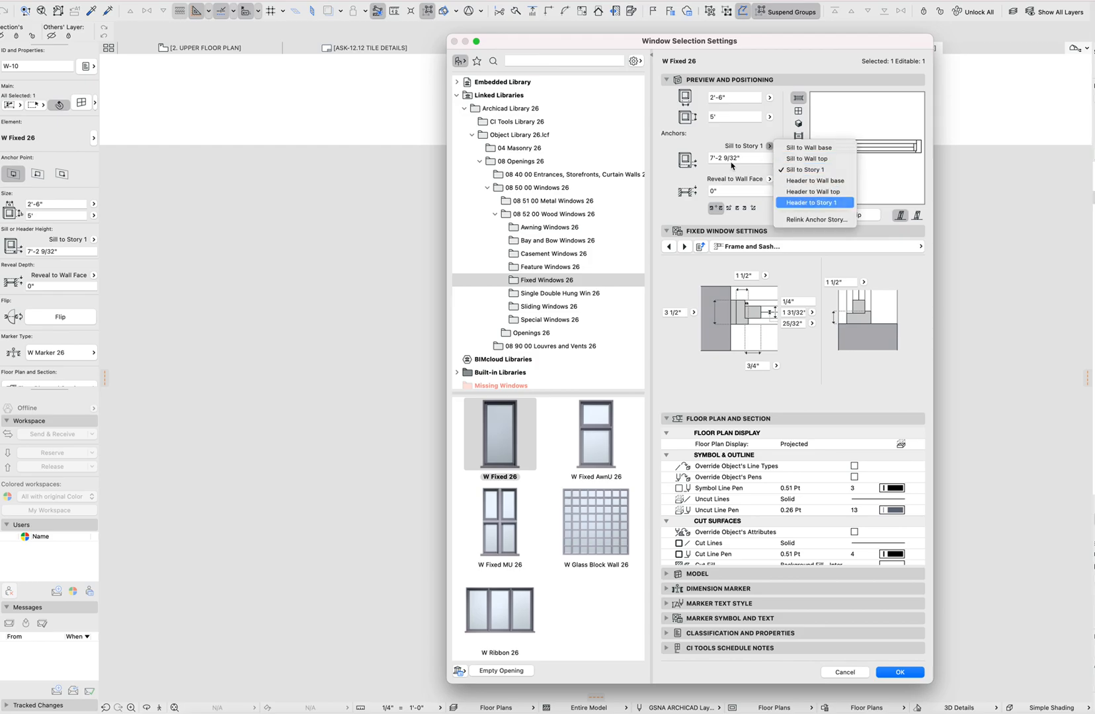
key("Return")
type("6'8")
key("Return")
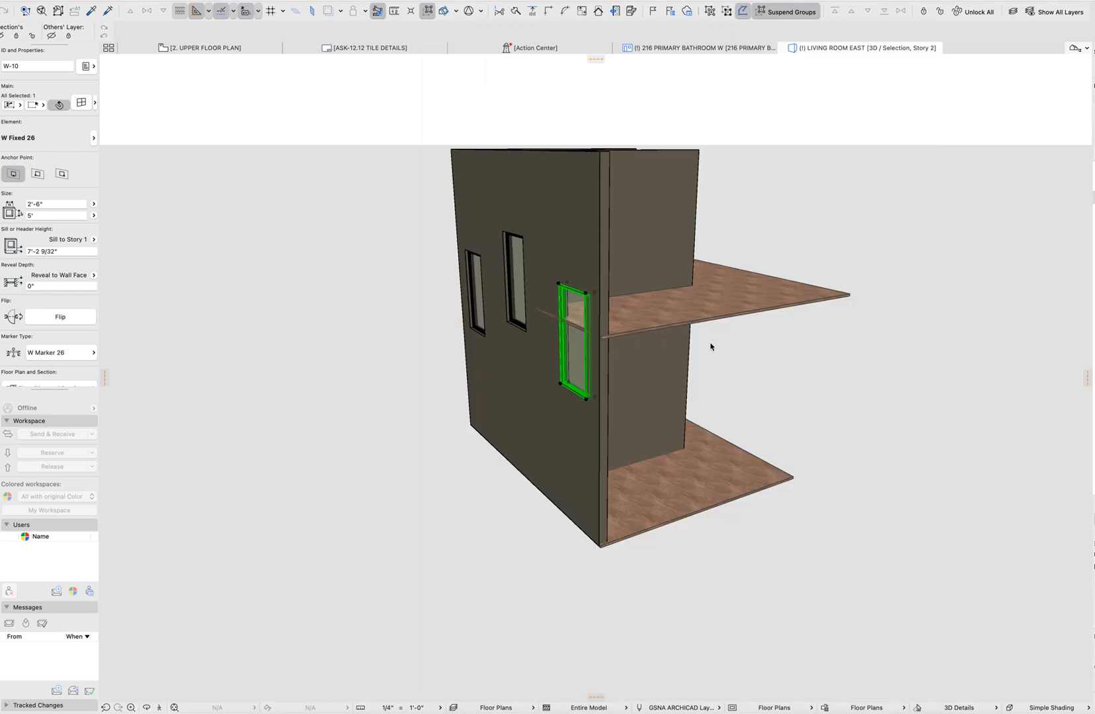
- Copy the lower window straight up one story, from the wall's base corner to the upper slab level
middle_click_drag(736, 322, 792, 304, "shift")
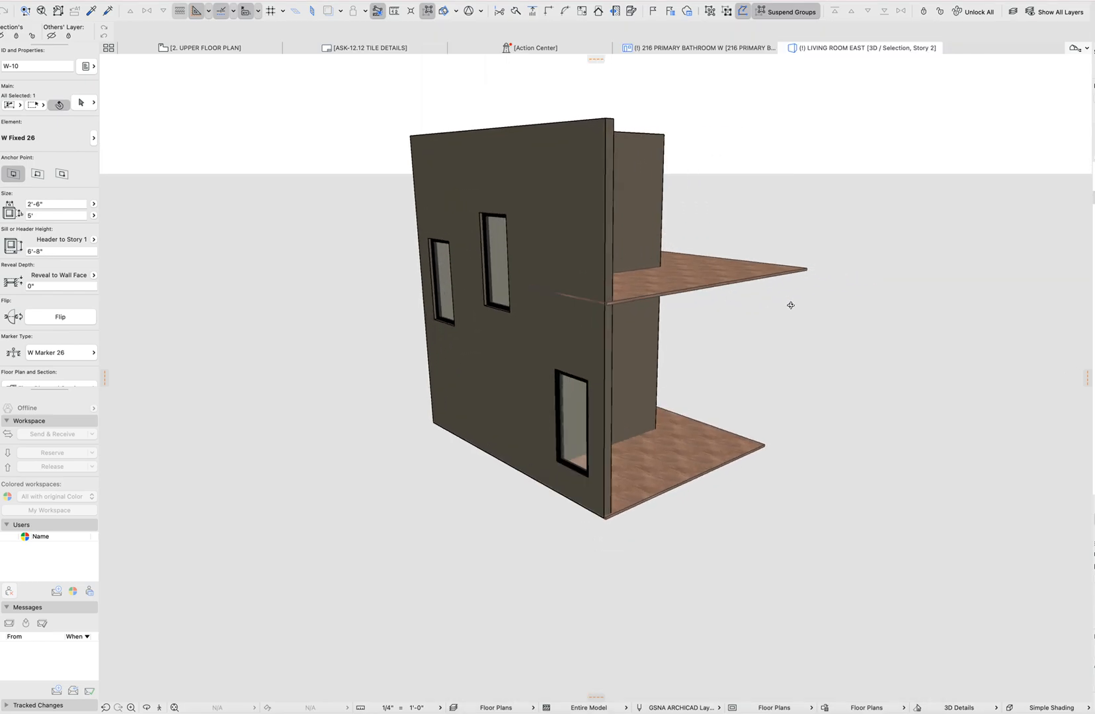
key("Escape")
left_click(584, 452)
key("shift+super+d")
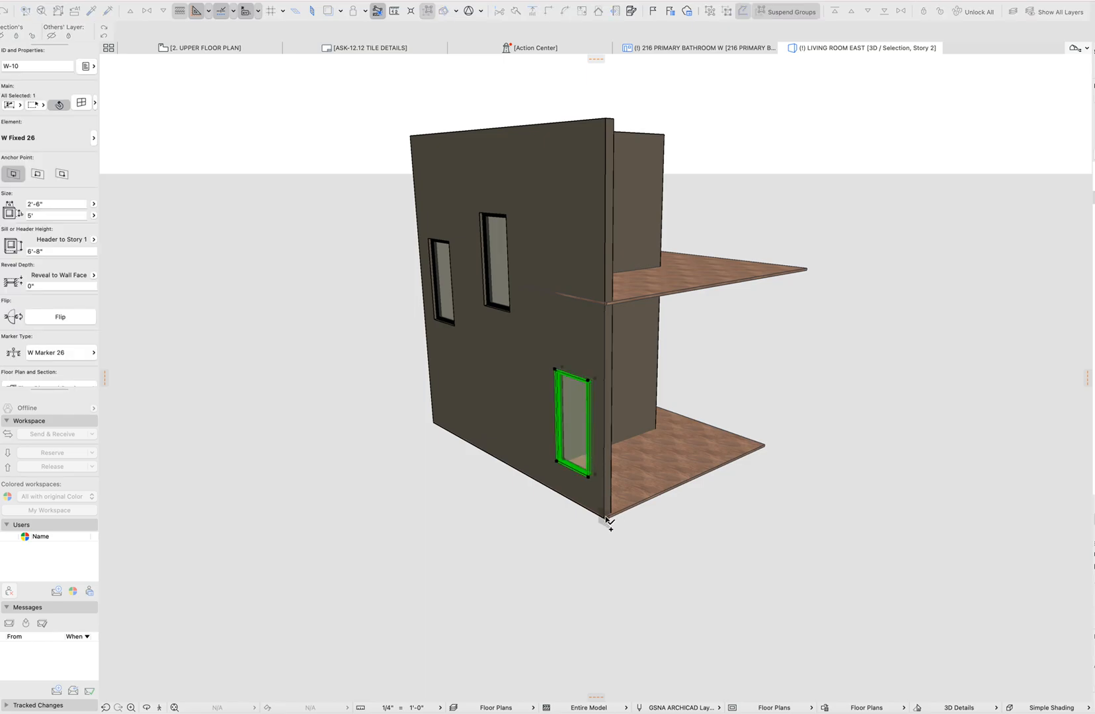
left_click(605, 518)
left_click(607, 304)
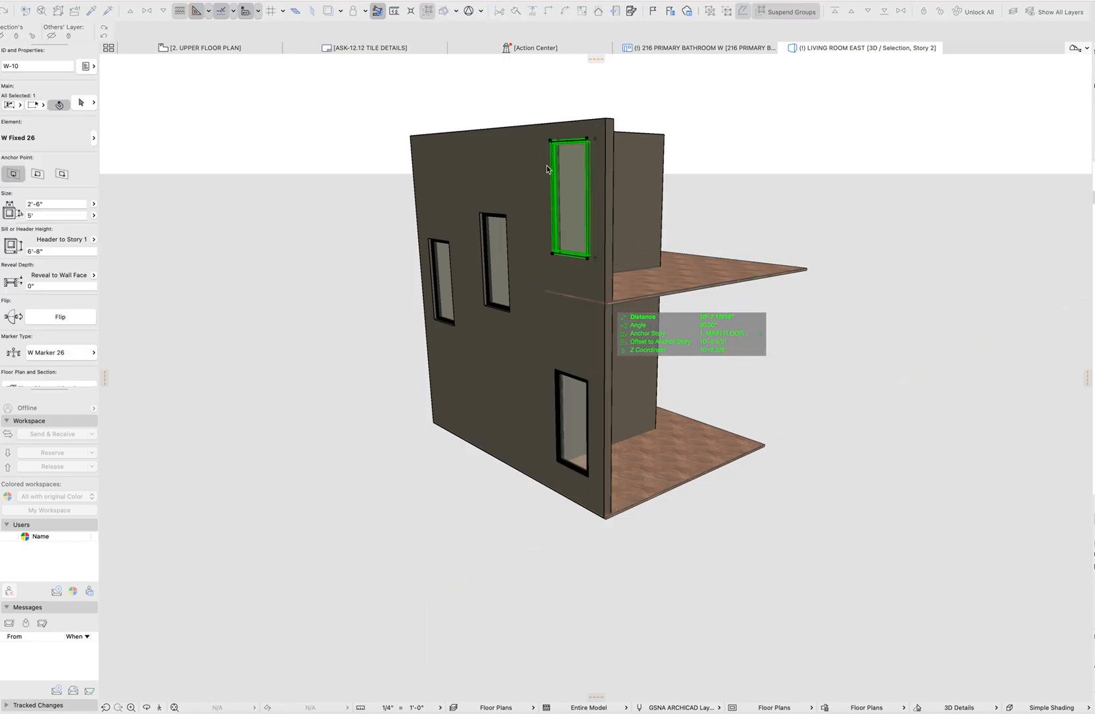
key("Escape")
- Draw a 5 1/2" thick wall on layer A - Walls - Interior.3D, extending the windowed wall outward from its lower corner
middle_click_drag(668, 314, 621, 323, "shift")
middle_click_drag(532, 267, 482, 185, "shift")
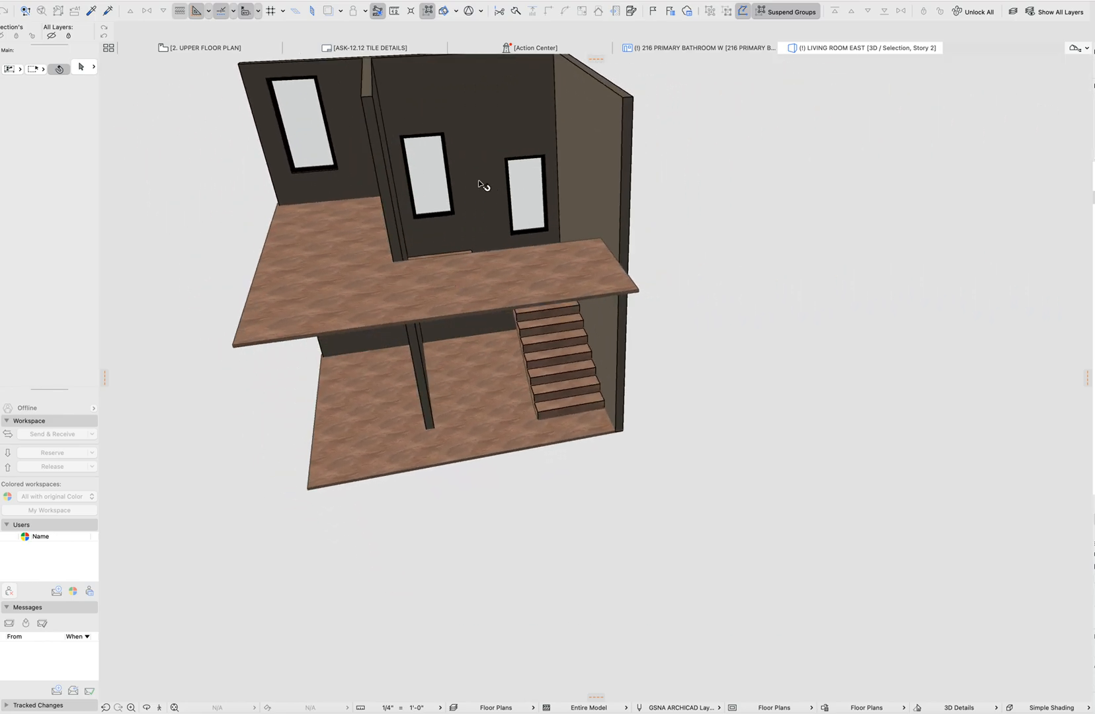
middle_click_drag(515, 267, 598, 378, "shift")
left_click(538, 387, "alt")
left_click(529, 448)
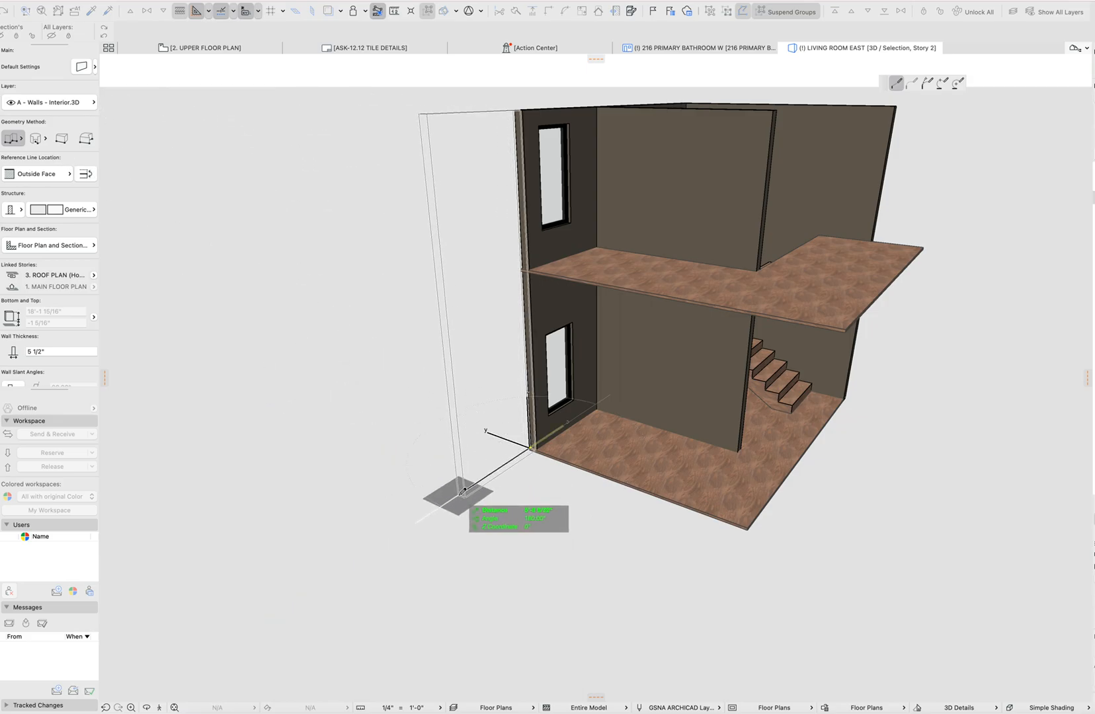
left_click(452, 502)
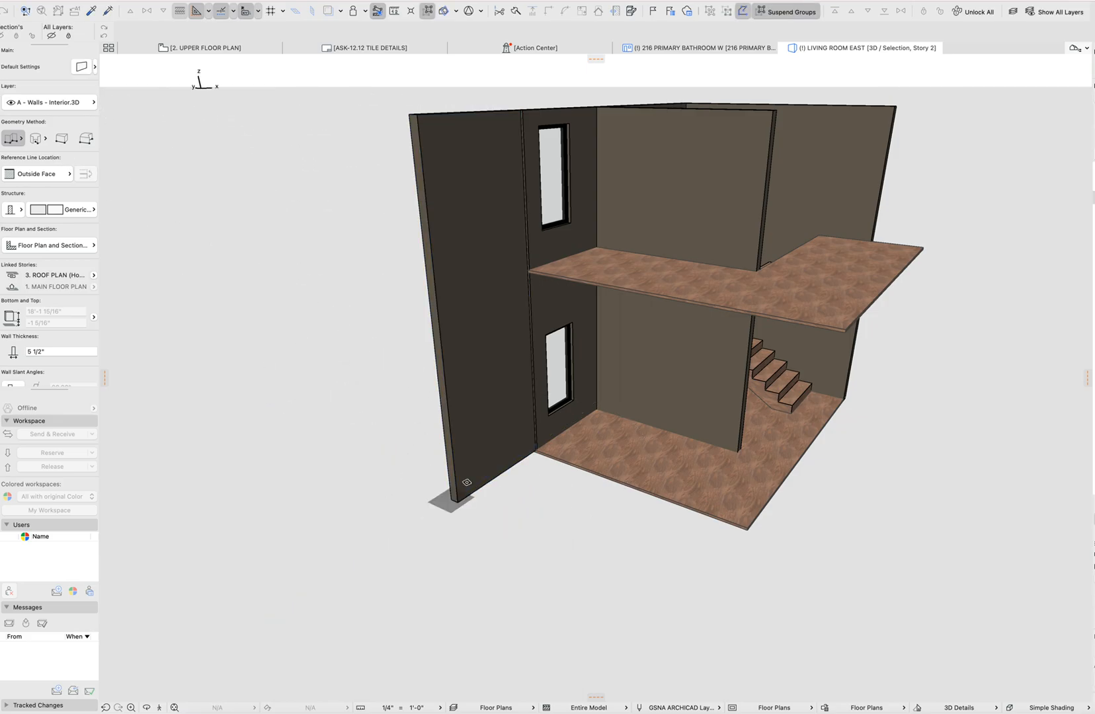
- Link the extension wall's top to 2. UPPER FLOOR PLAN with a 0" offset
left_click(473, 467, "shift")
key("super+t")
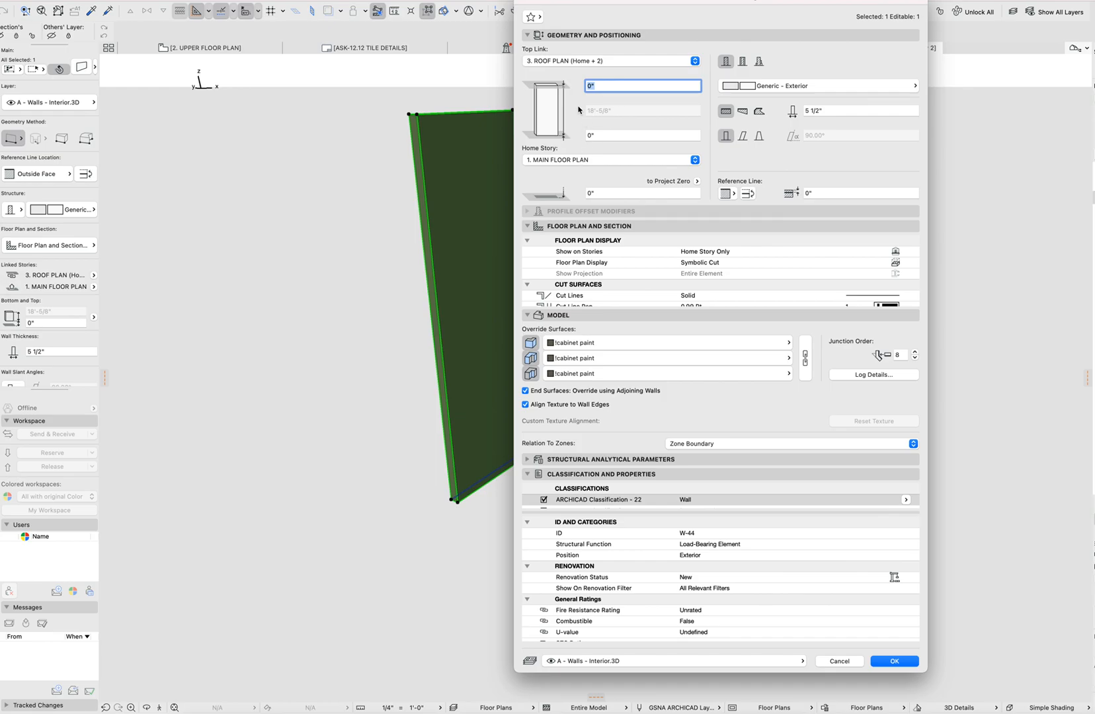
left_click(593, 63)
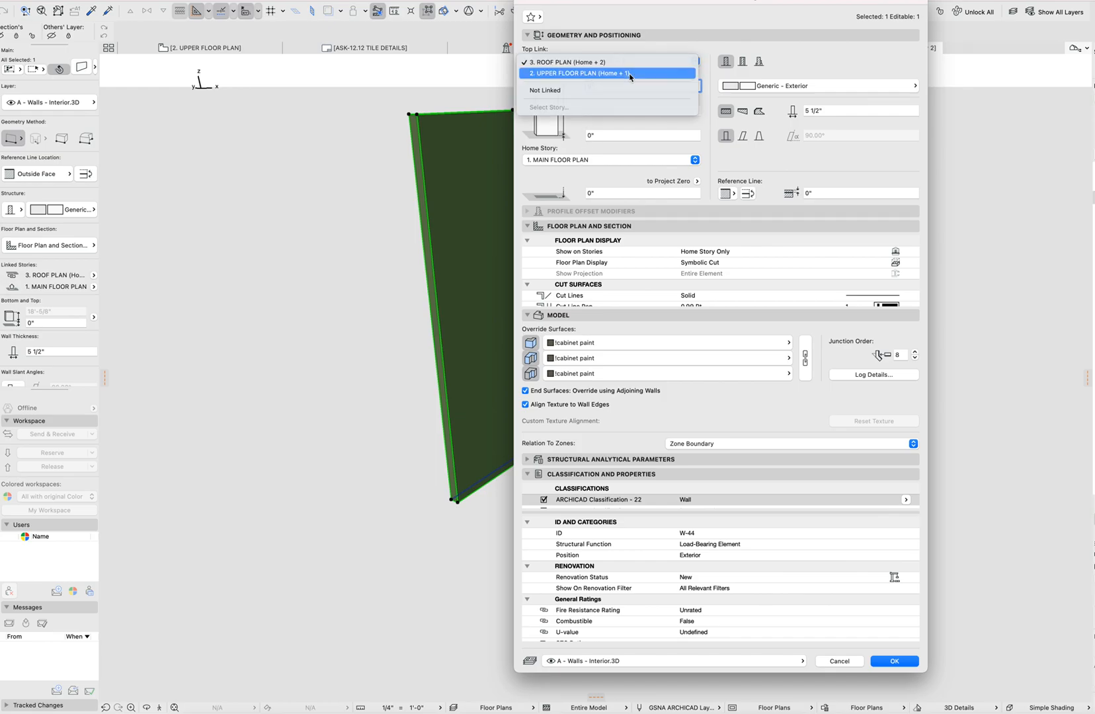
left_click(630, 78)
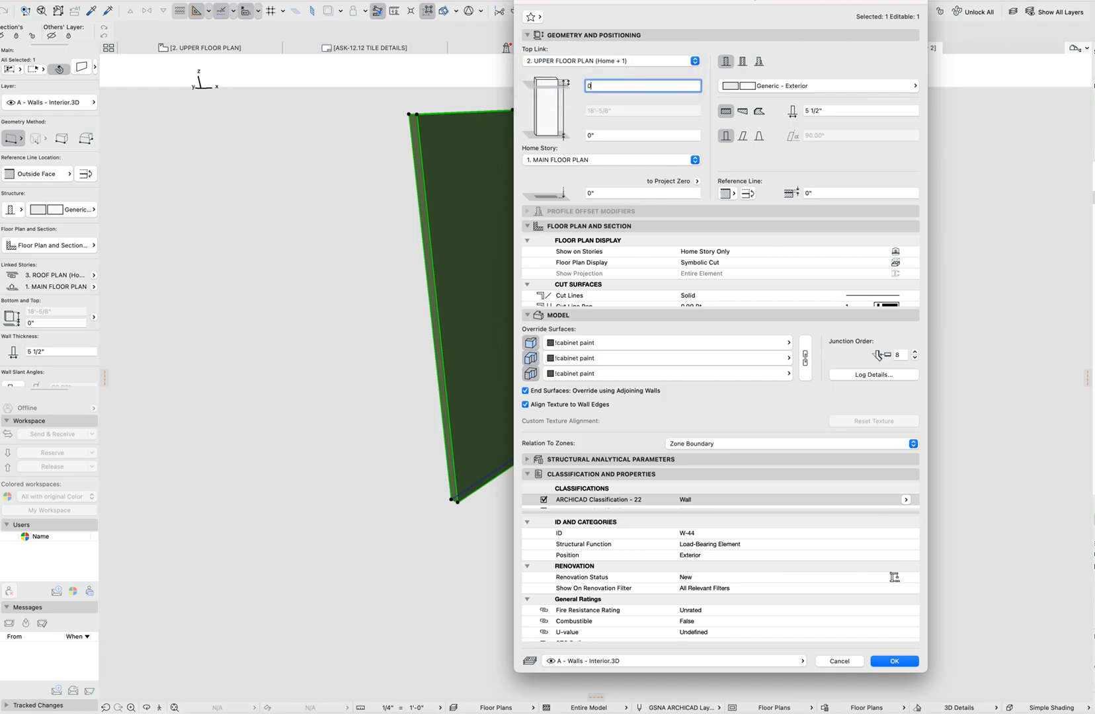
type("0")
key("Return")
- Copy the extension wall up to the upper slab level and relink the copy's home story to 2. UPPER FLOOR PLAN
left_click(536, 451)
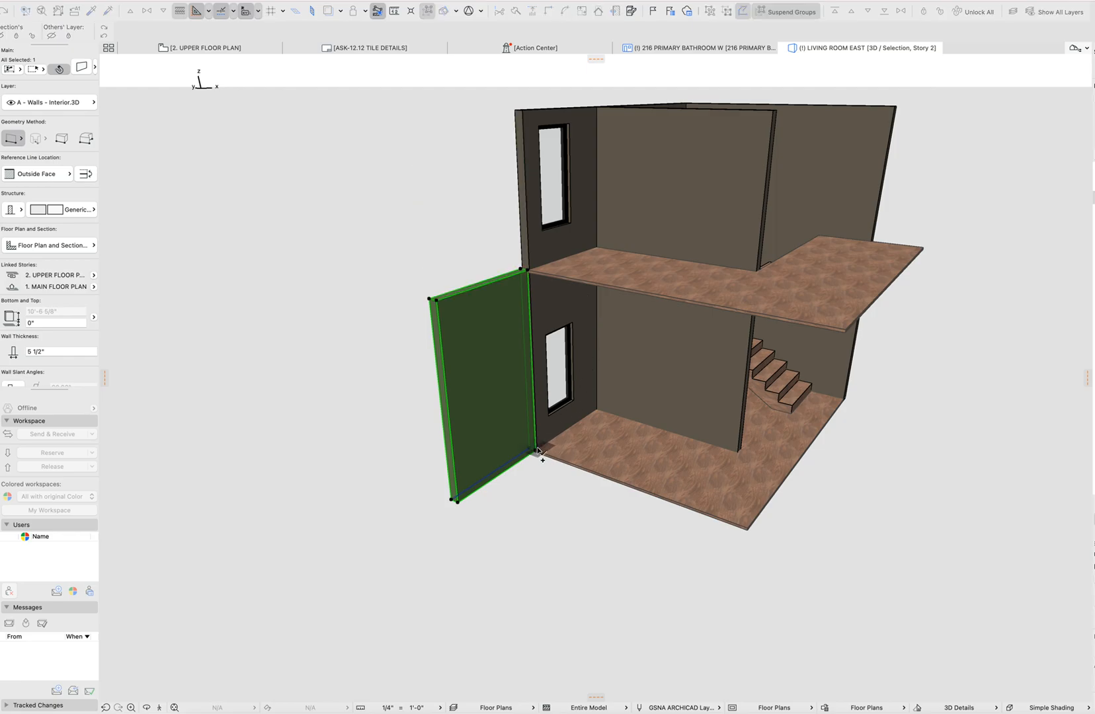
left_click(529, 272)
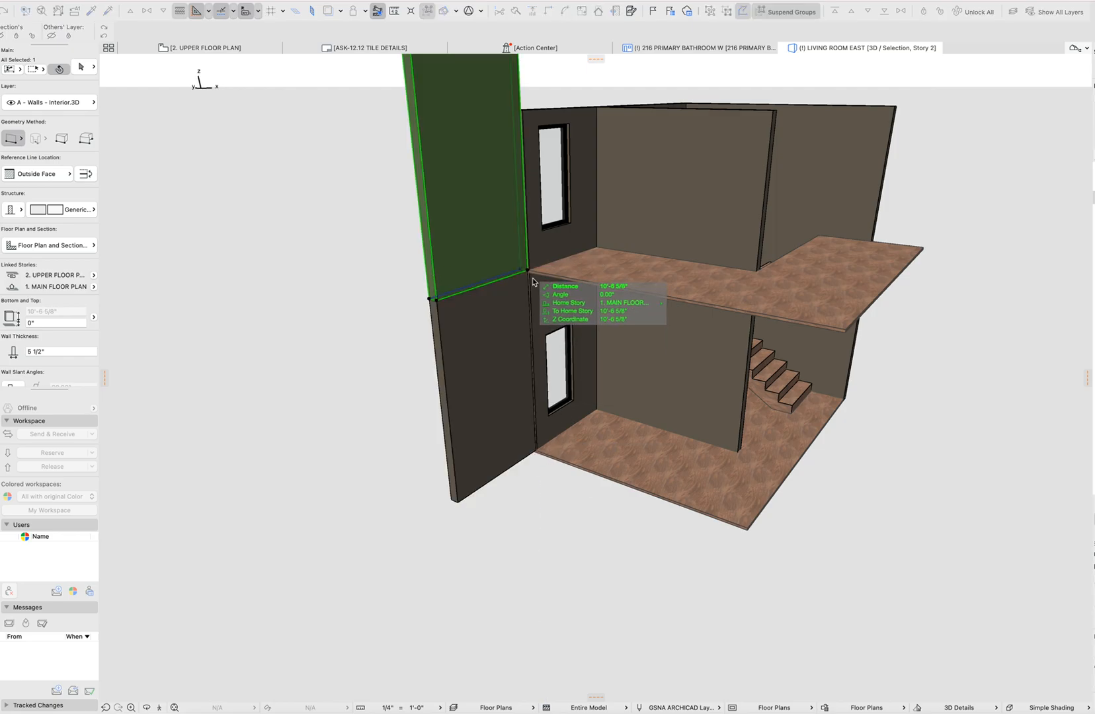
right_click(483, 245)
left_click(514, 279)
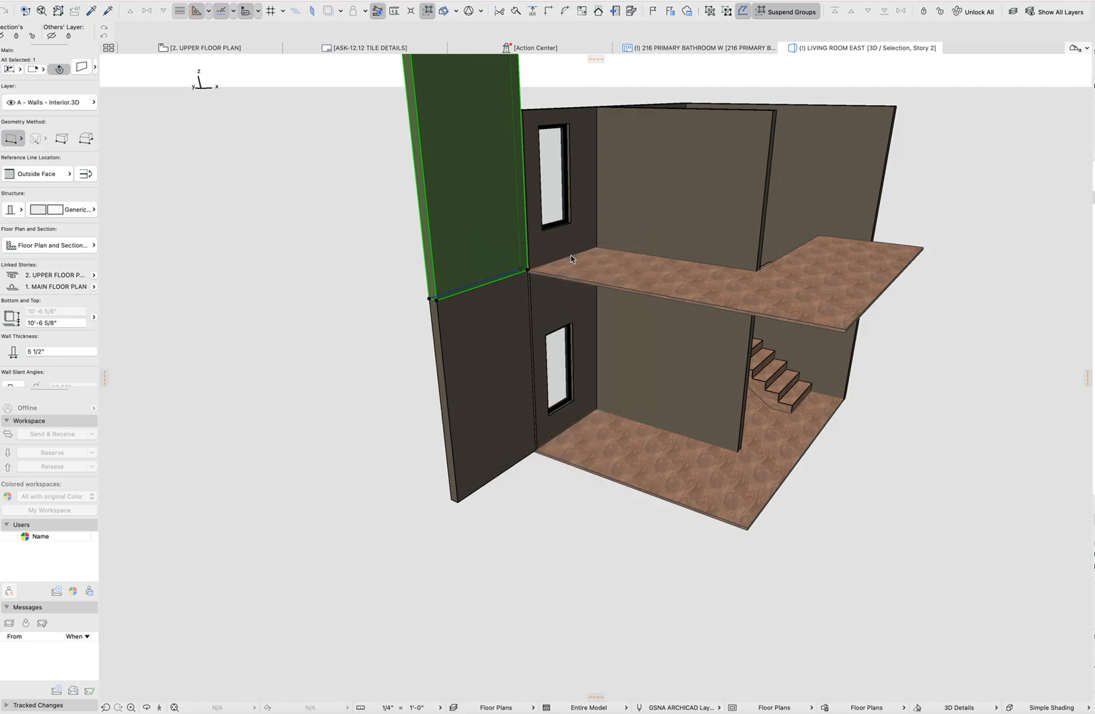
double_click(617, 208)
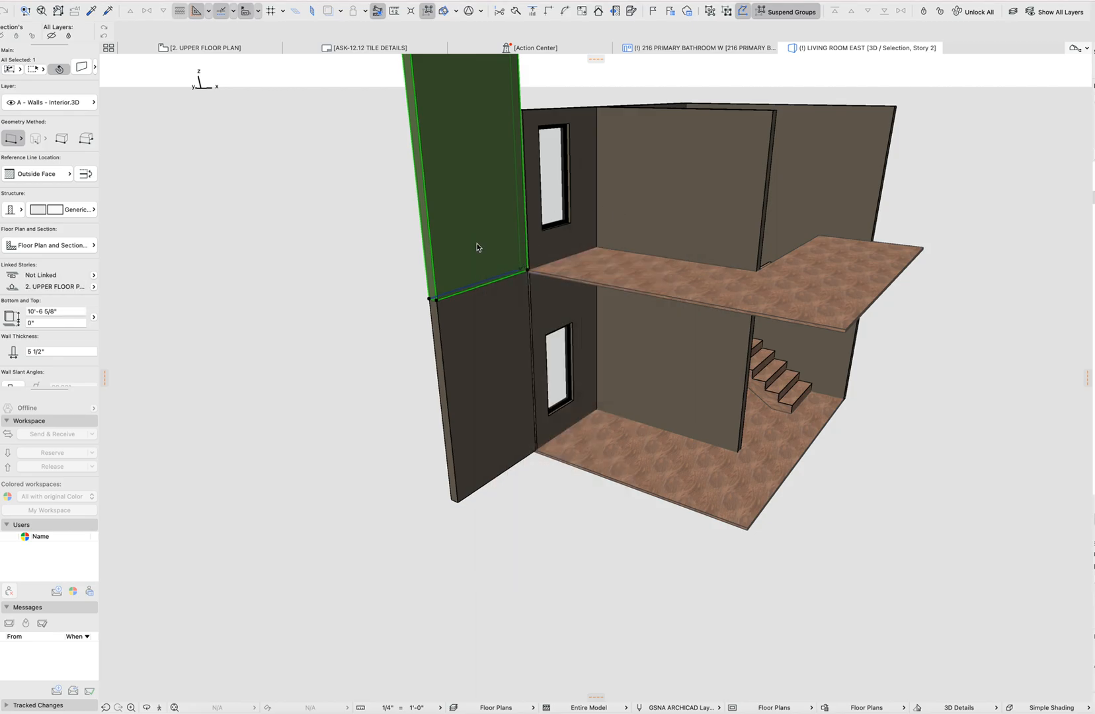
- Link the upper extension wall's top to 3. ROOF PLAN with a 0" offset
key("super+t")
left_click(562, 64)
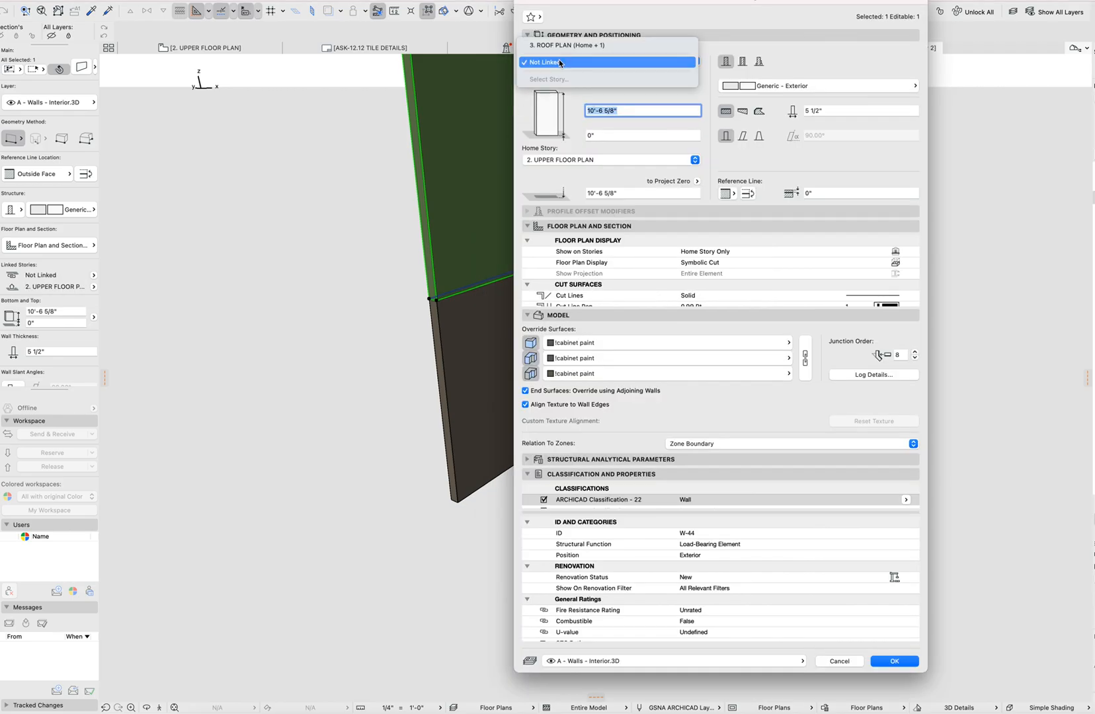
left_click(557, 46)
left_click(625, 87)
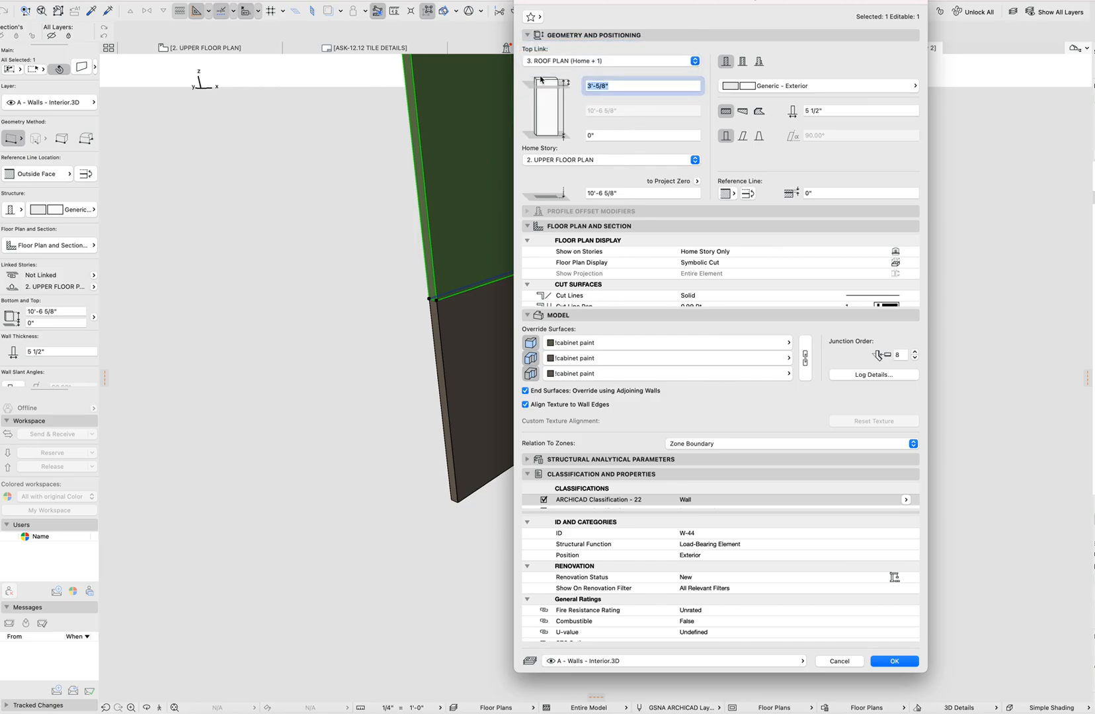
type("0")
key("Return")
- Examine the two stacked extension walls from outside by selecting them together
middle_click_drag(583, 195, 674, 245, "shift")
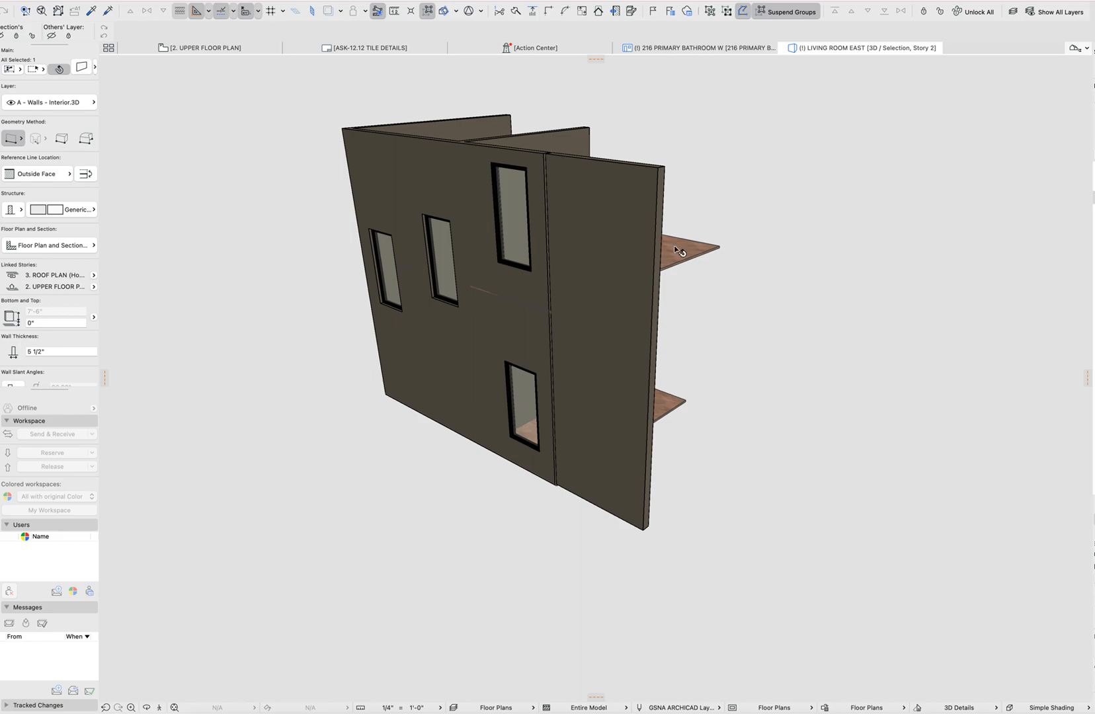
key("Escape")
left_click(623, 376)
left_click(592, 253, "shift")
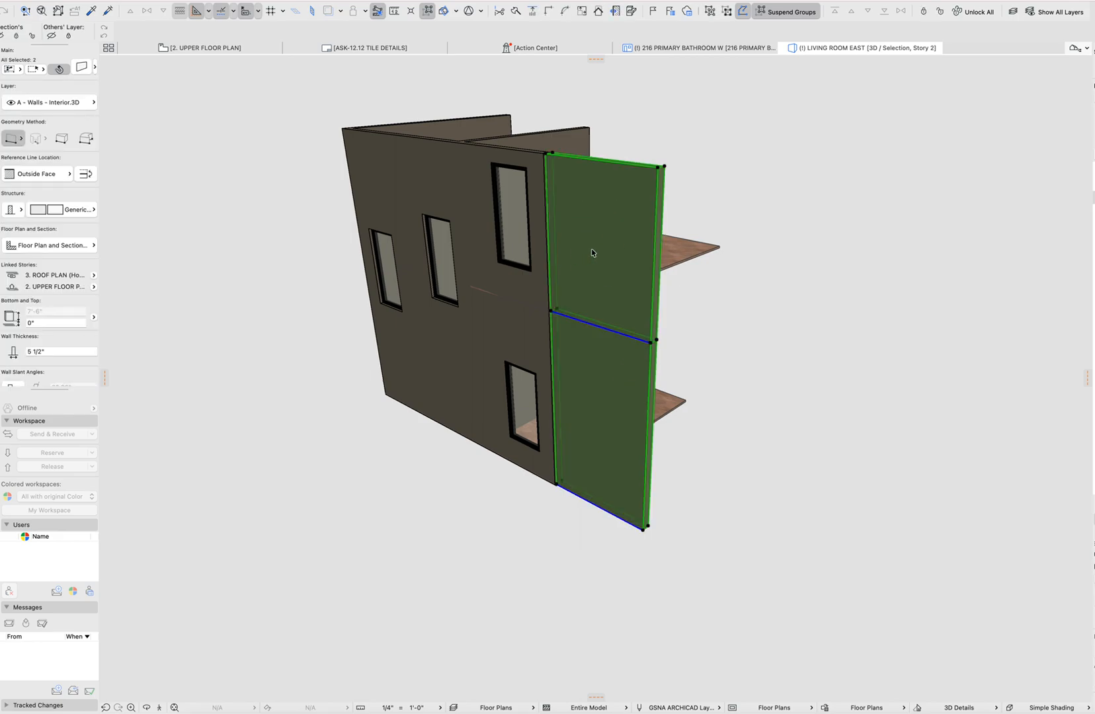
key("Escape")
- Place a W Fixed 26 window, 2'-6" by 5', in both the lower and upper extension walls
left_click(526, 384, "alt")
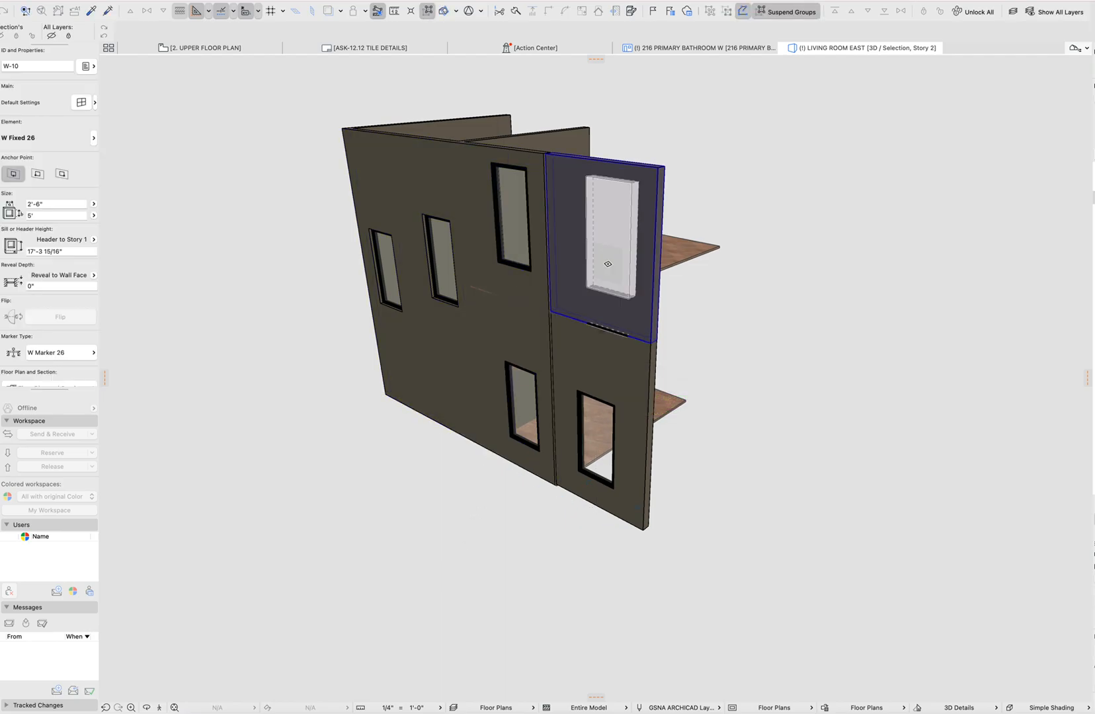
left_click(587, 319)
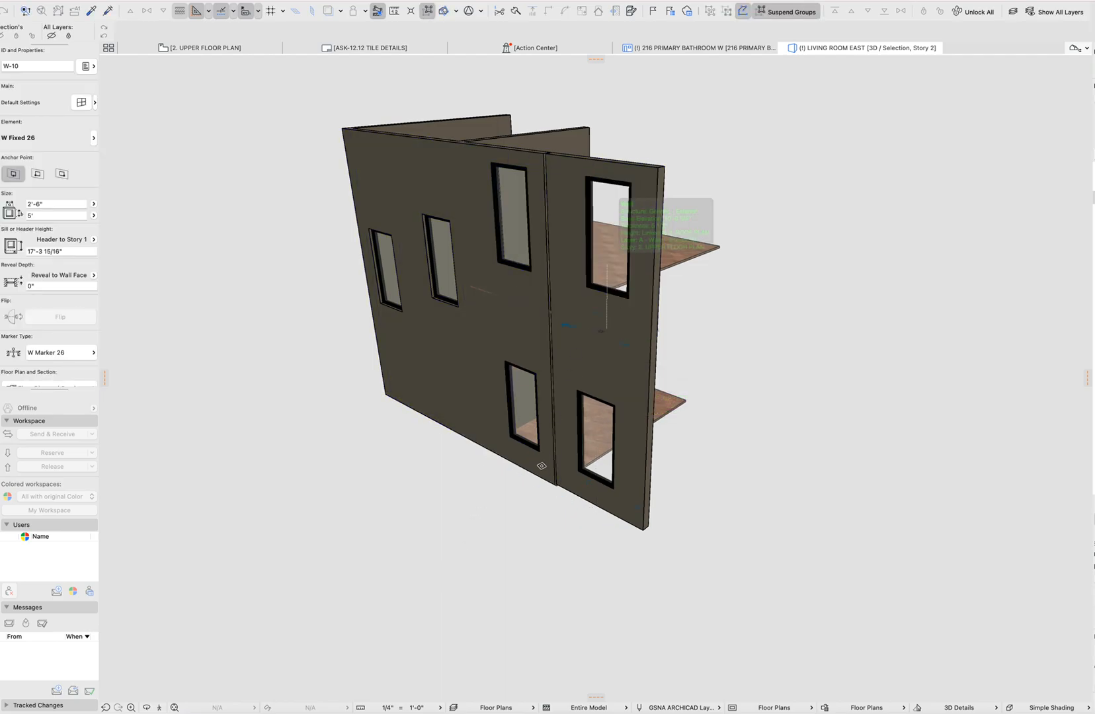
key("Escape")
- Move the upper extension wall's window sideways to align with the edge of the window below it
left_click(626, 293)
key("super+d")
left_click(627, 297)
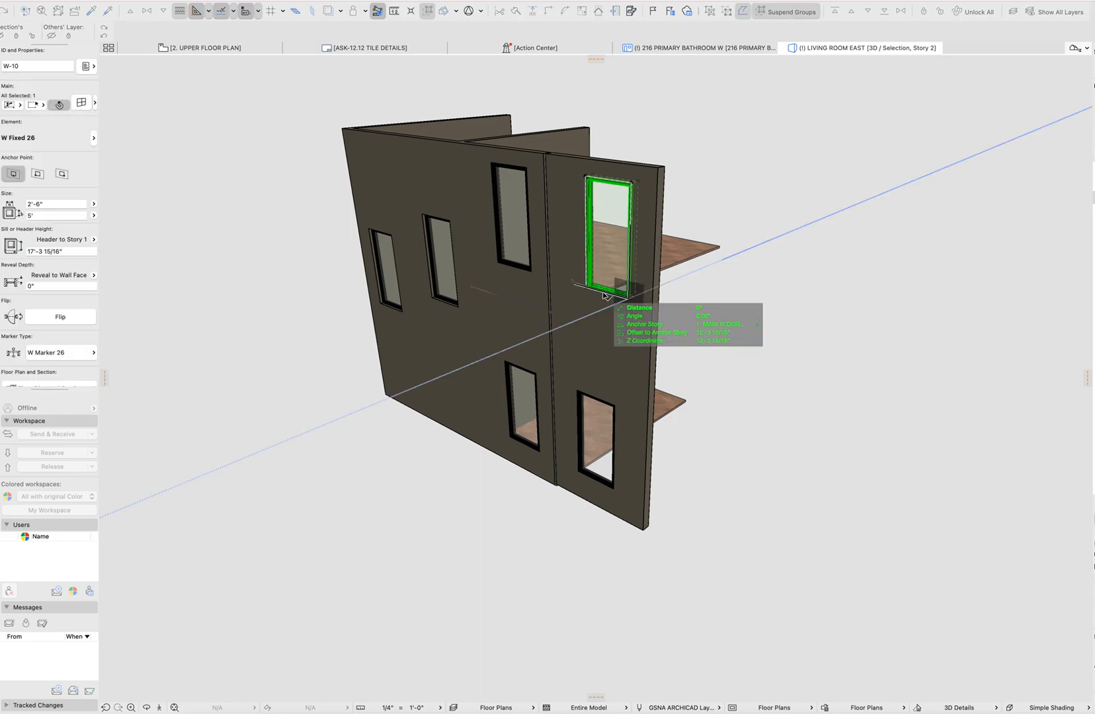
left_click(617, 407)
key("Escape")
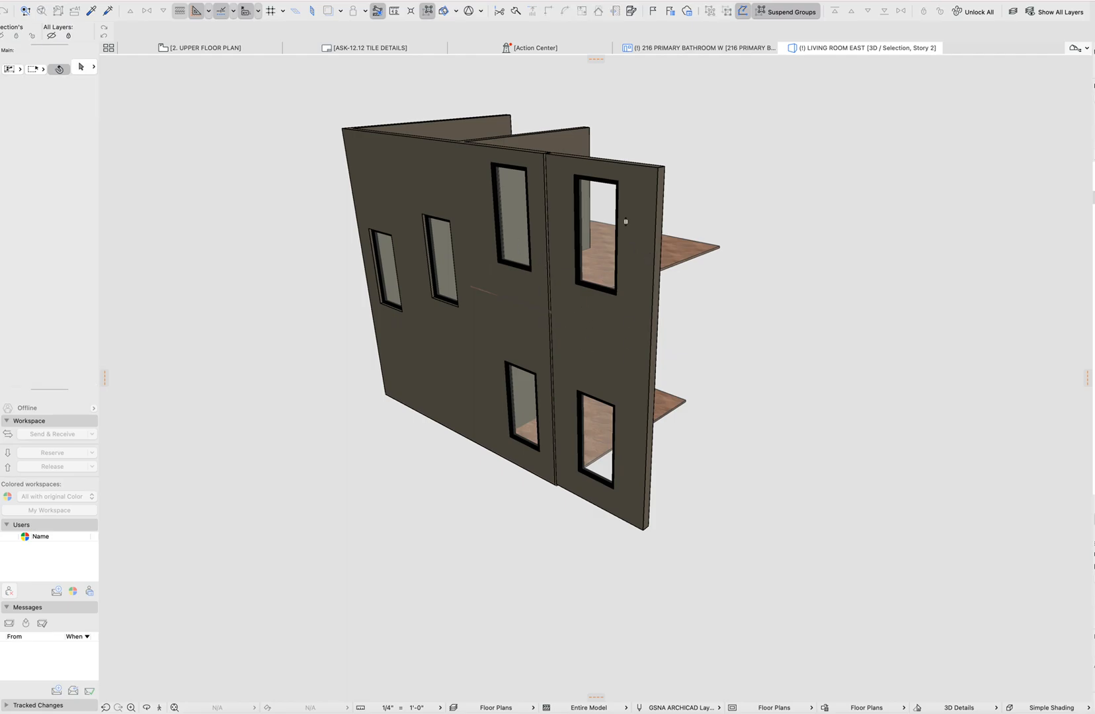
- Open 2. UPPER FLOOR PLAN and examine how the extension wall and its W-10 window show there
key("F2")
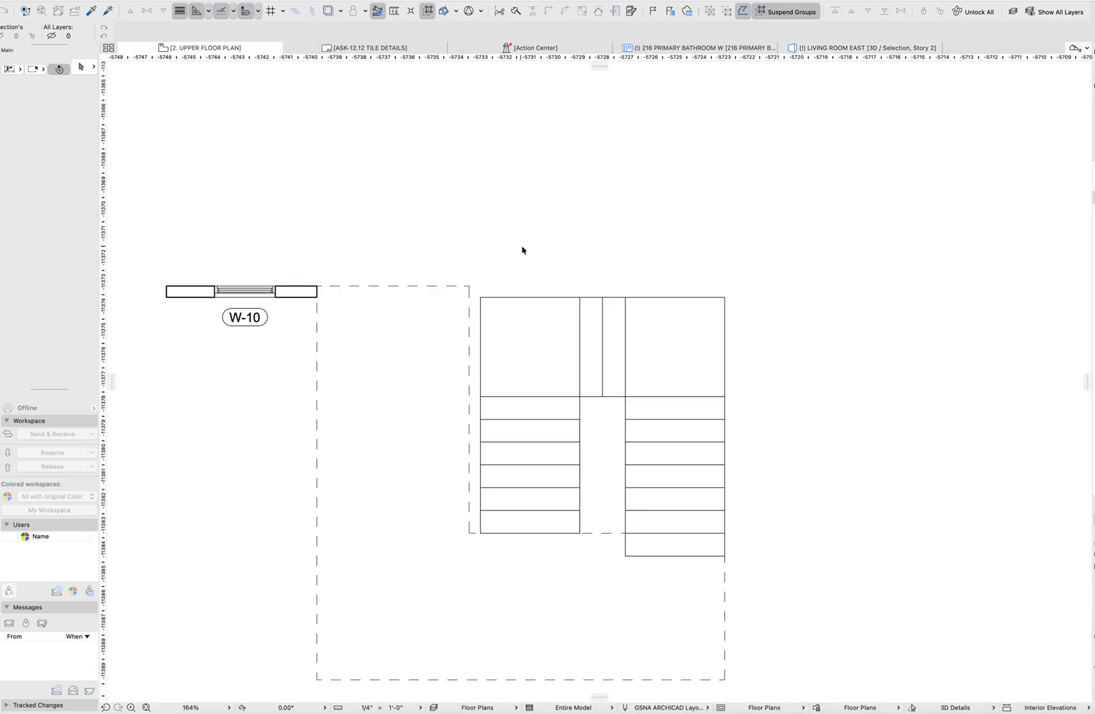
middle_click_drag(517, 366, 596, 357)
left_click(379, 284)
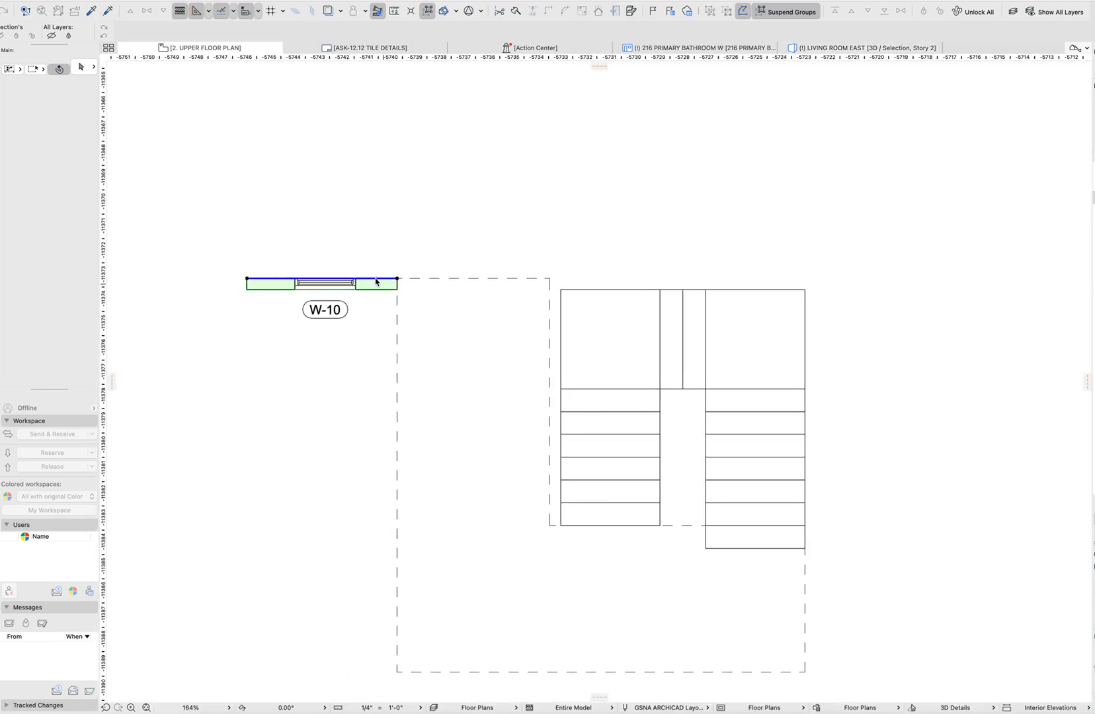
key("Escape")
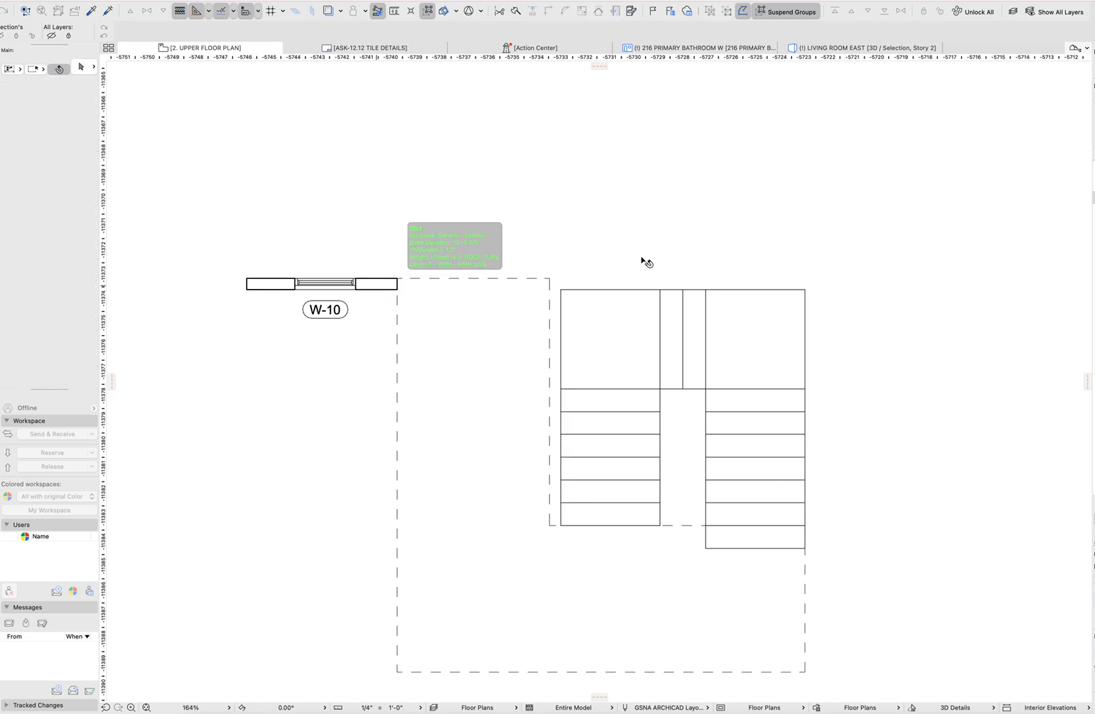
- Compare how the tall two-story wall and the stair area show on 1. MAIN FLOOR PLAN and 2. UPPER FLOOR PLAN
middle_click_drag(762, 560, 734, 466)
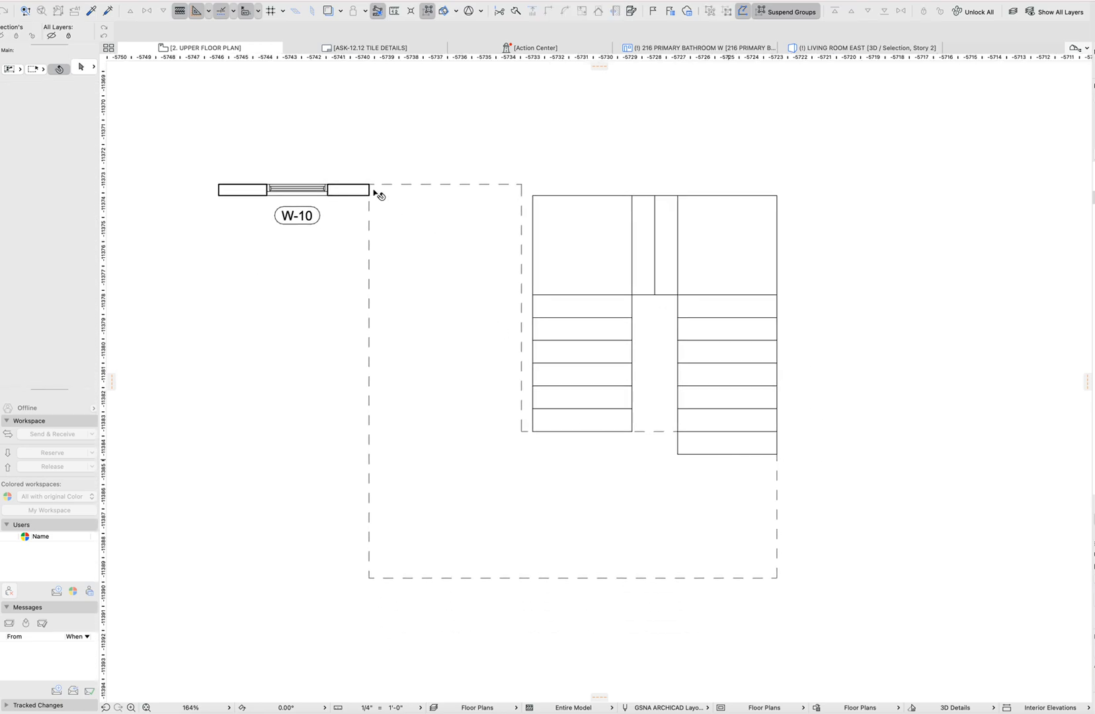
key("super+Down")
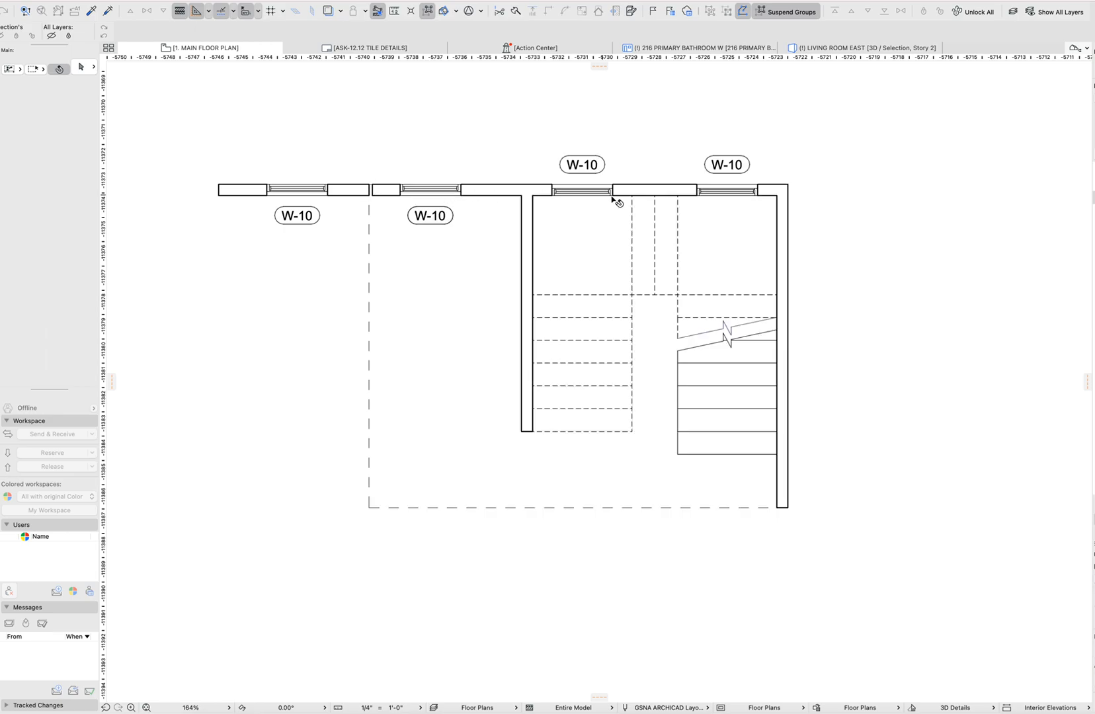
left_click(544, 192)
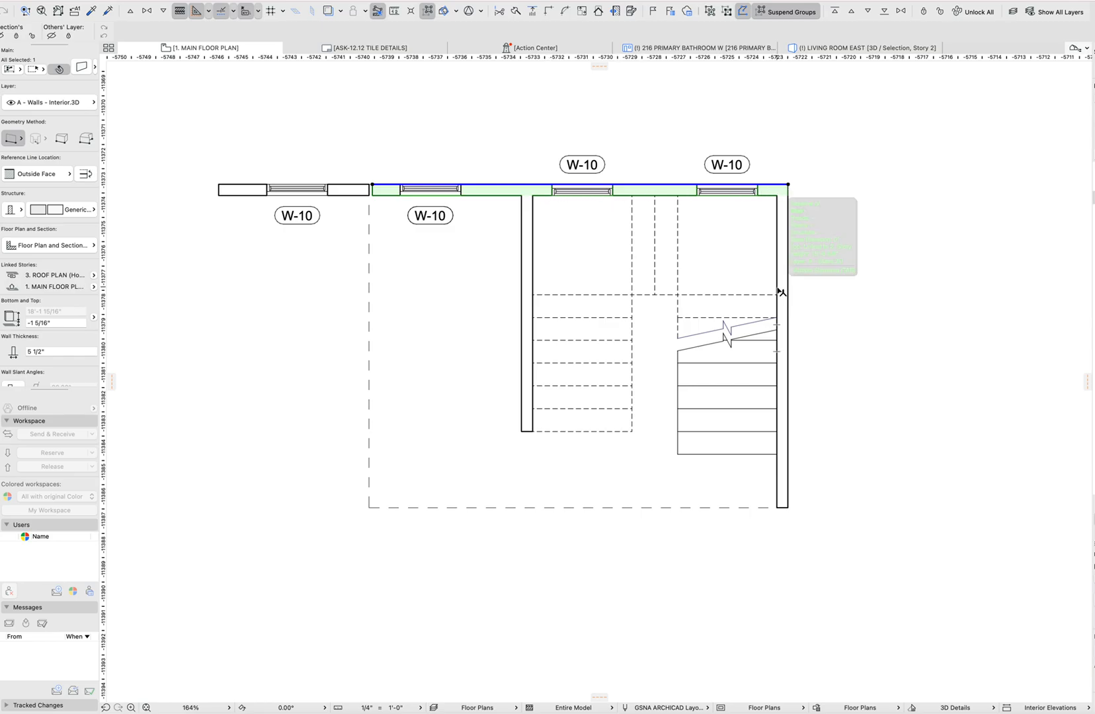
key("Escape")
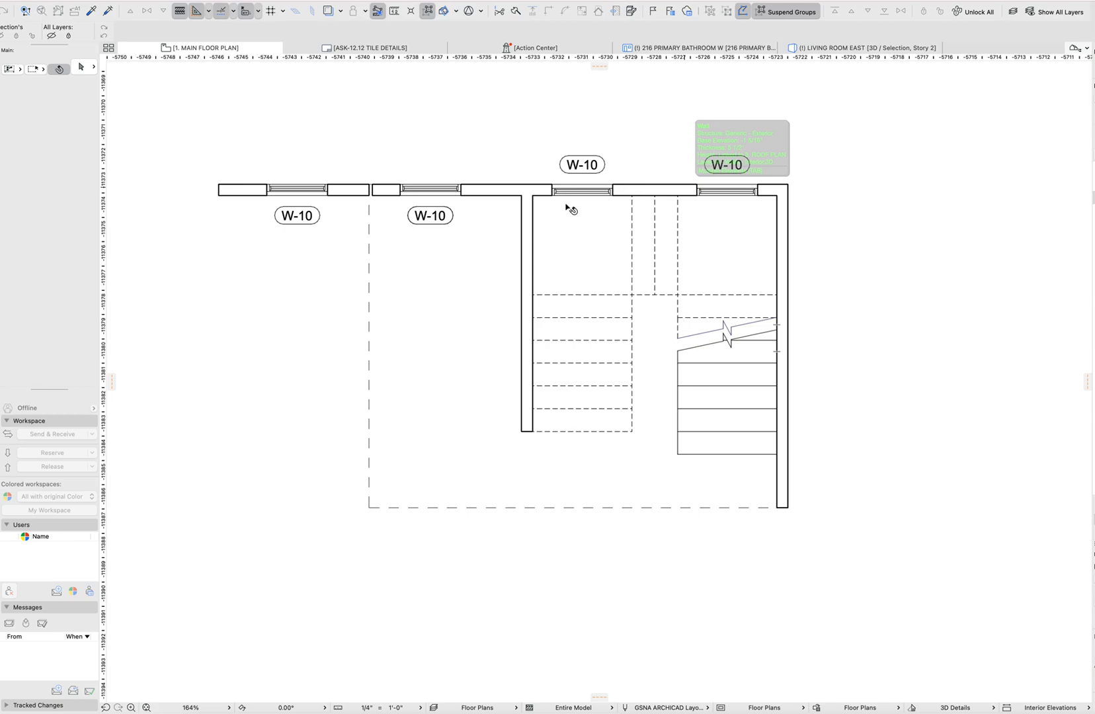
key("super+Up")
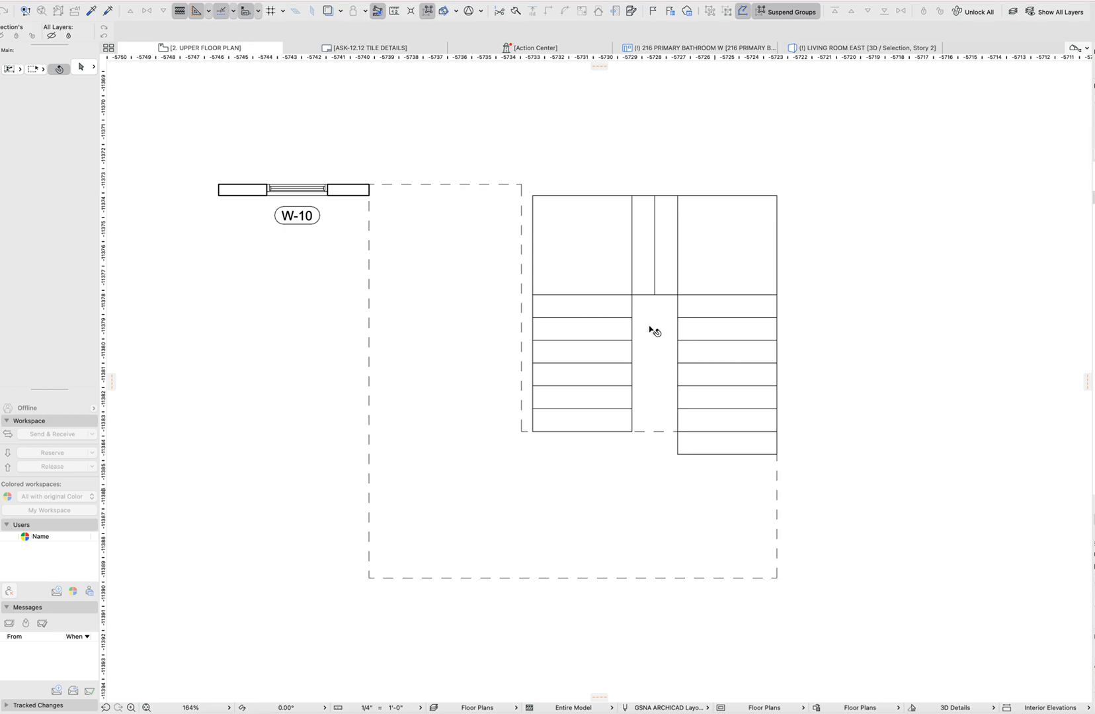
key("super+Down")
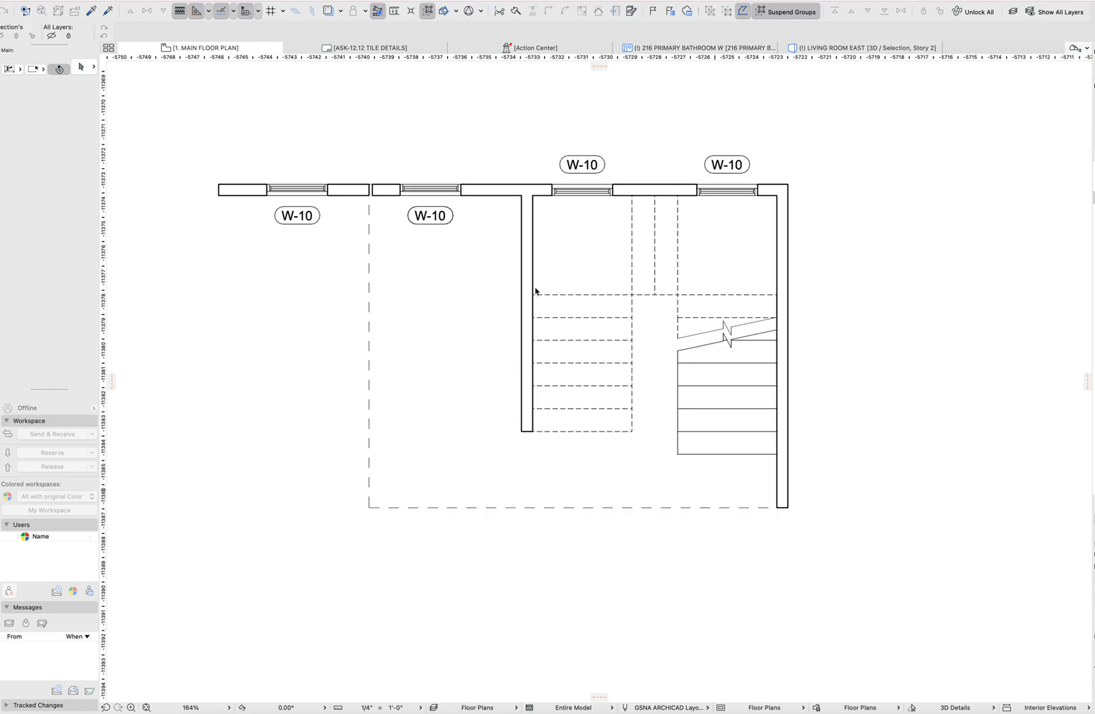
- Draw two chained walls with the tall wall's settings, continuing its line past the stair and turning 90° down the plan, each about 14.5 ft long
left_click(502, 195)
middle_click_drag(657, 235, 516, 240)
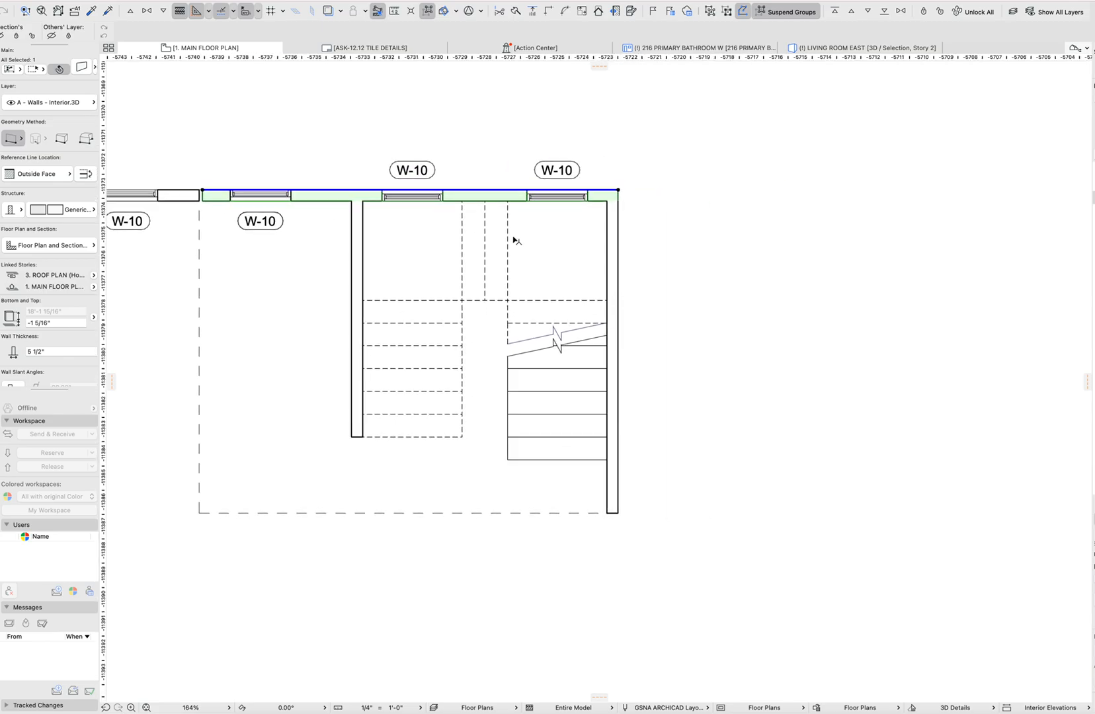
left_click(618, 189)
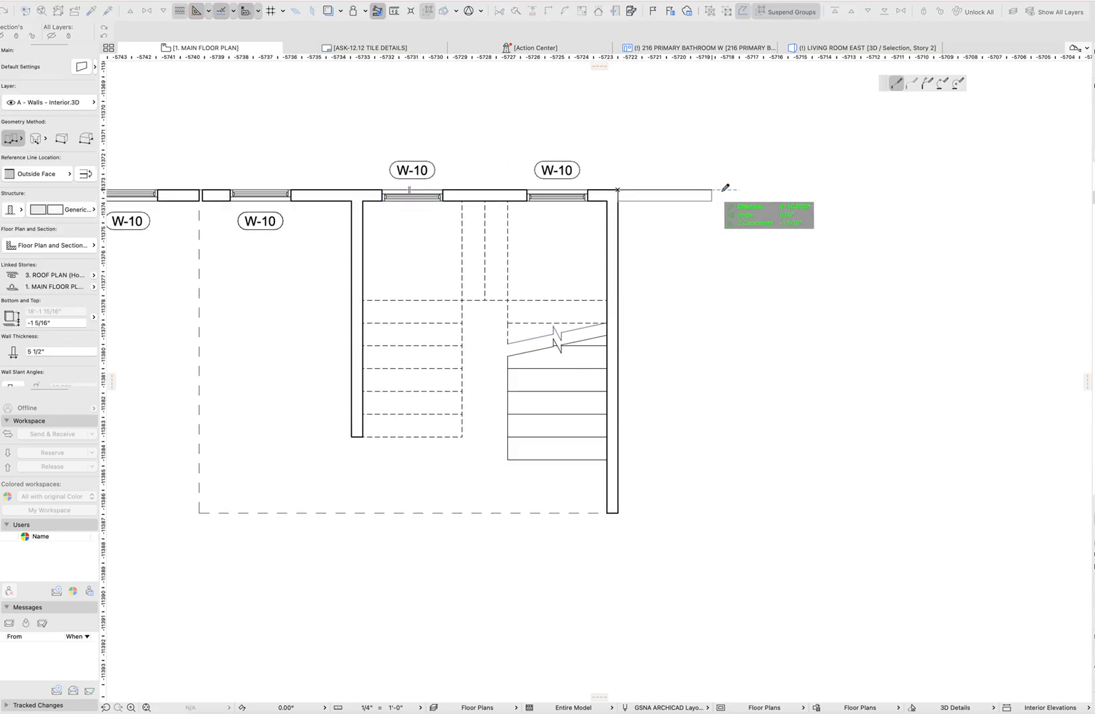
left_click(971, 189)
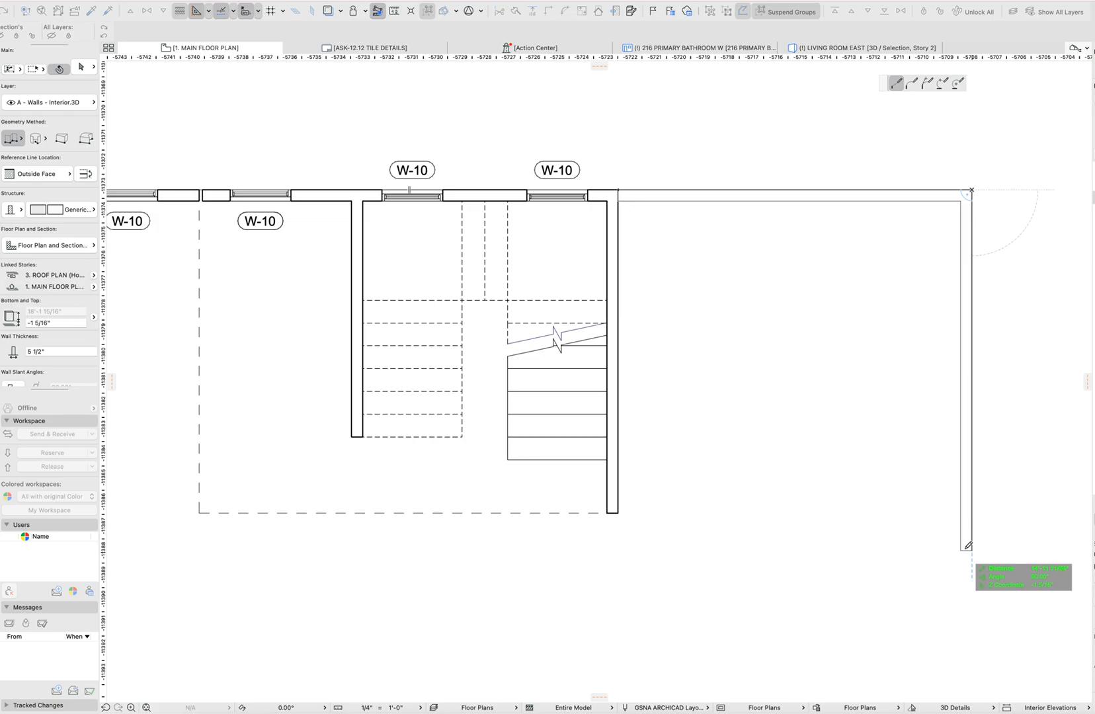
double_click(968, 547)
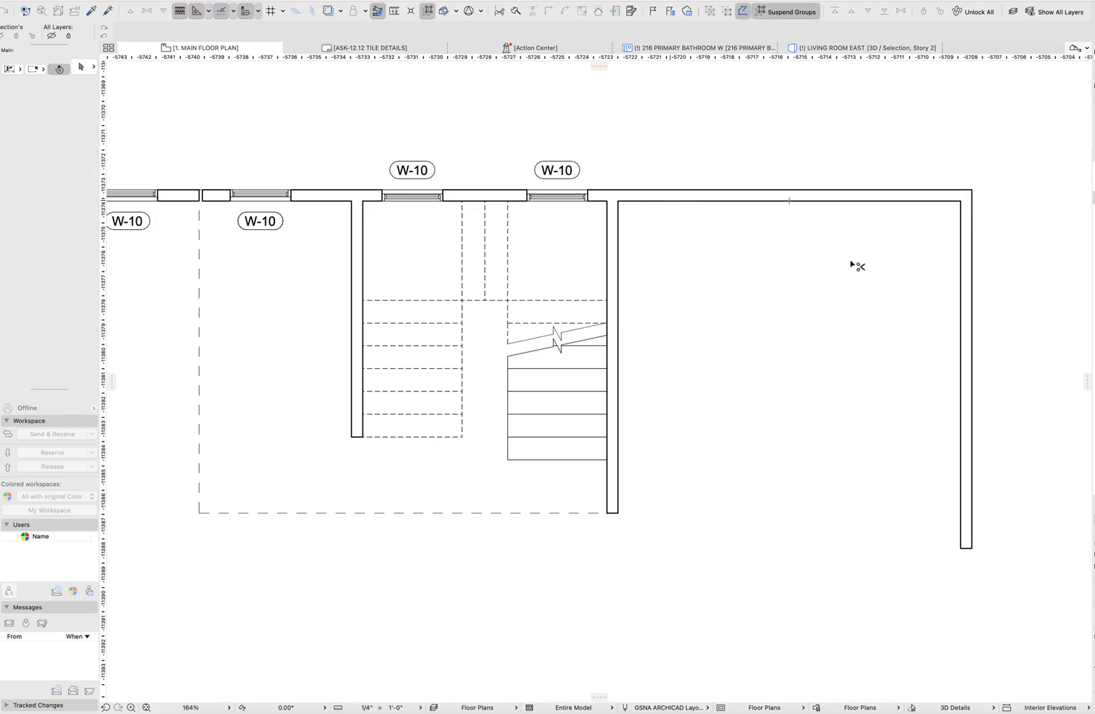
- Check the new walls on 2. UPPER FLOOR PLAN, and inspect the new and tall exterior walls on 1. MAIN FLOOR PLAN
key("super+Up")
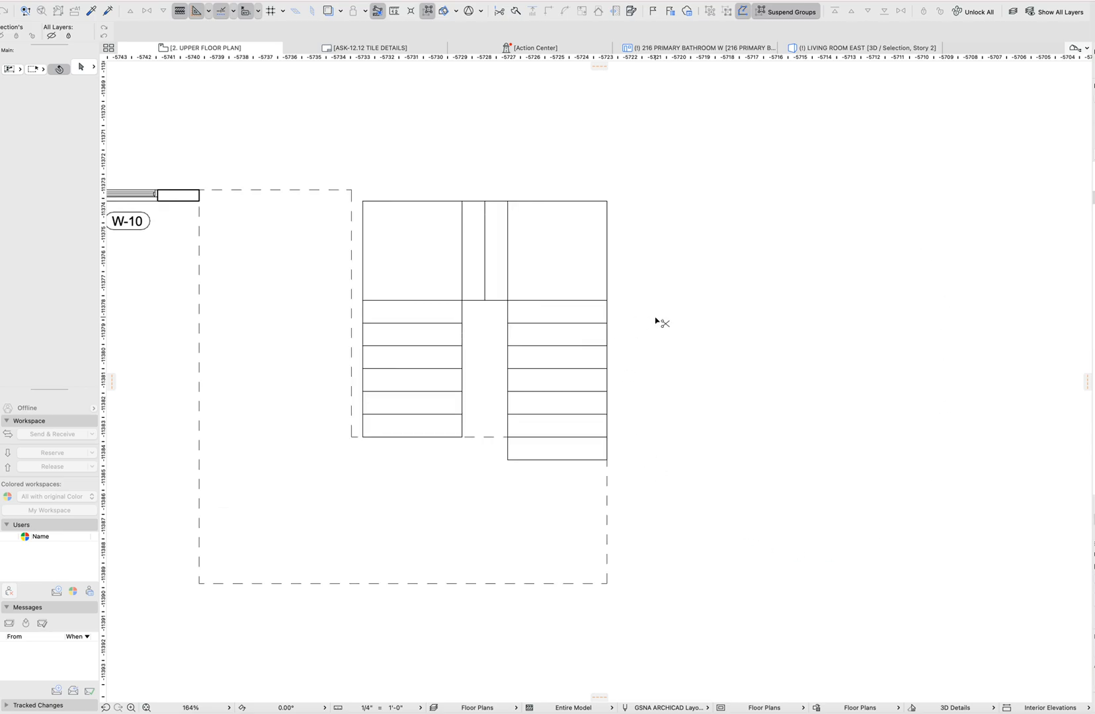
key("super+Down")
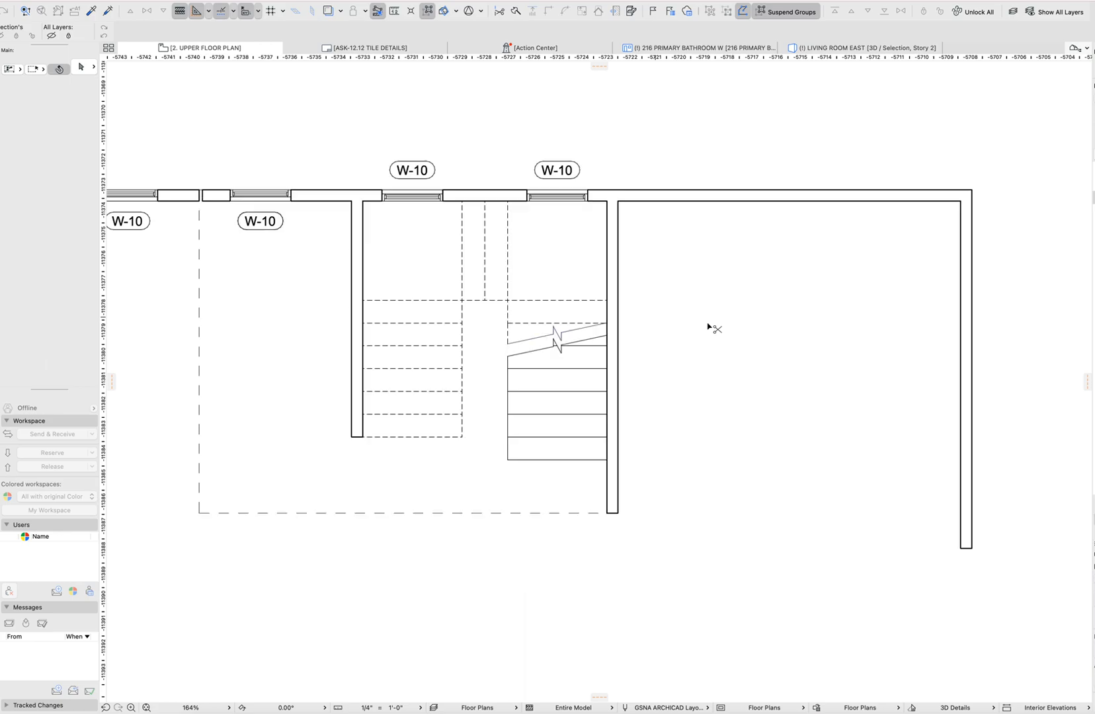
middle_click_drag(728, 315, 686, 324)
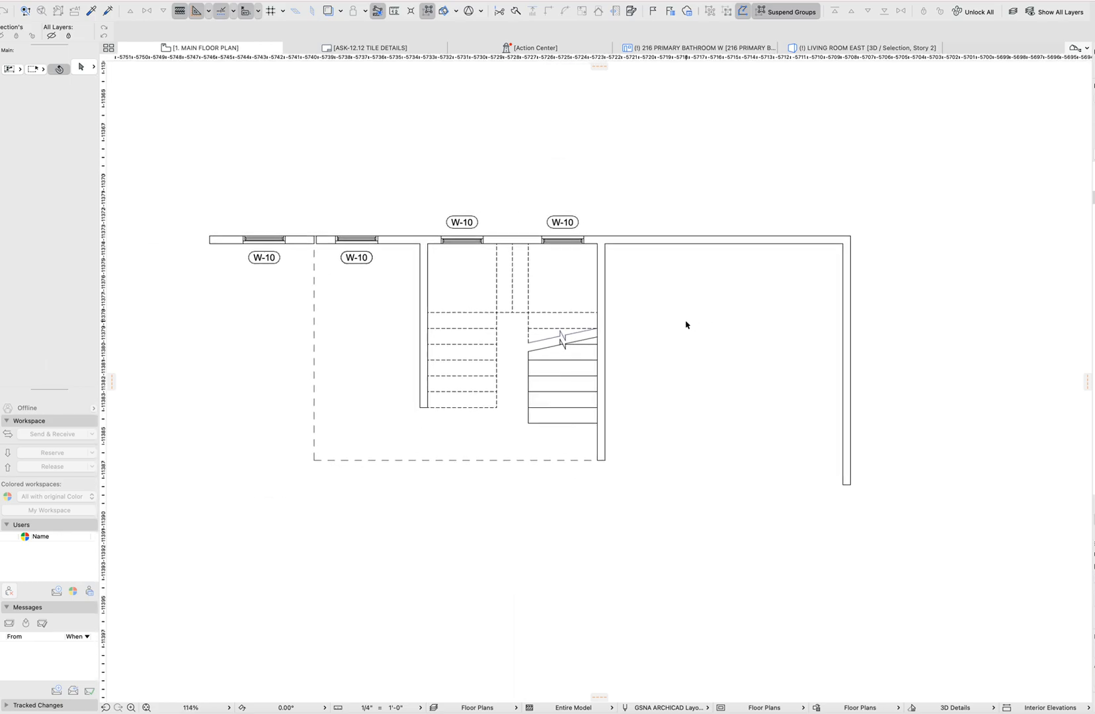
left_click(631, 245)
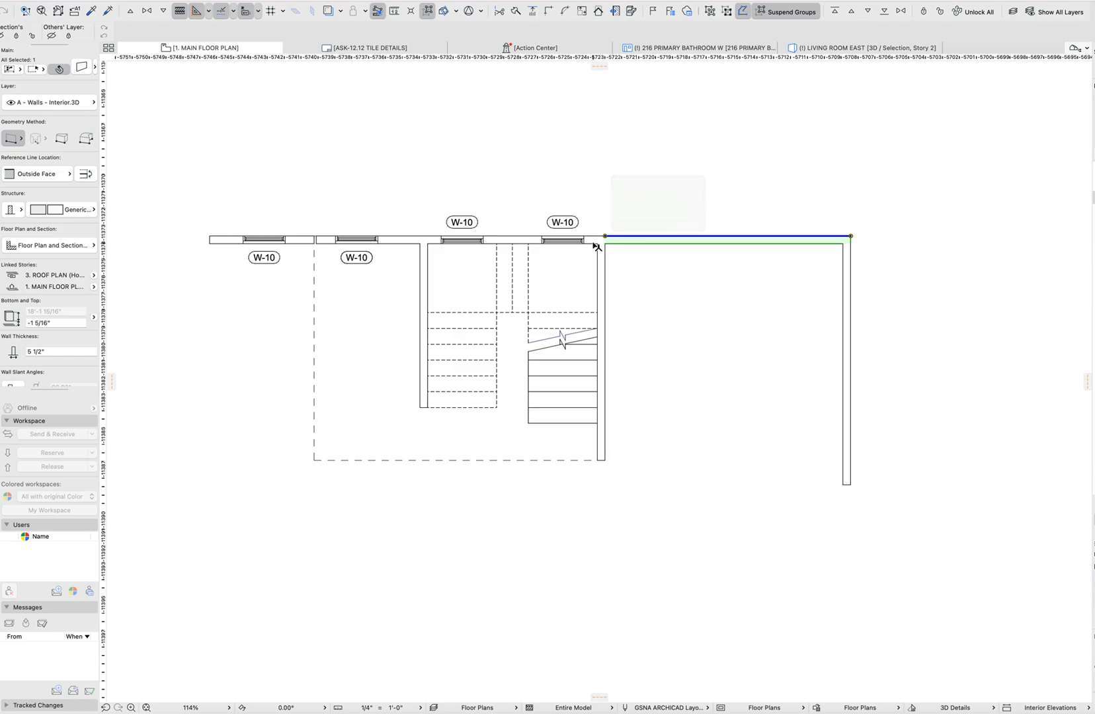
left_click(502, 241)
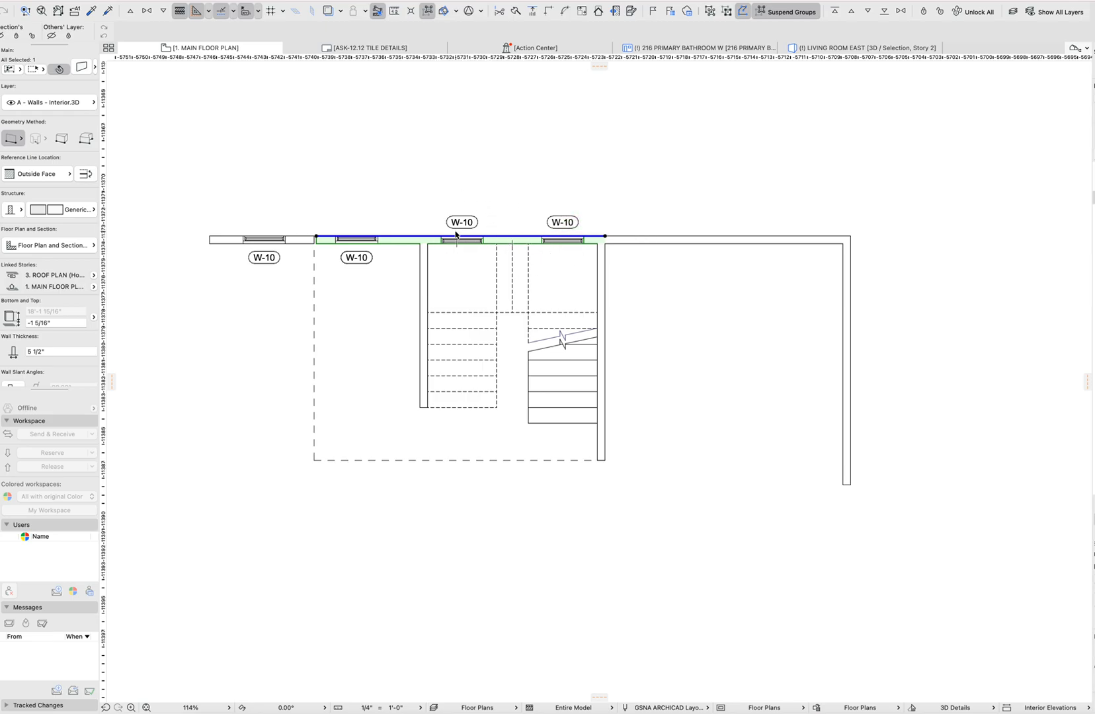
key("Escape")
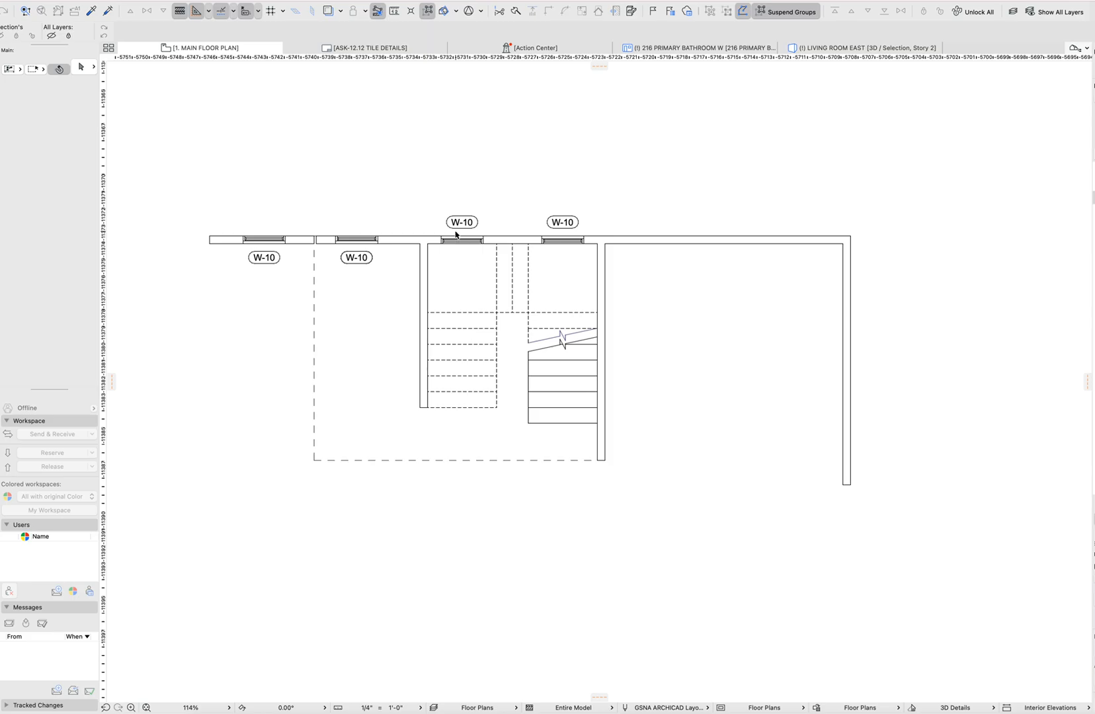
- Enclose all the walls and the stair in a rectangular all-stories marquee and show that area in 3D
key("m")
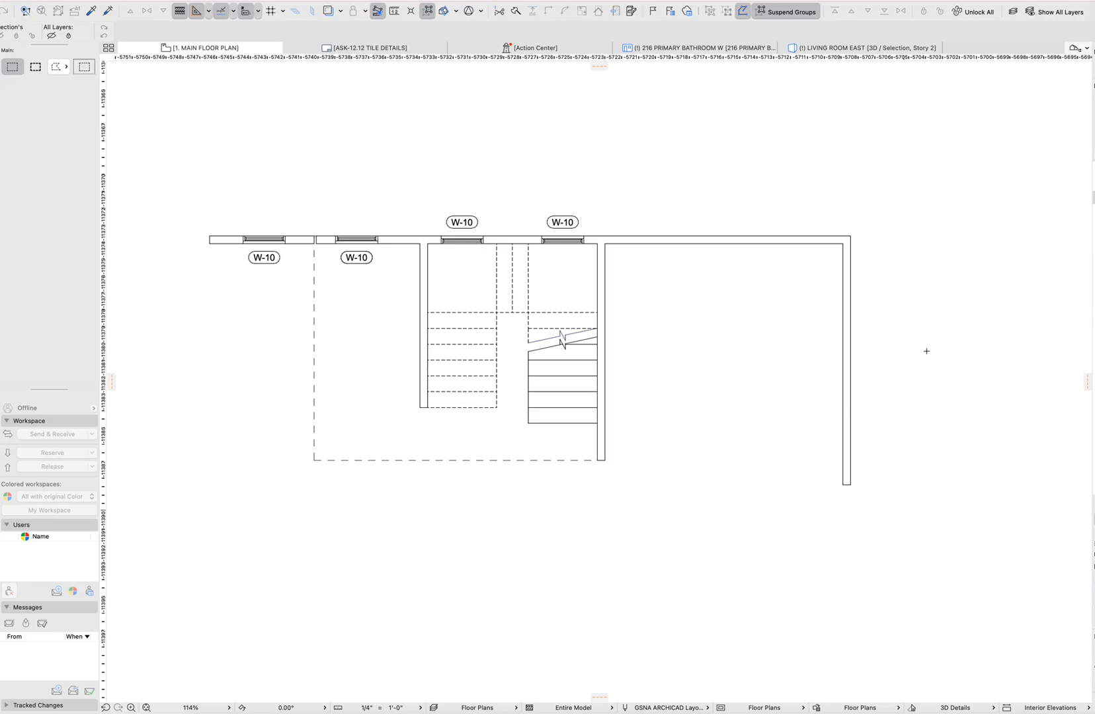
left_click(916, 187)
left_click(35, 67)
left_click(53, 68)
left_click(73, 70)
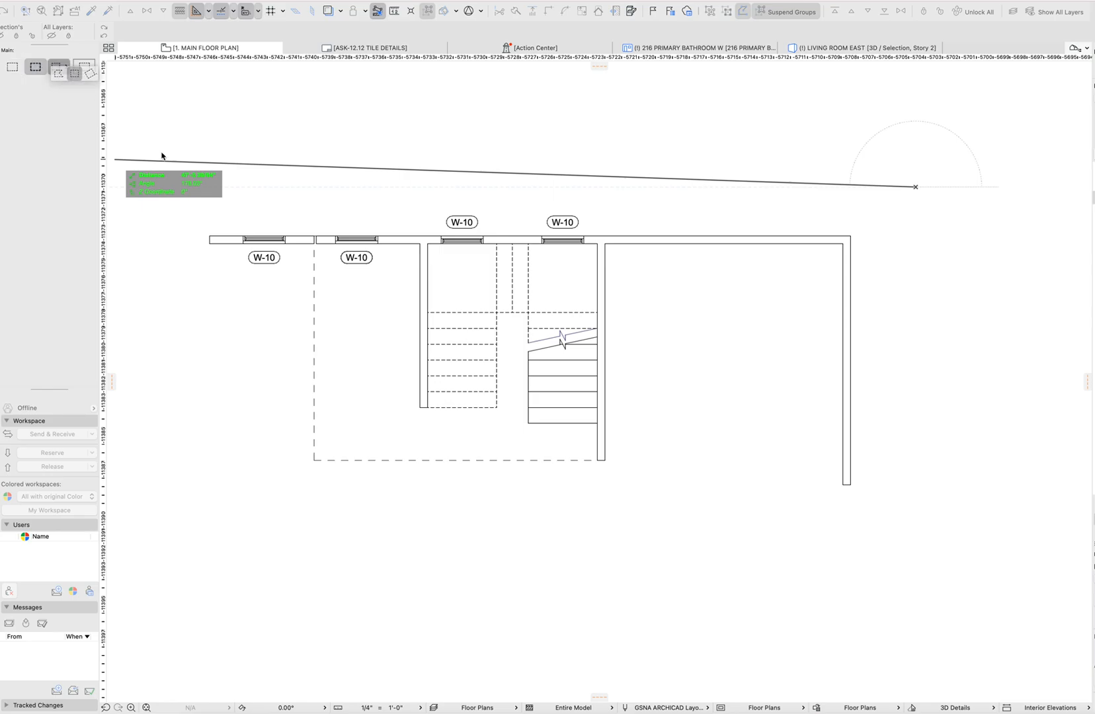
left_click(181, 545)
key("F5")
- Delete the extra W-10 window that overlaps the upper window in the extension walls
middle_click_drag(516, 329, 498, 347, "shift")
left_click(625, 420, "shift")
key("Escape")
left_click(471, 364)
left_click(471, 365)
left_click(732, 368)
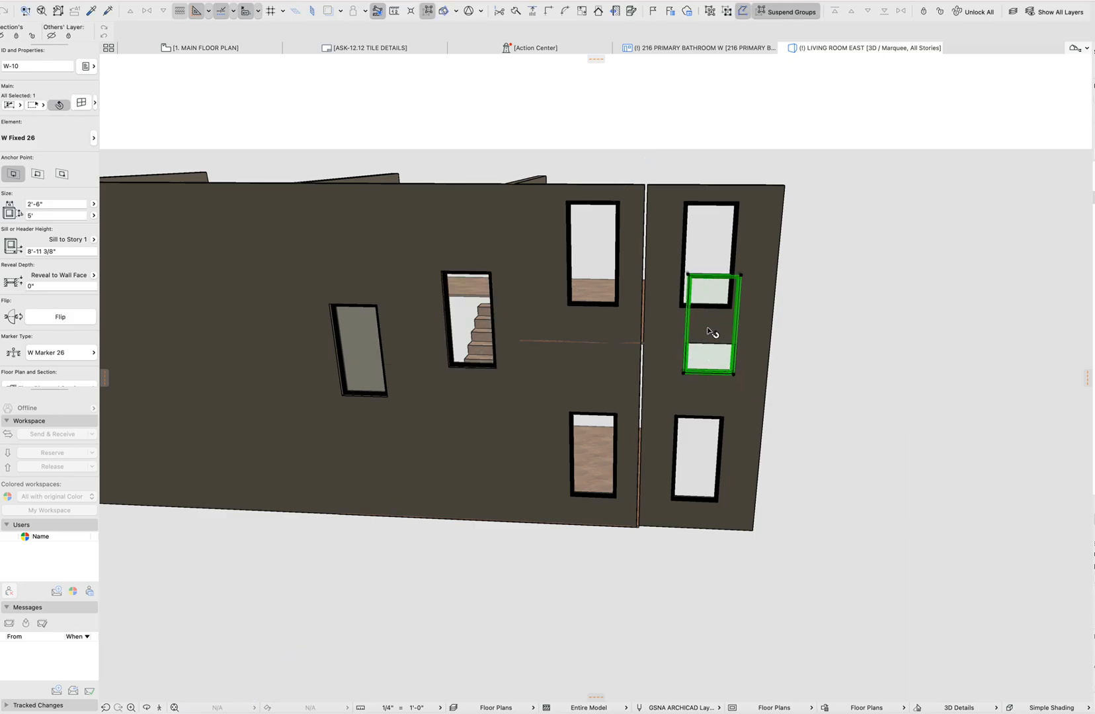
scroll(710, 357, "down", 1)
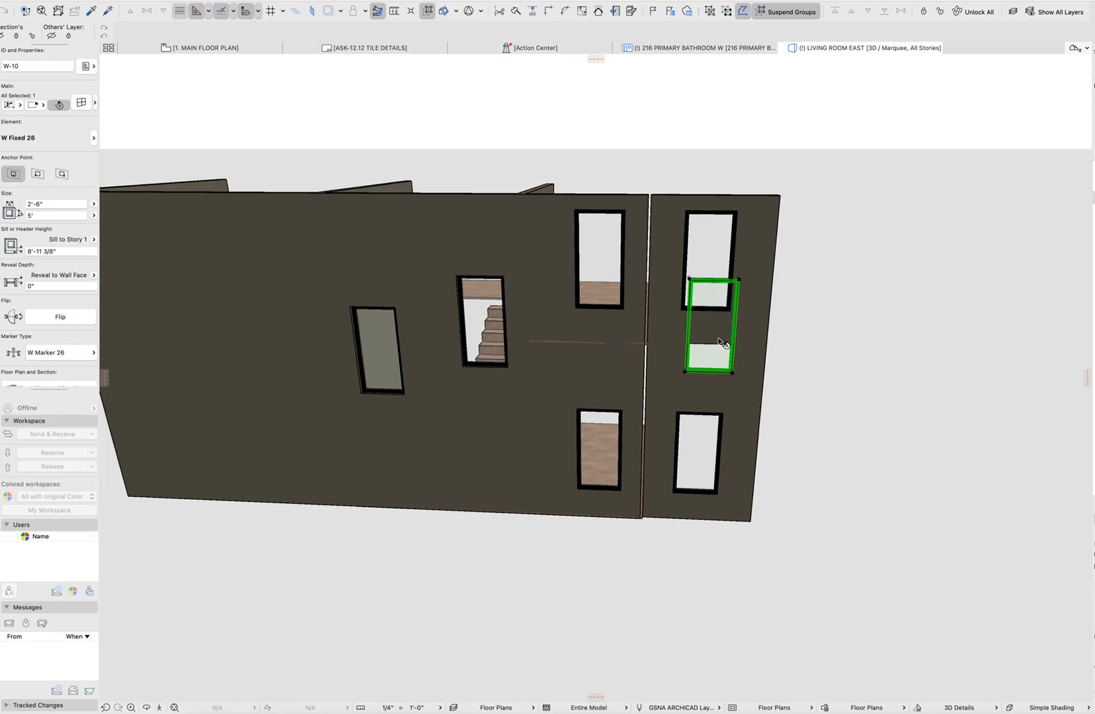
key("Delete")
- Shorten the tall windowed wall to end at the stair's cross wall, and delete its two windows beside the extension walls
left_click(488, 395)
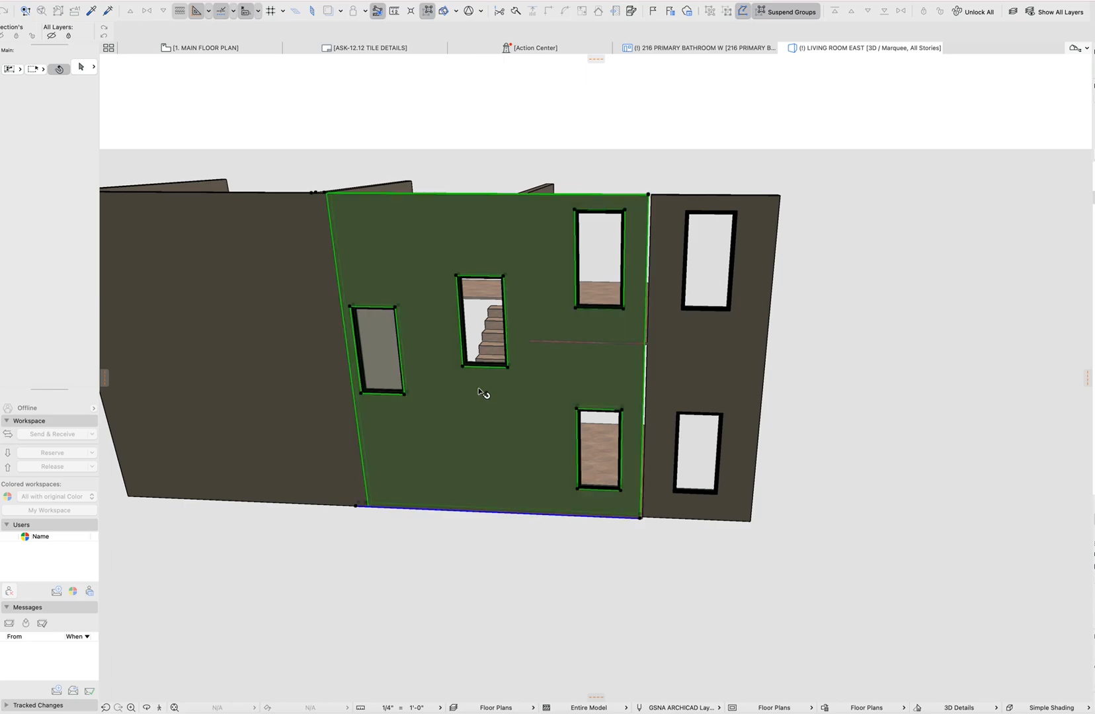
left_click(640, 518)
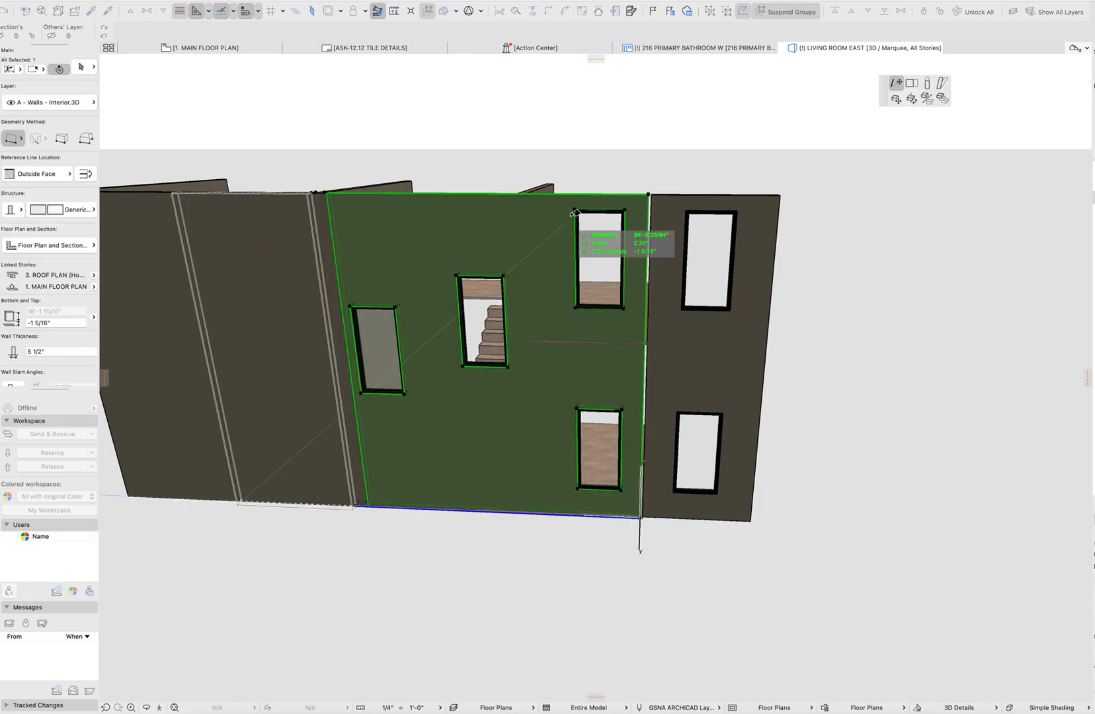
left_click(636, 261)
left_click(639, 322)
left_click(602, 310)
left_click(604, 434, "shift")
key("Delete")
- Move the two stacked extension walls with their windows against the end of the shortened tall wall
left_click(671, 324)
left_click(661, 430, "shift")
left_click(641, 521)
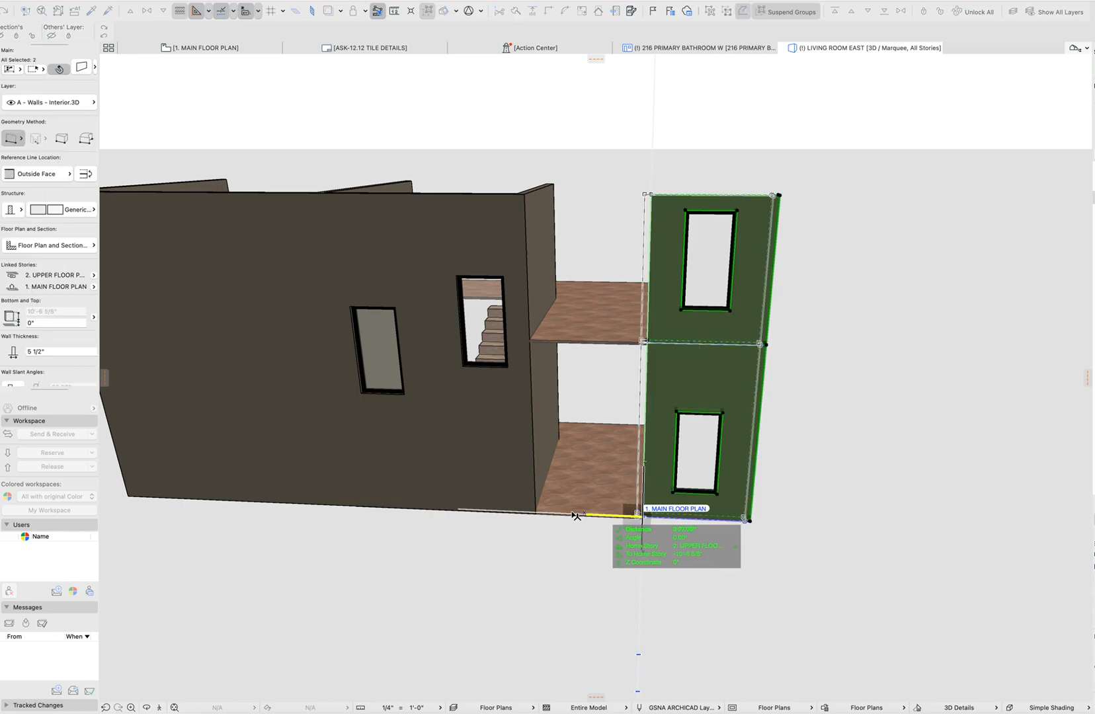
left_click(536, 514)
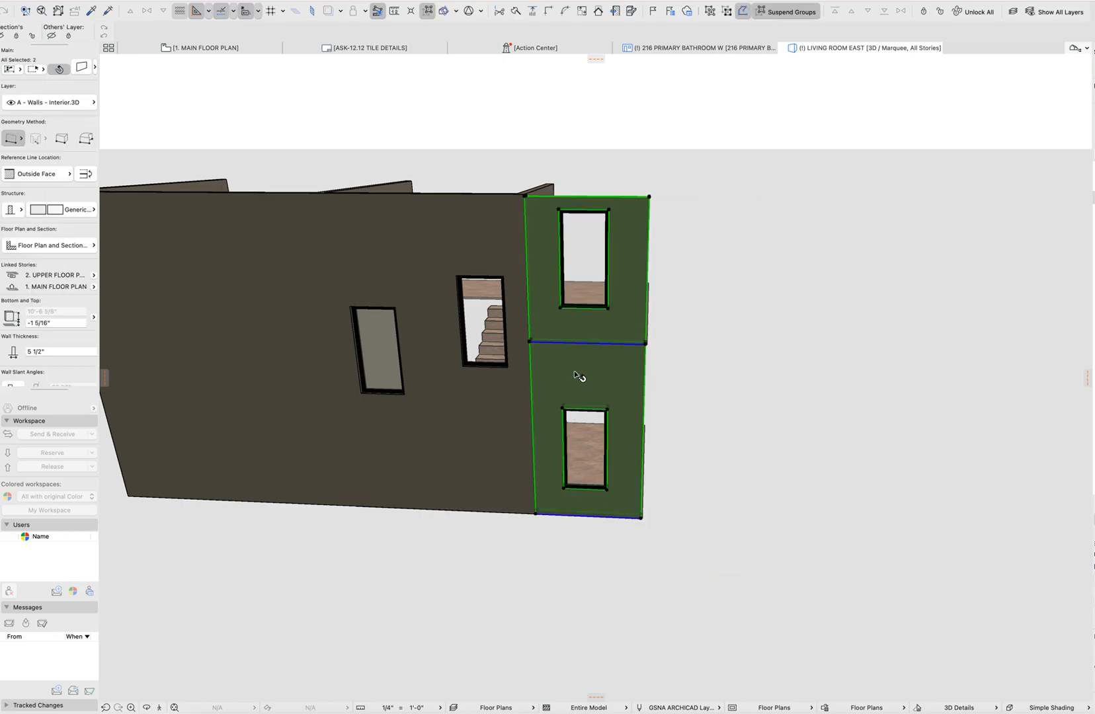
key("Escape")
middle_click_drag(565, 284, 554, 347, "shift")
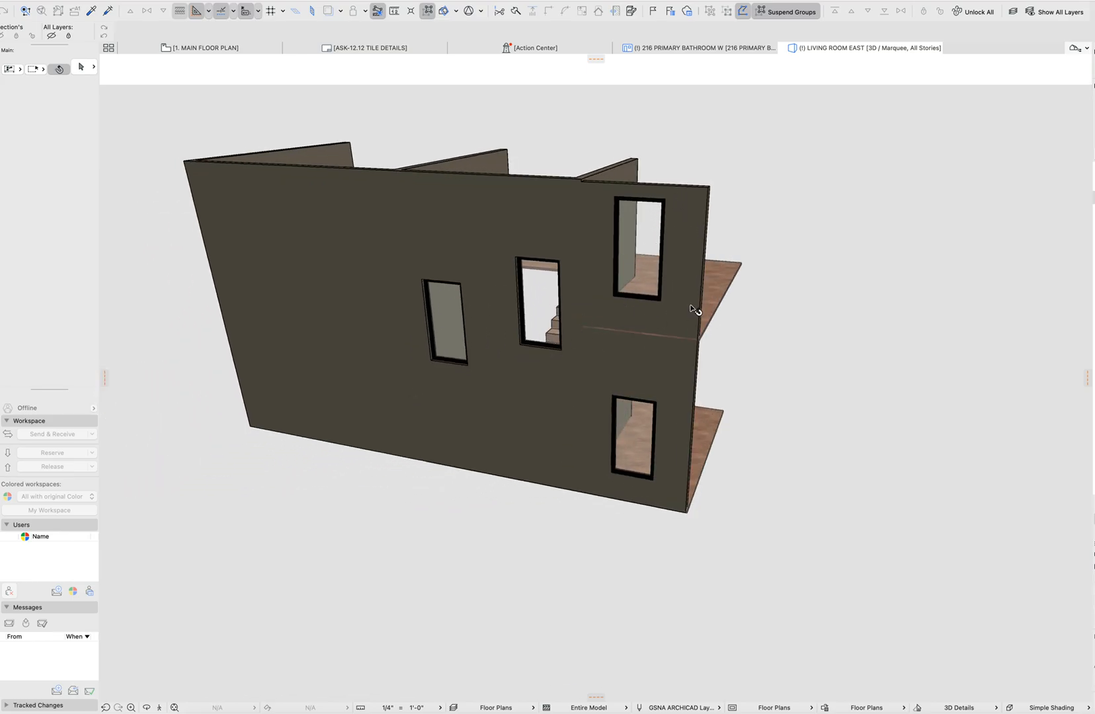
- Set the five two-story walls to show on All Relevant Stories with their Floor Plan Display as Projected with Overhead
left_click(517, 232)
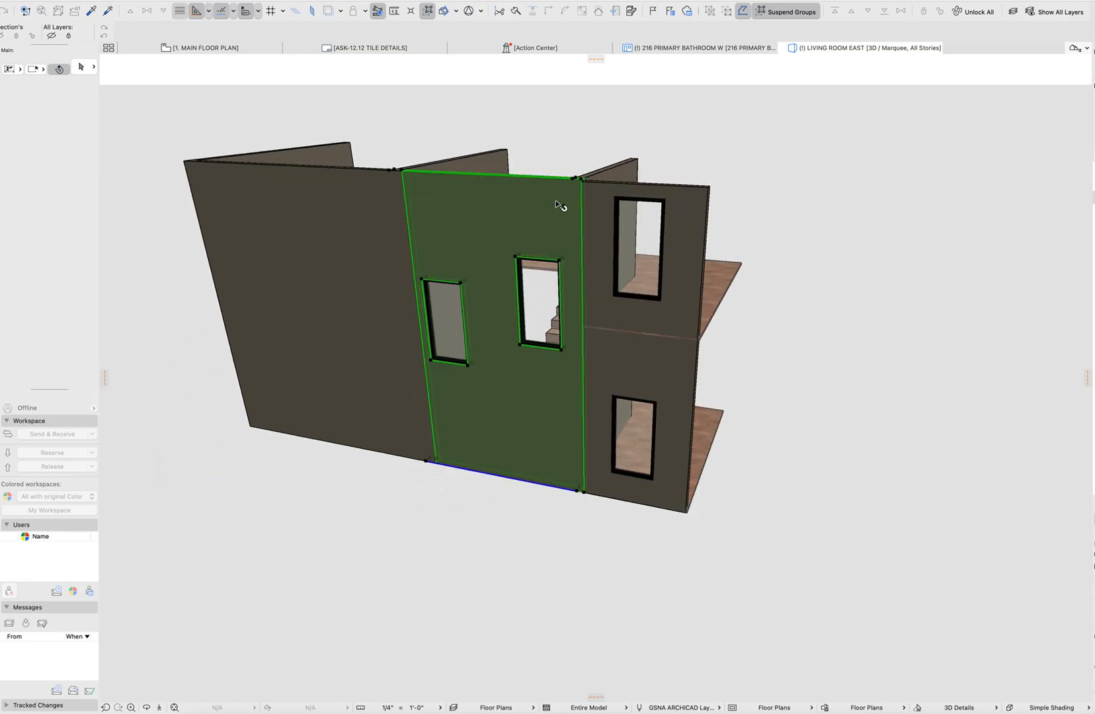
left_click(607, 185, "shift")
left_click(615, 177)
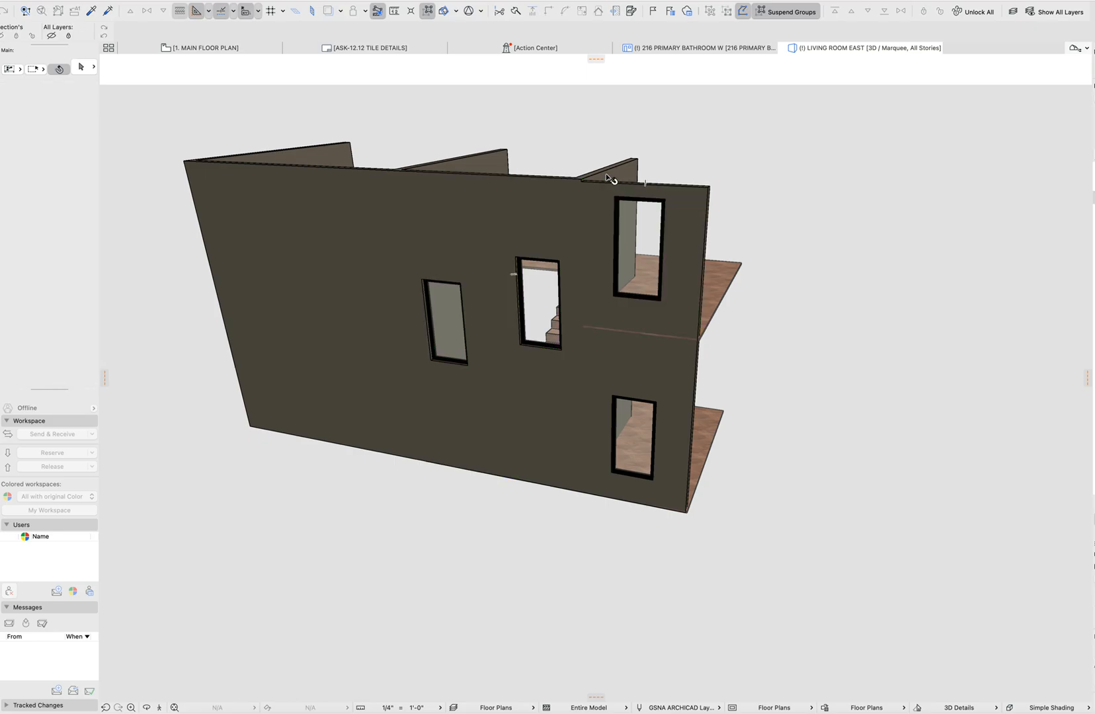
middle_click_drag(426, 188, 481, 298, "shift")
left_click(491, 287, "shift")
left_click(593, 296, "shift")
left_click(570, 231, "shift")
left_click(362, 164, "shift")
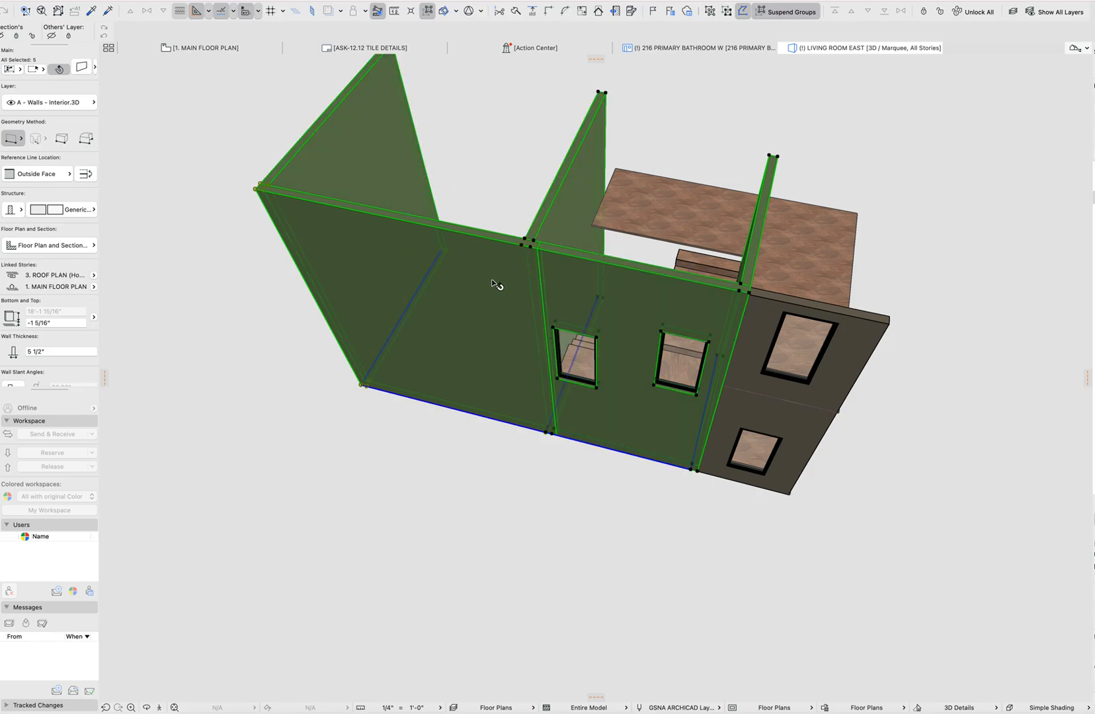
middle_click_drag(650, 356, 688, 334)
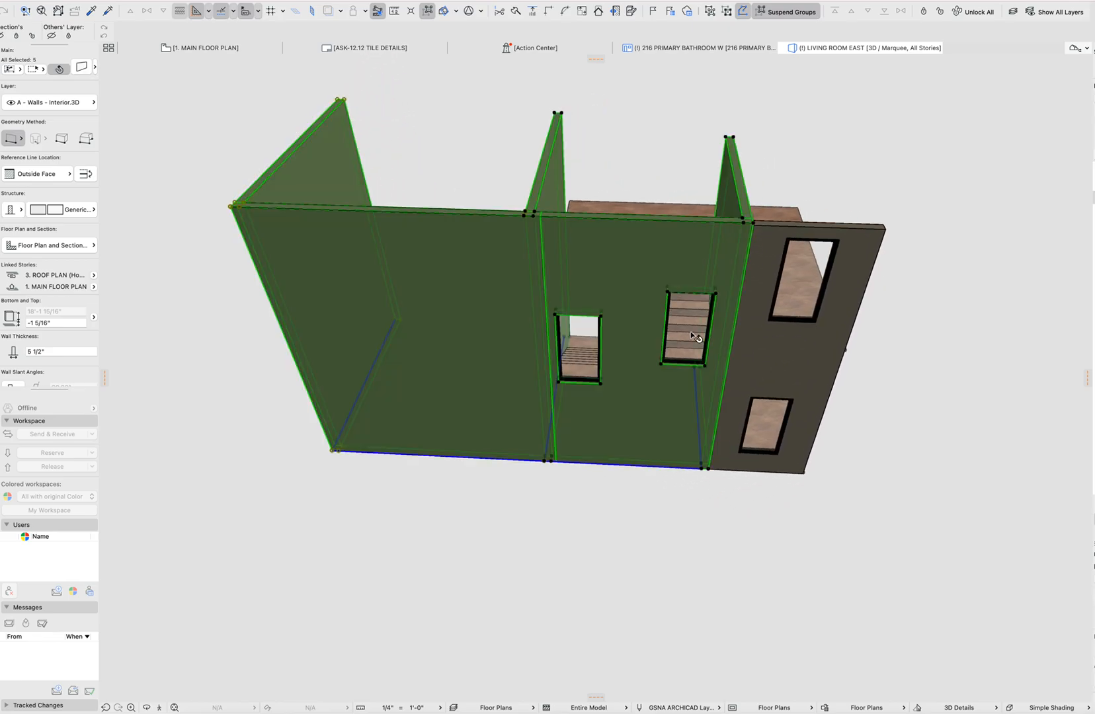
key("super+t")
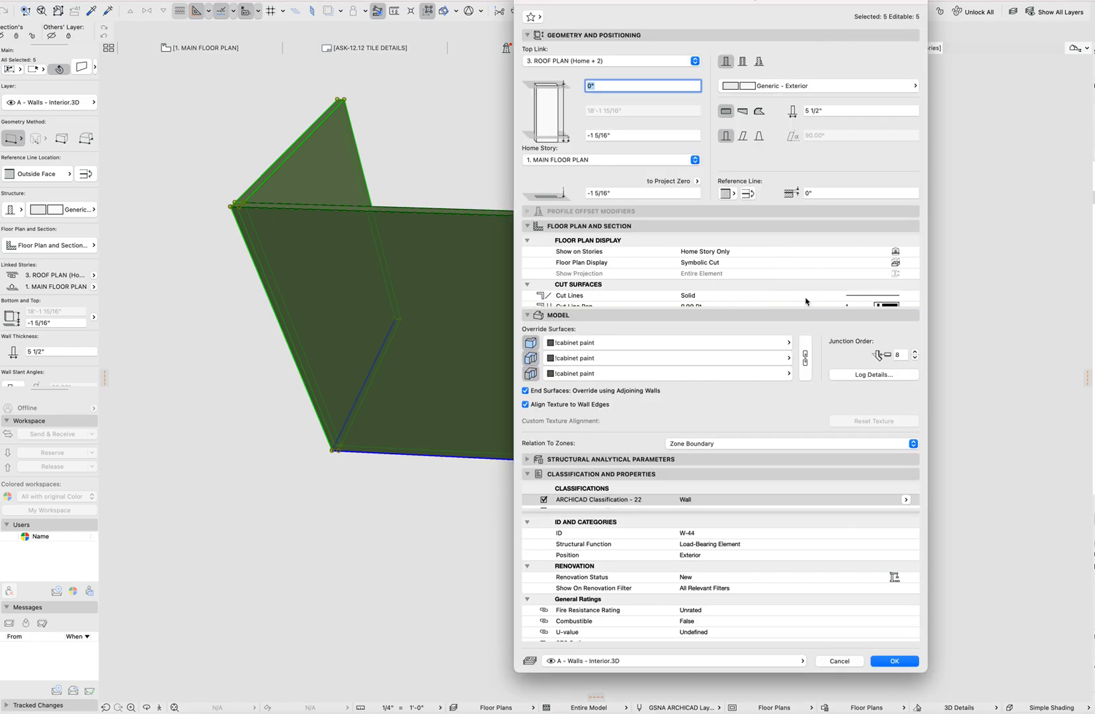
left_click(899, 257)
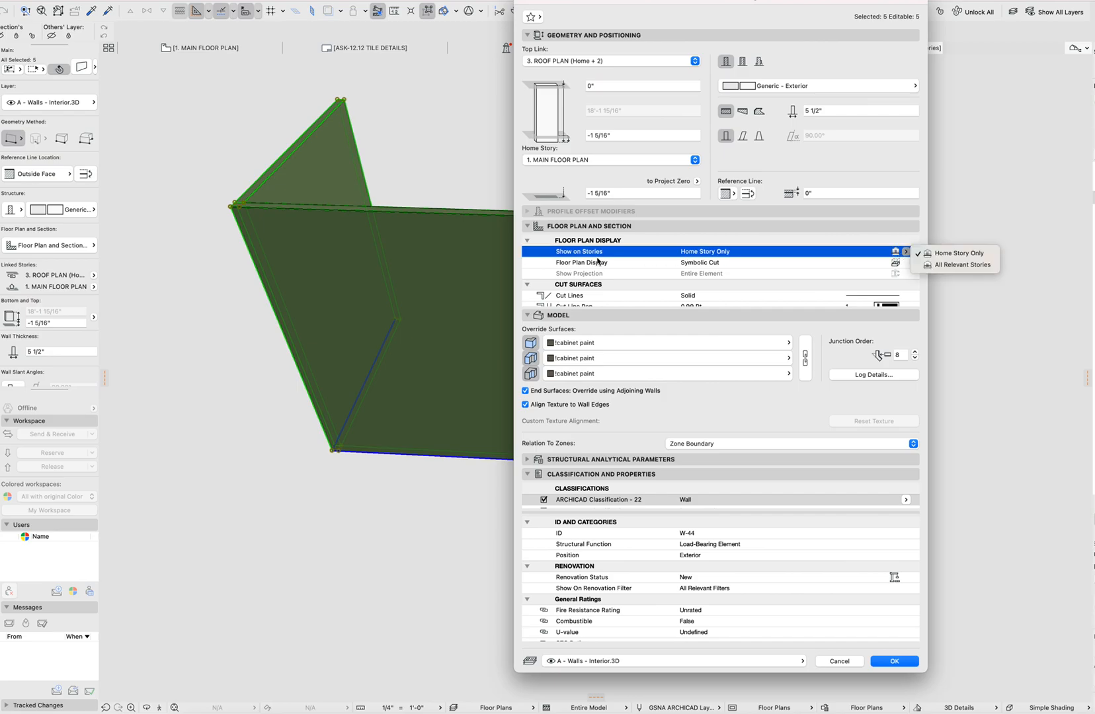
left_click(964, 268)
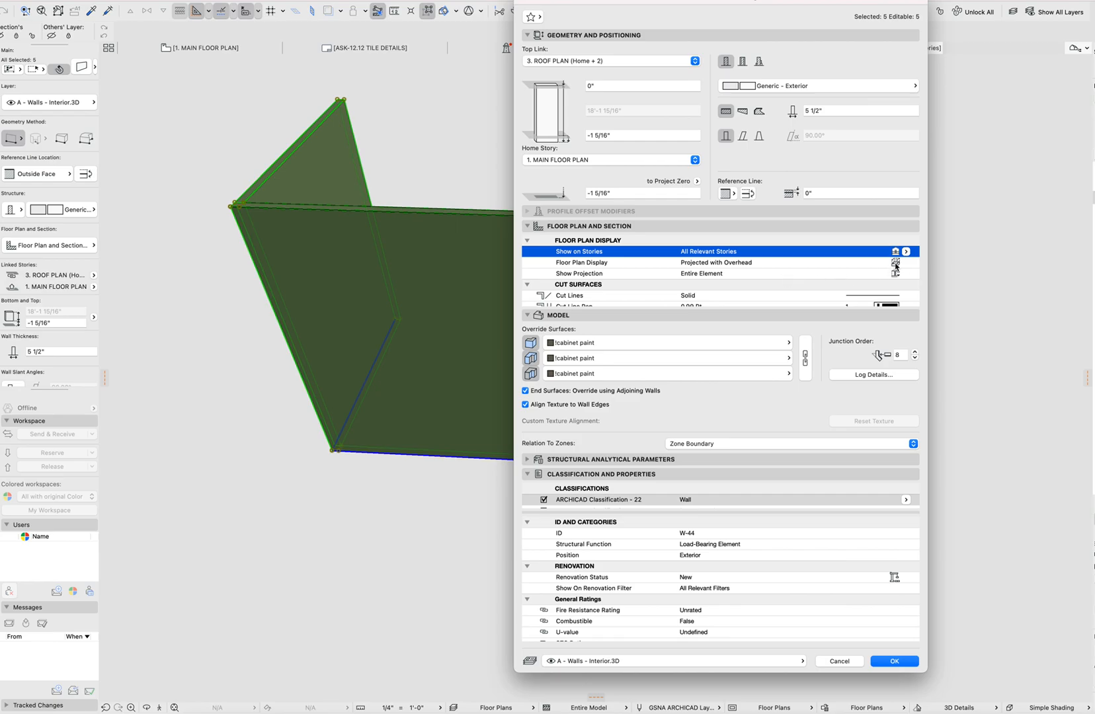
left_click(897, 265)
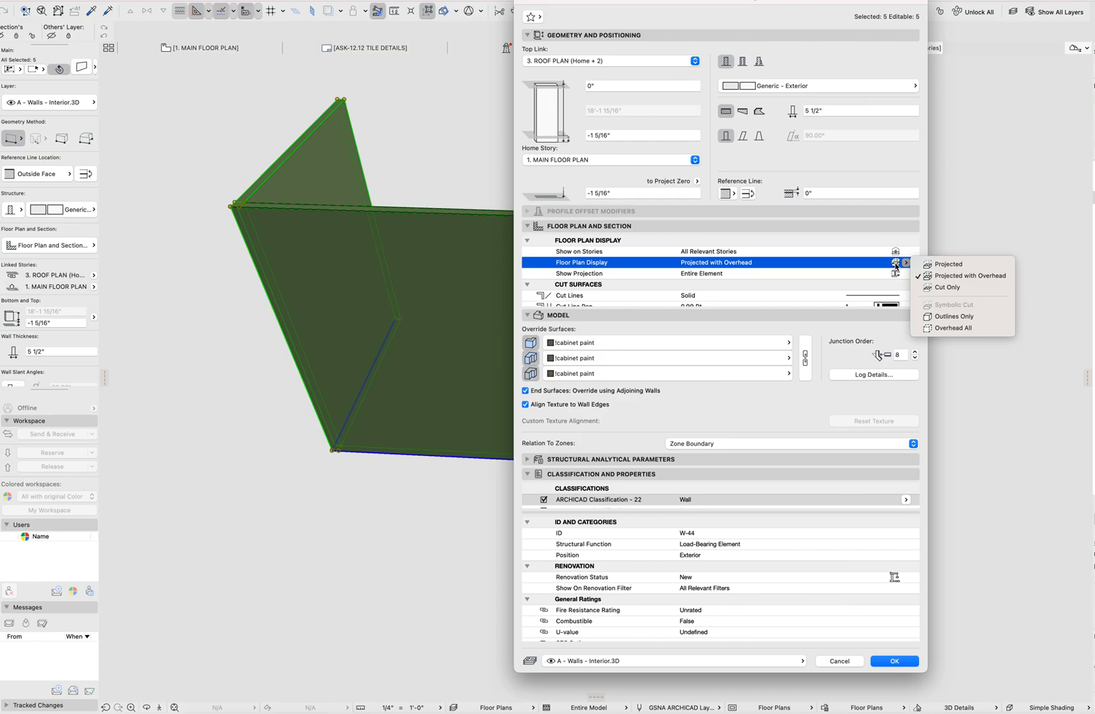
left_click(970, 276)
key("Return")
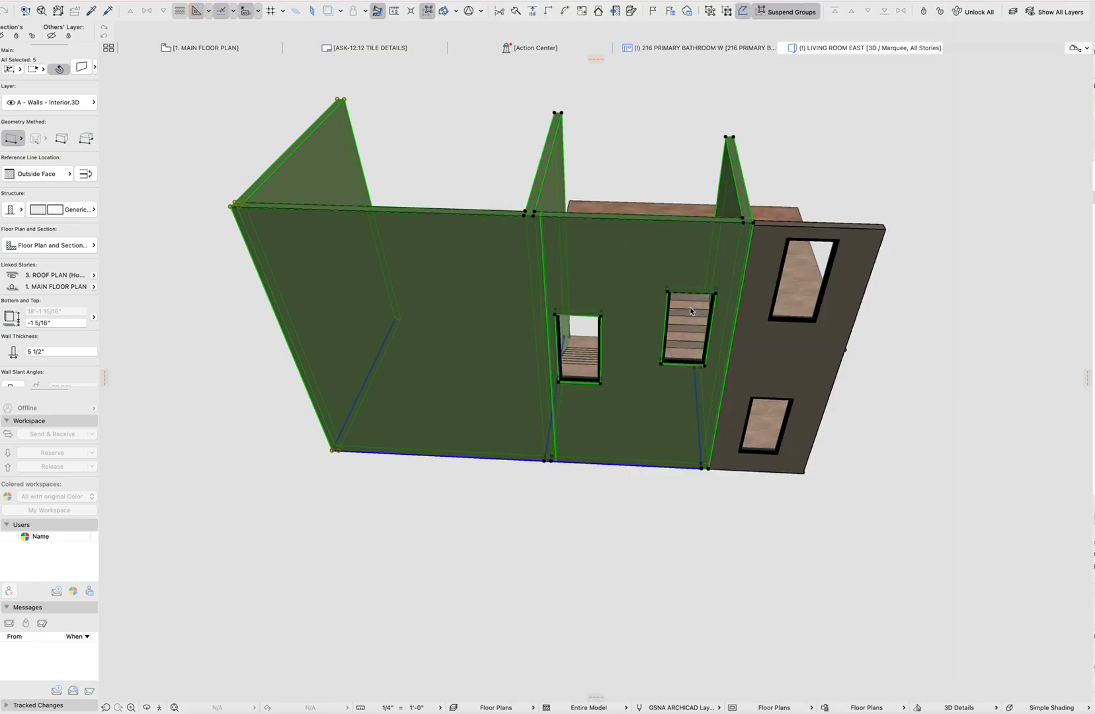
key("Escape")
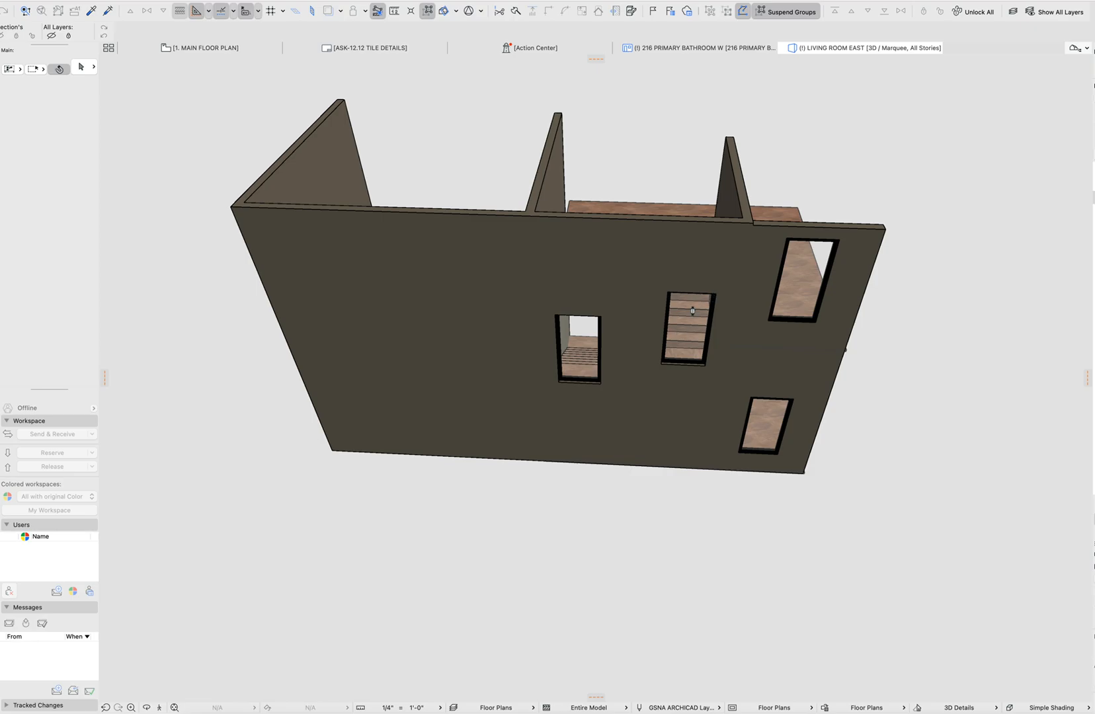
- Return to the main floor plan and examine how the windowed wall behind the stair and the floor slab are shown
key("F2")
key("Escape")
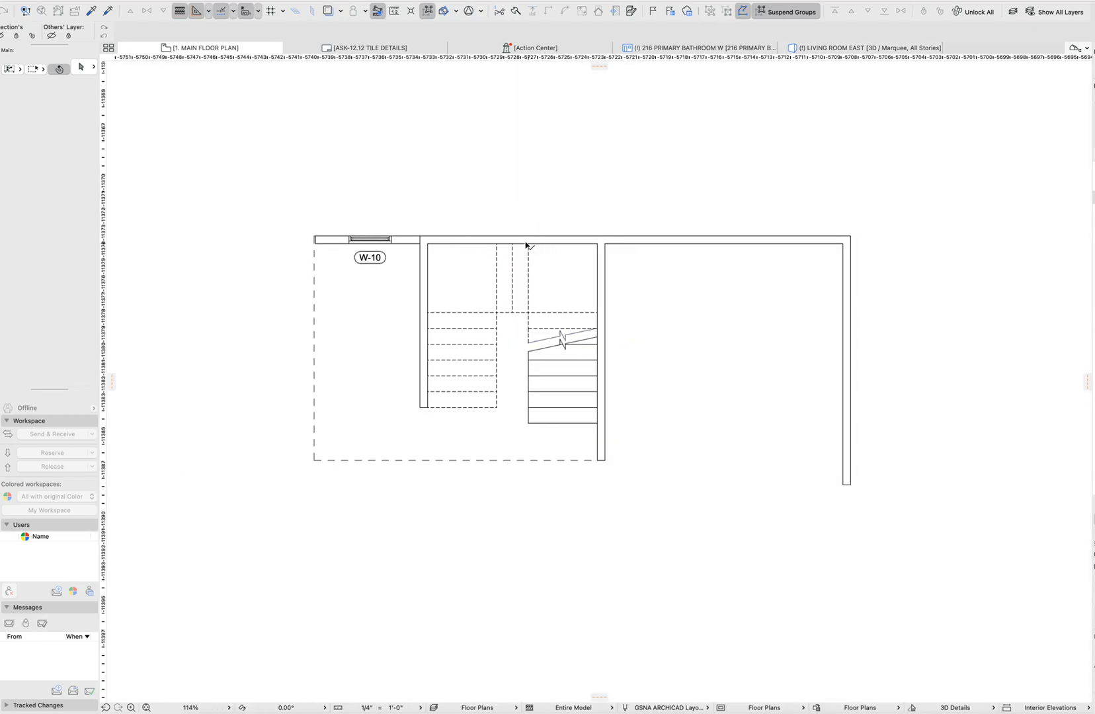
left_click(515, 237)
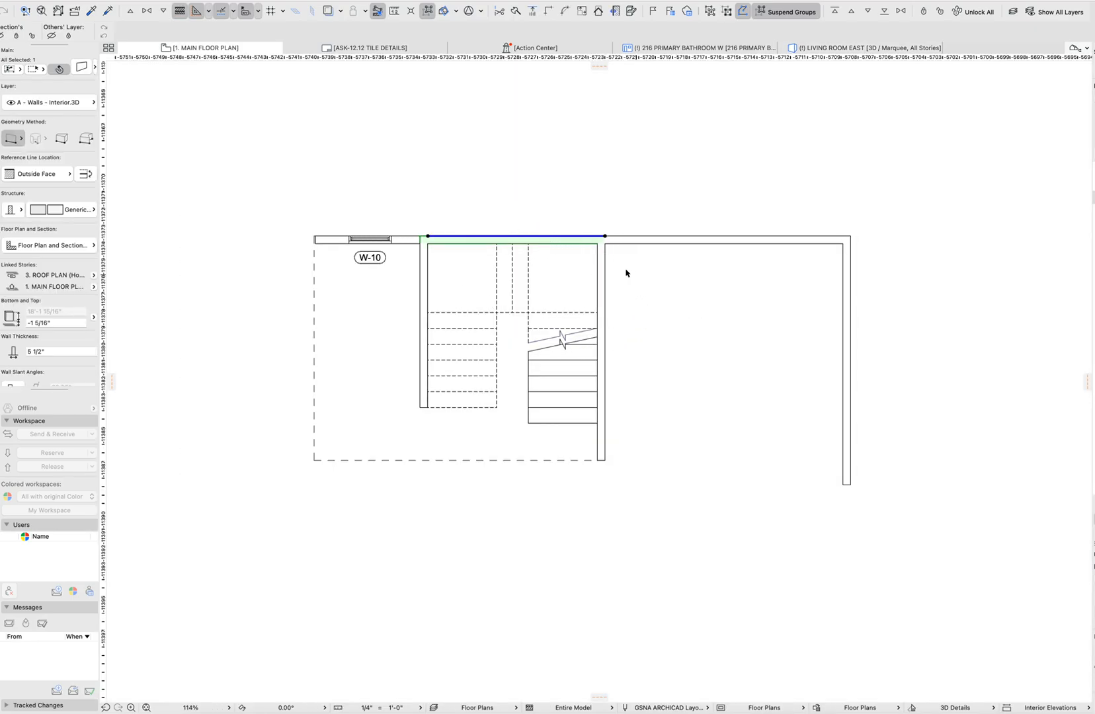
left_click(488, 436)
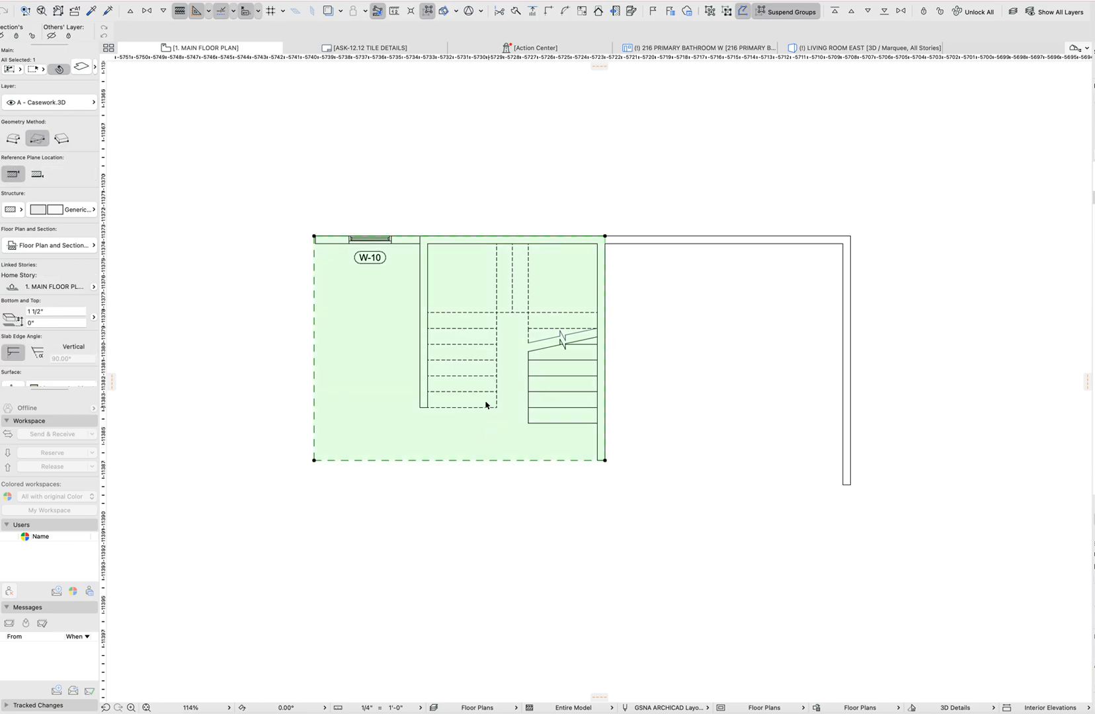
left_click(237, 135)
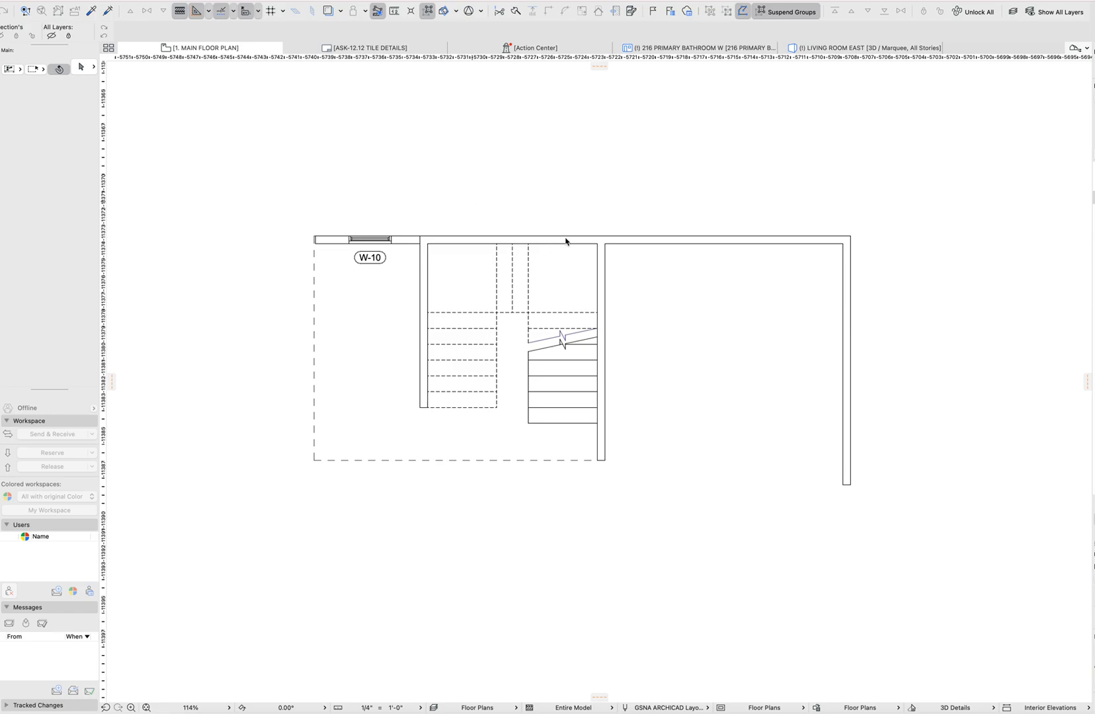
- On the upper floor plan, set the Floor Plan Display of the windowed wall behind the stair to Projected
key("super+Up")
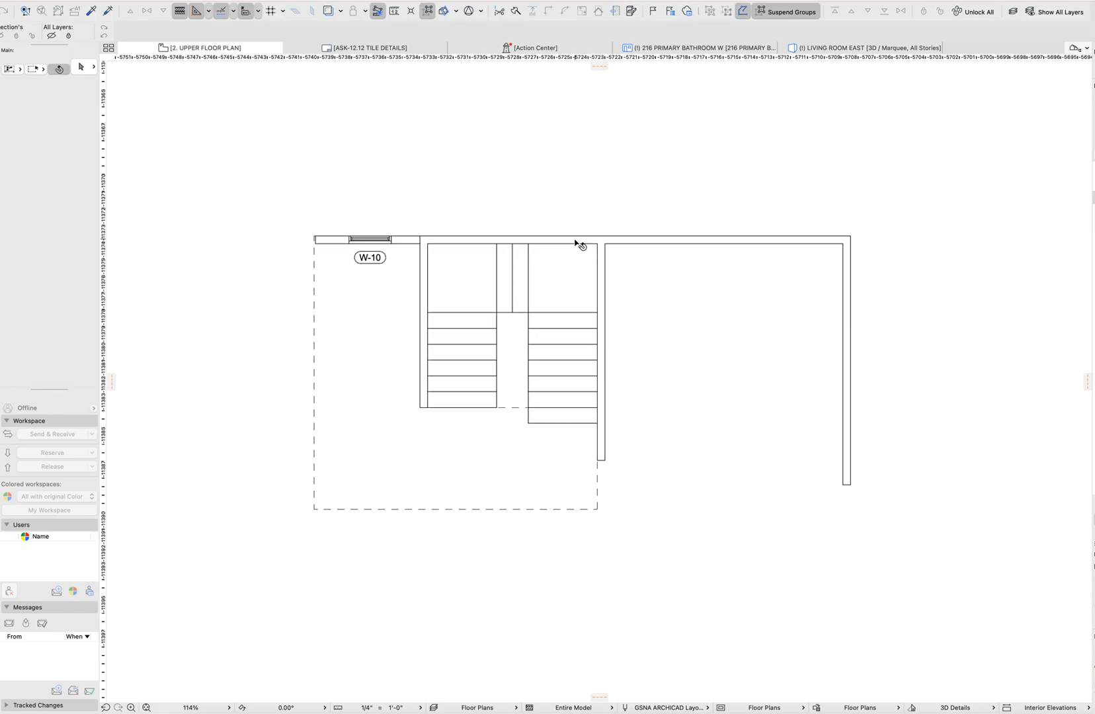
left_click(572, 240)
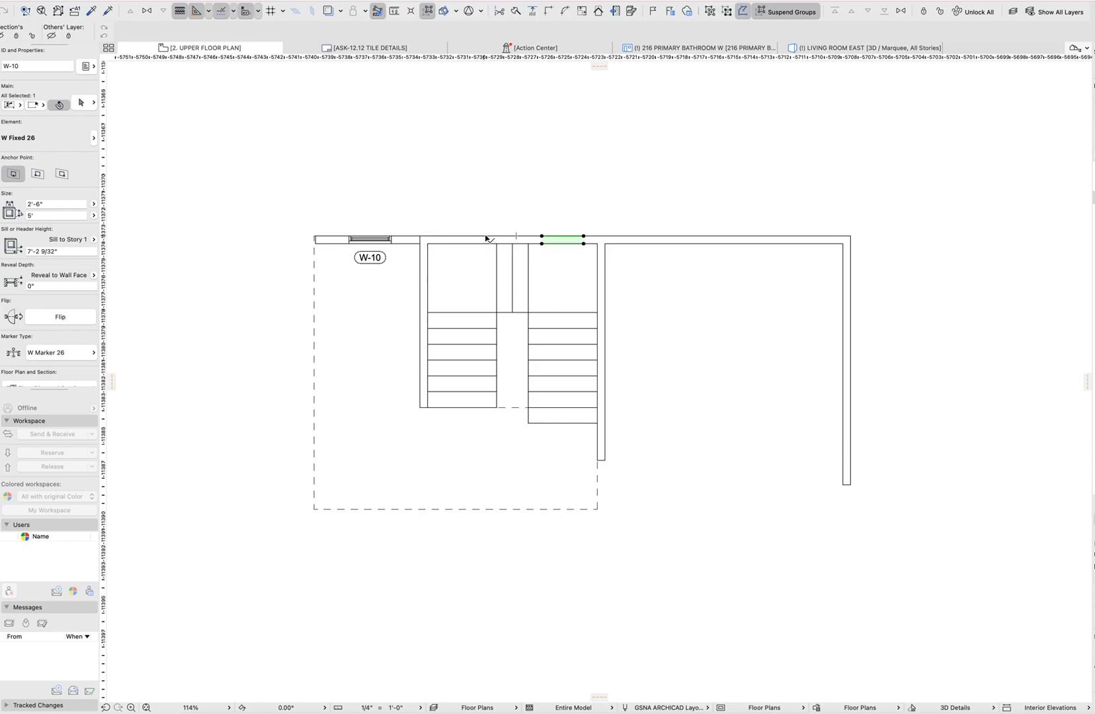
left_click(509, 241)
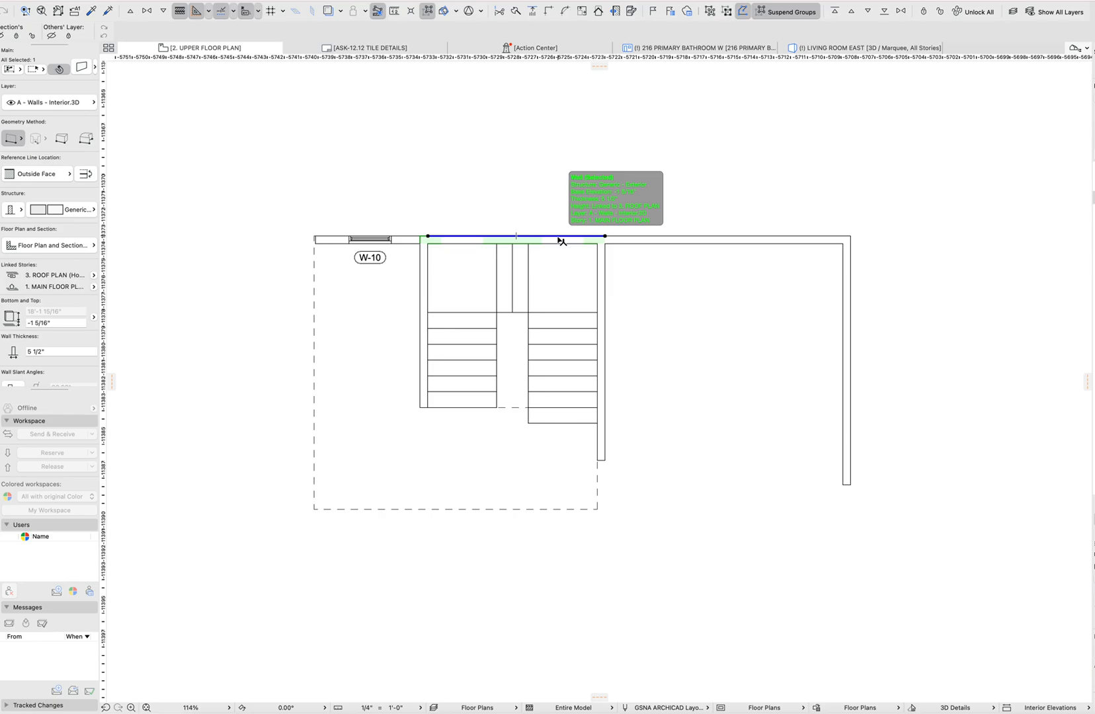
key("super+t")
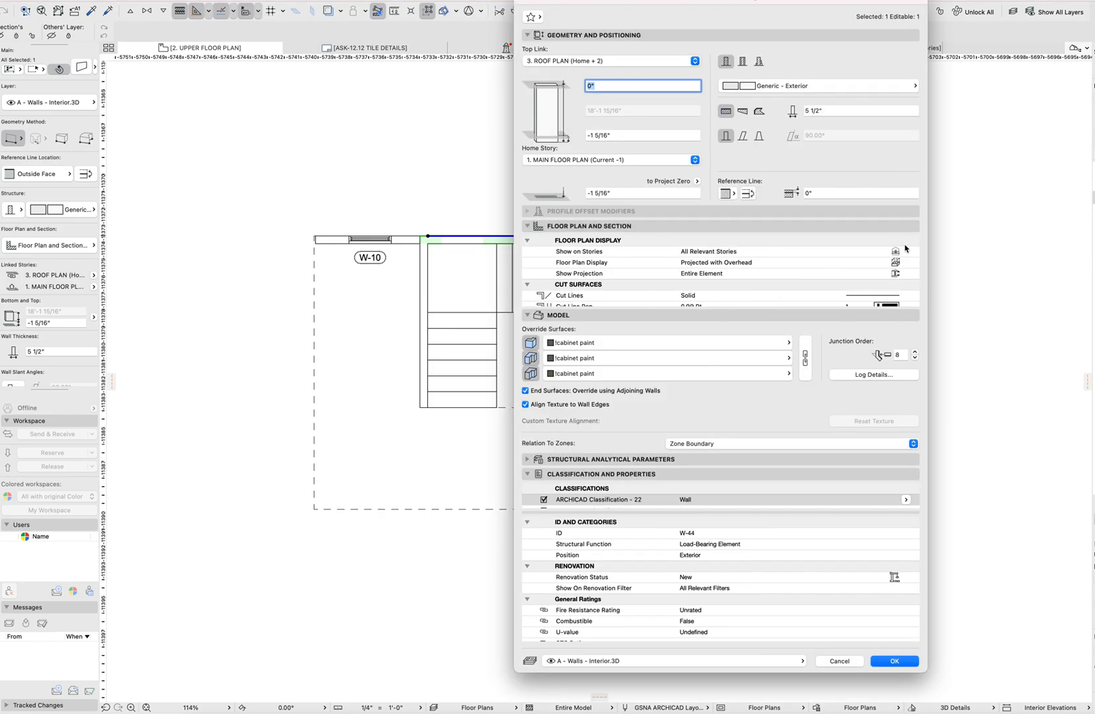
left_click(896, 263)
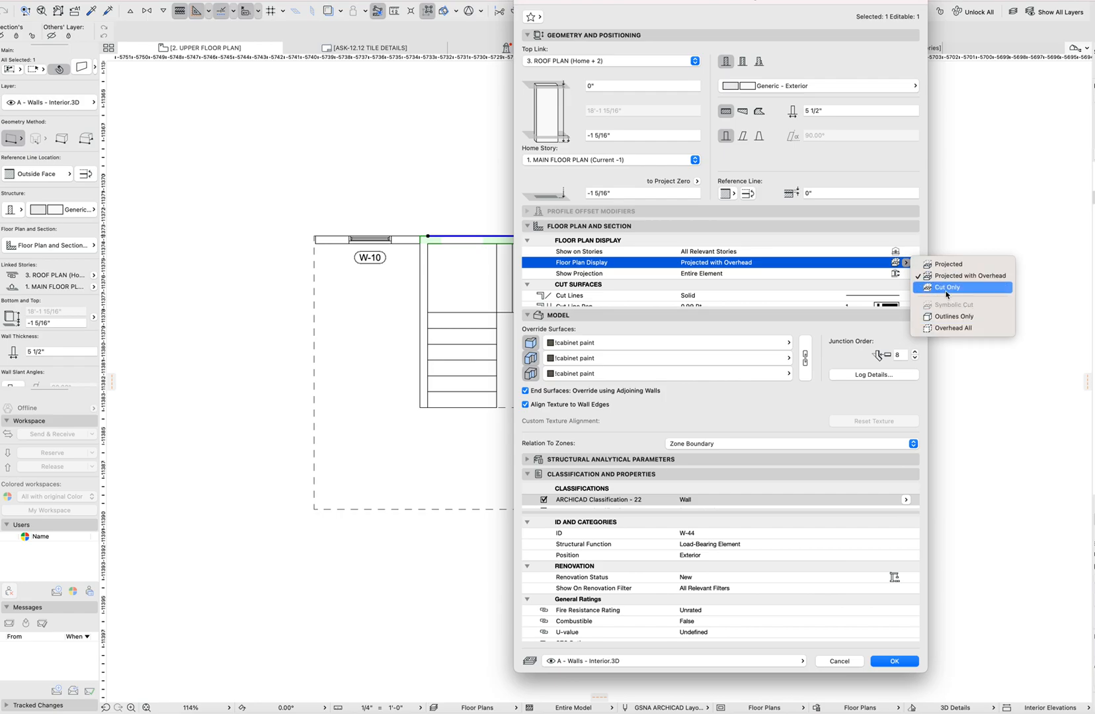
left_click(944, 265)
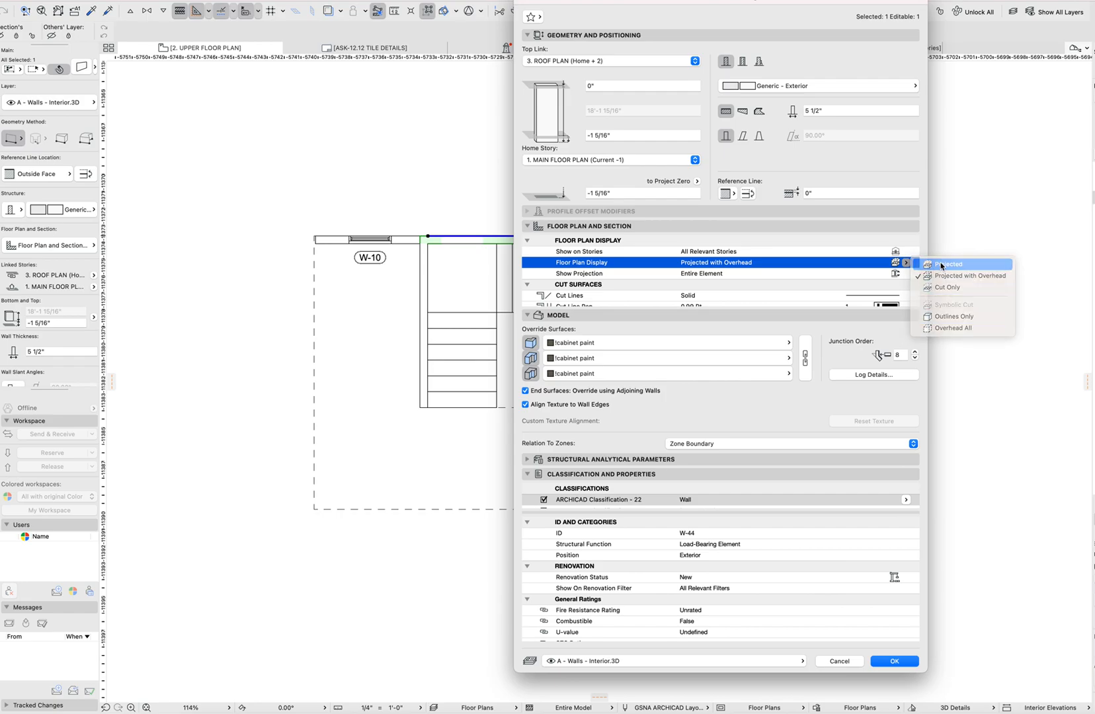
key("Return")
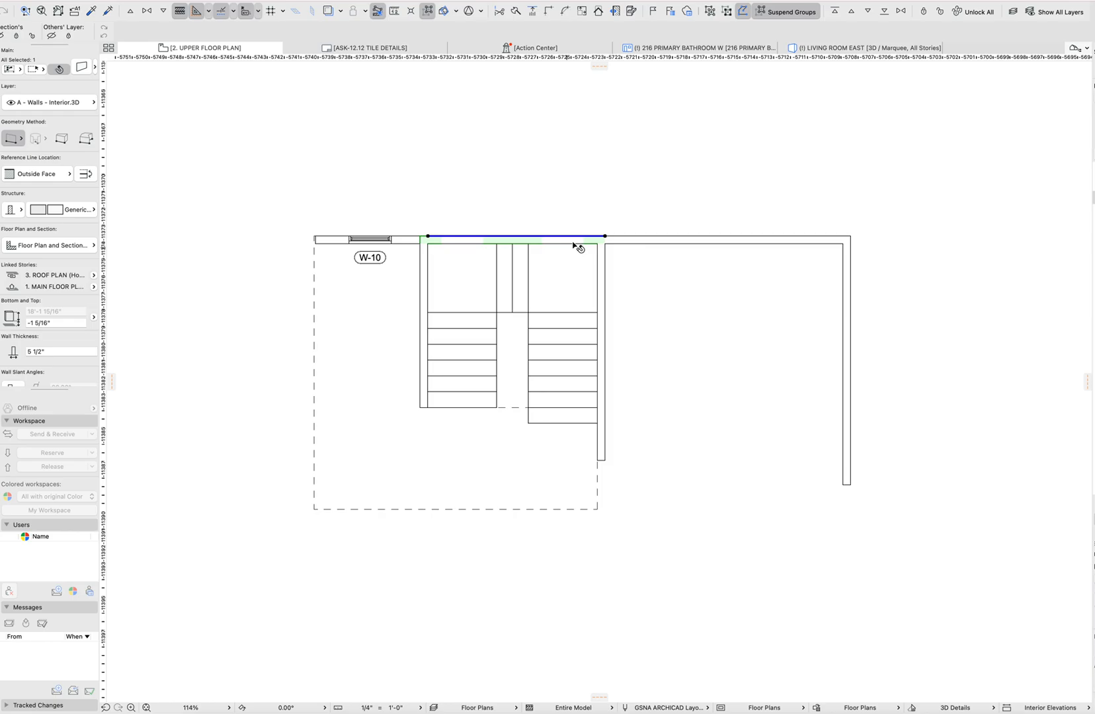
- Try Cut Only as the stair wall's Floor Plan Display, and undo that change
key("super+t")
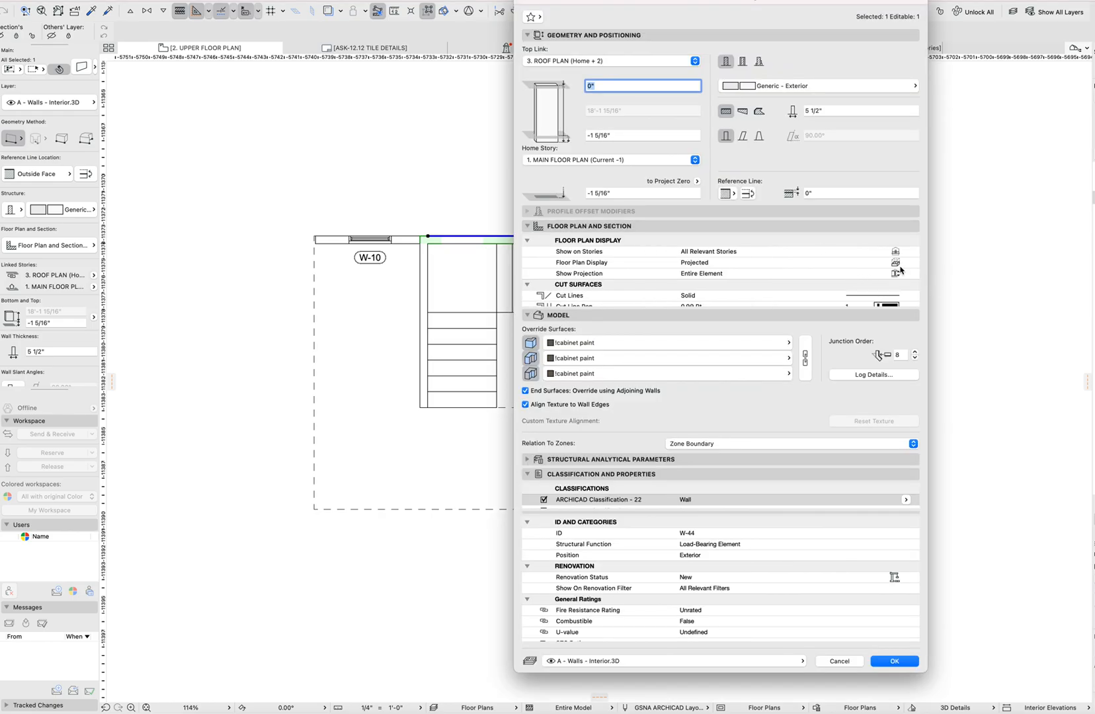
left_click(900, 265)
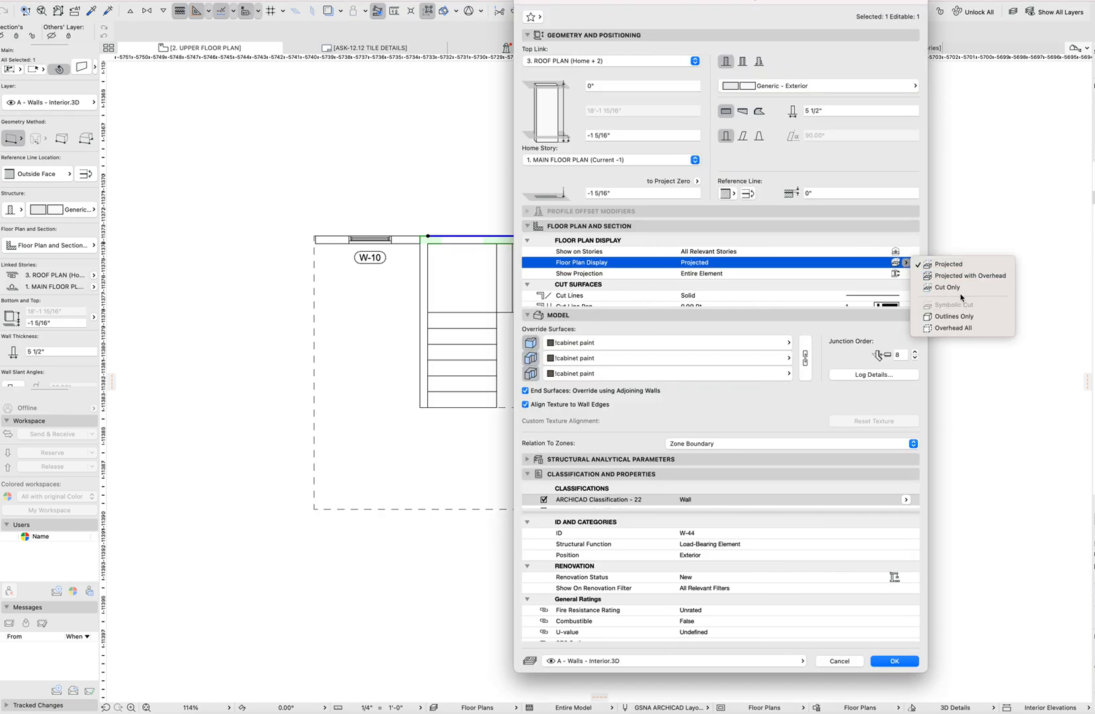
left_click(961, 289)
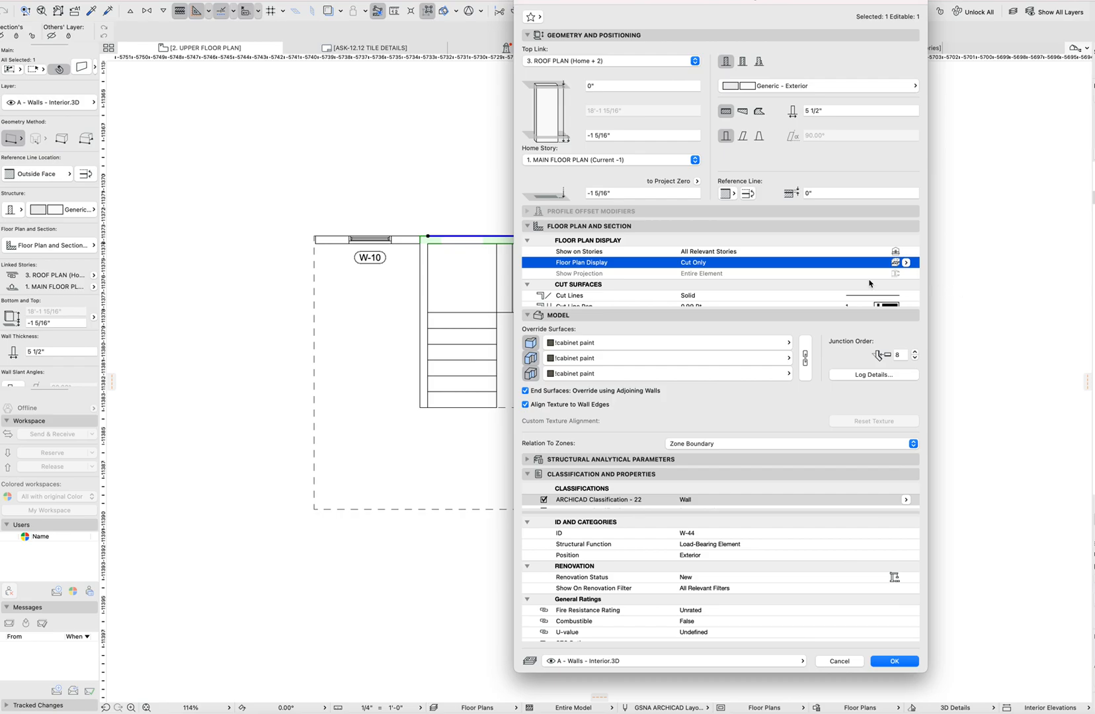
key("Return")
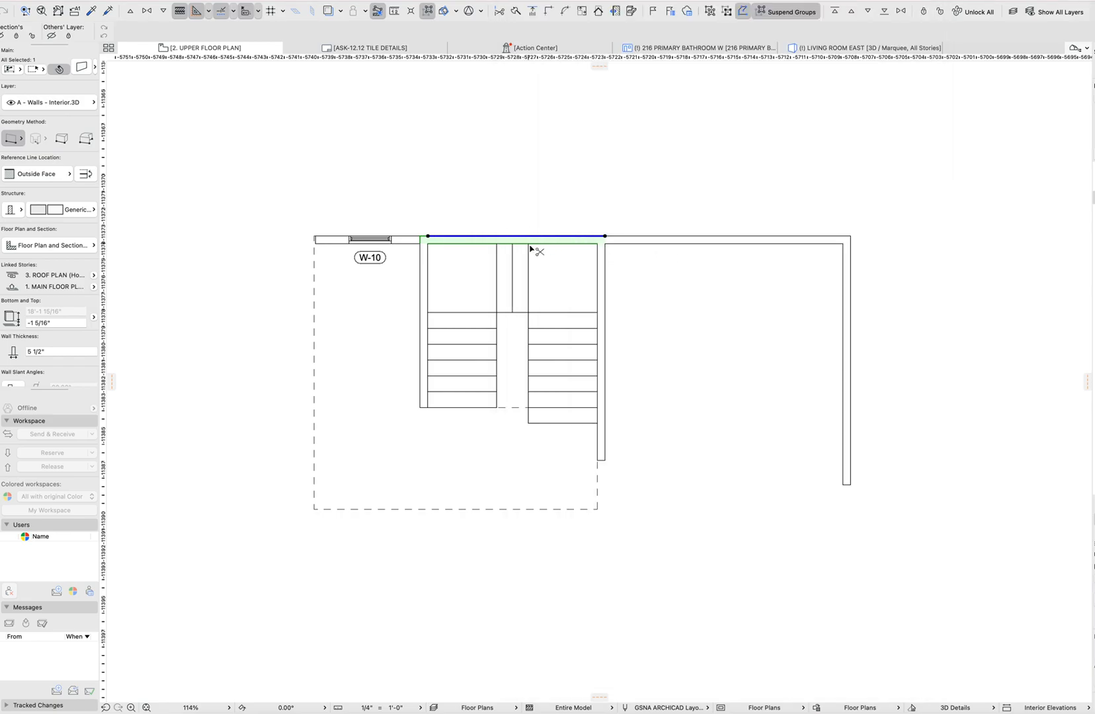
key("super+z")
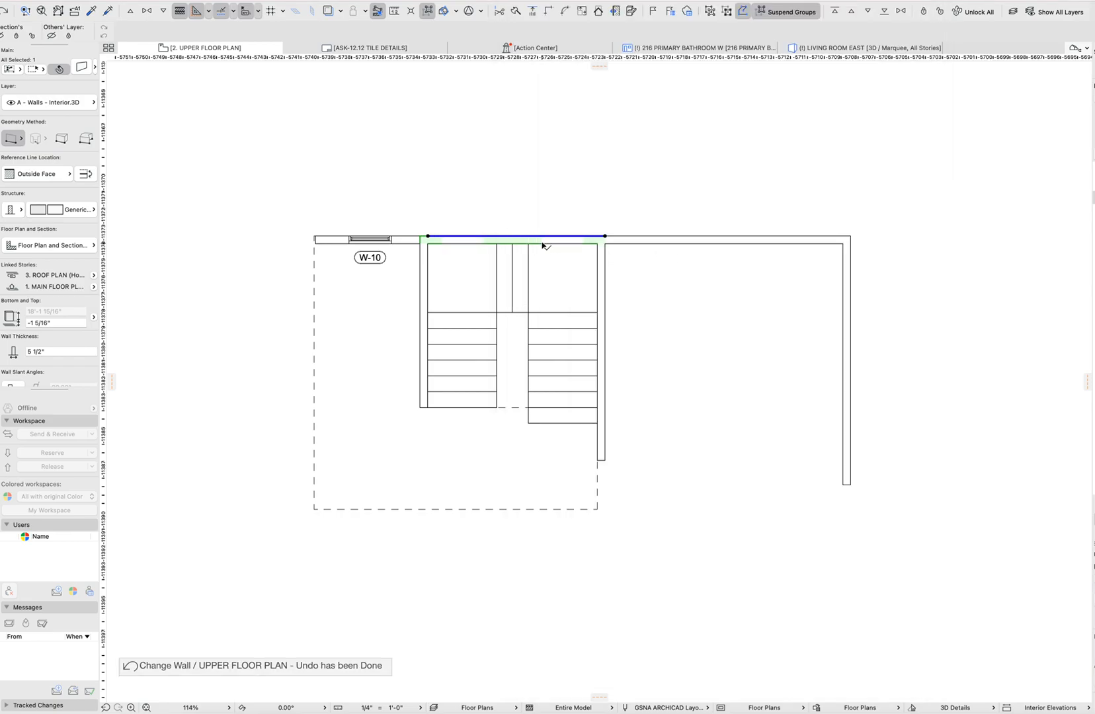
key("Escape")
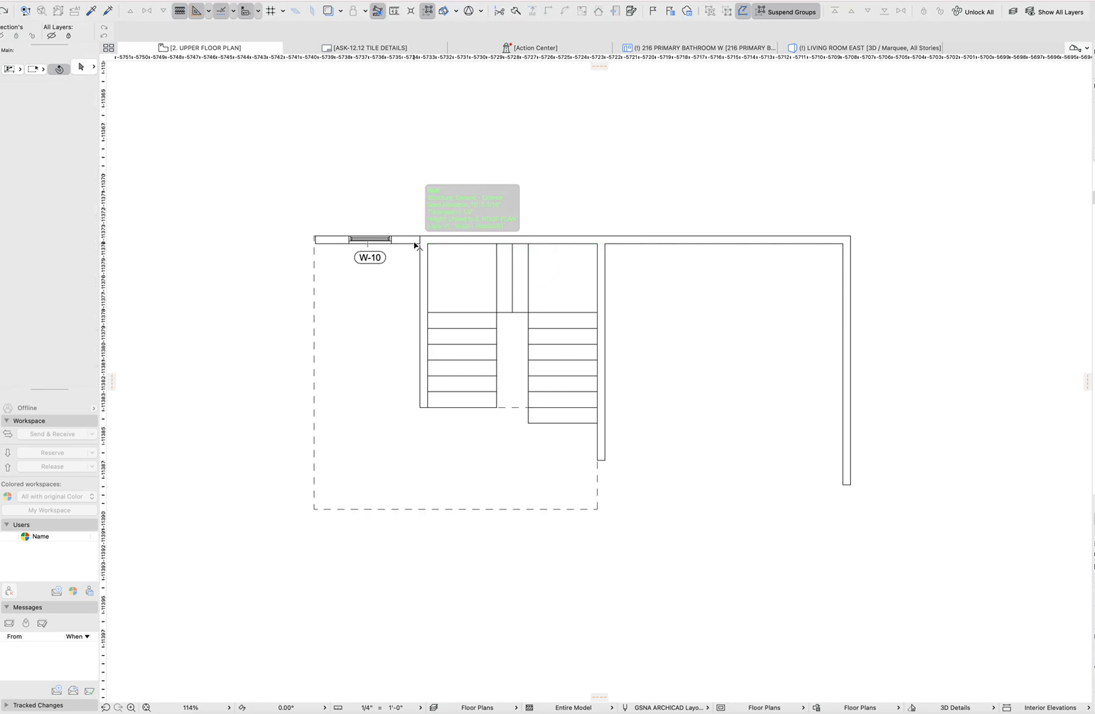
- View the stair wall's two W-10 windows in 3D and check the height of the window nearest the extension walls
key("F3")
middle_click_drag(658, 258, 160, 244, "shift")
middle_click_drag(568, 358, 603, 424, "shift")
left_click(634, 409)
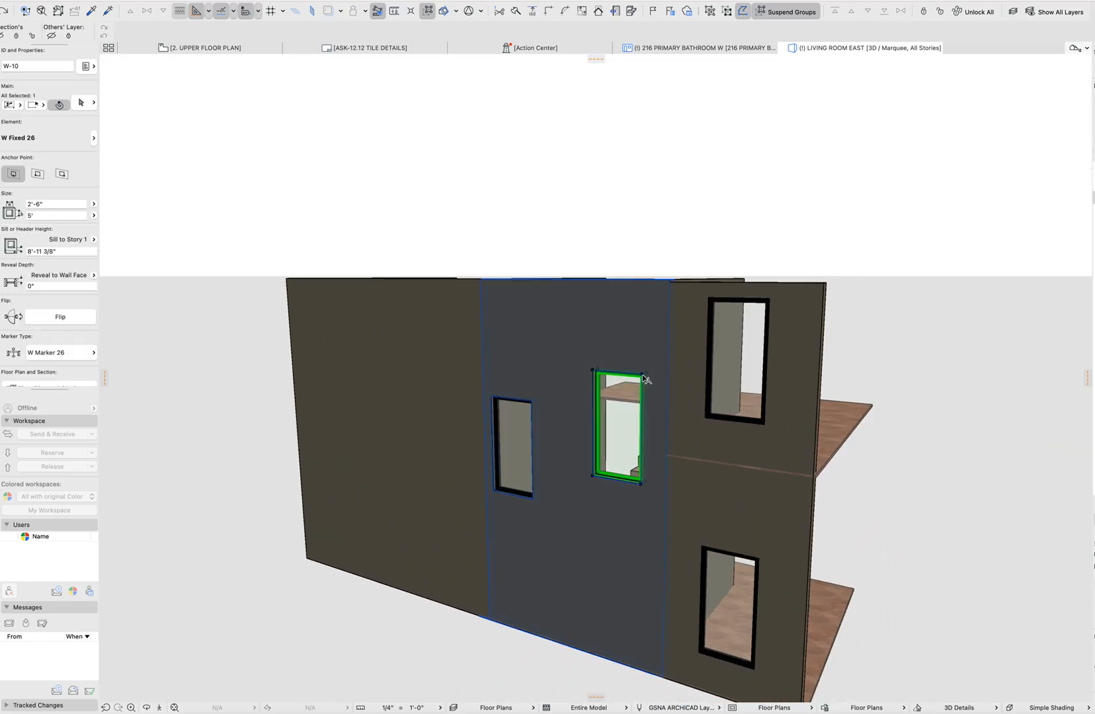
left_click(642, 377)
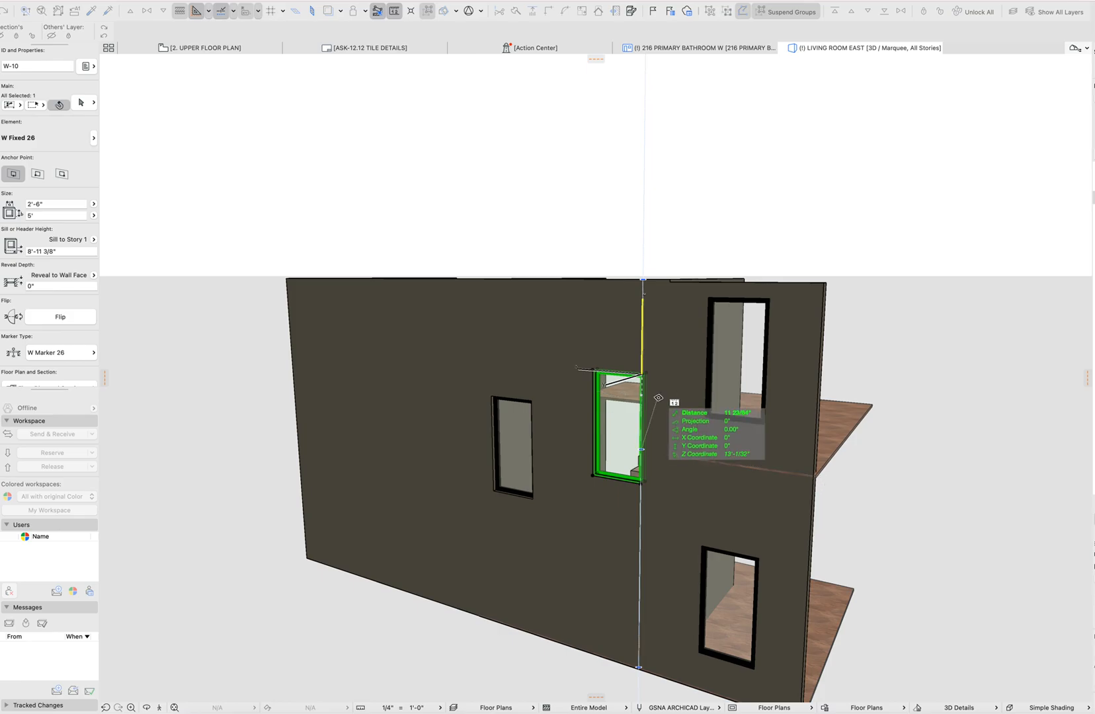
key("Escape")
key("Escape")
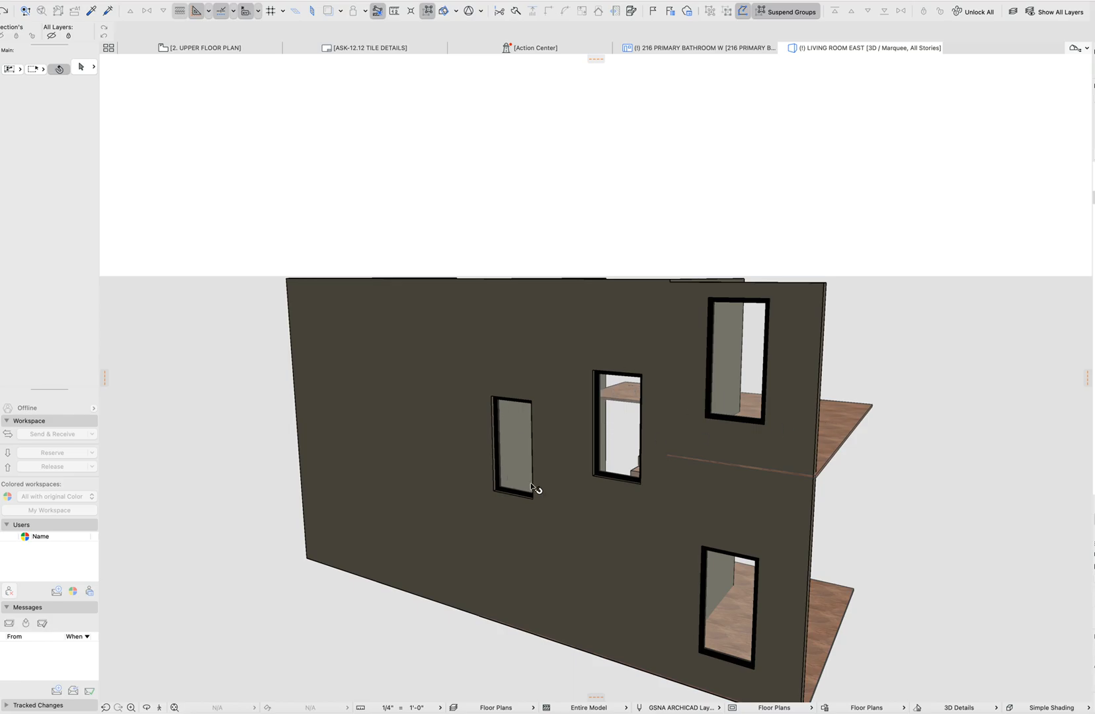
- For the upper floor plan, set the floor plan cut plane height to 3' and the range to show down to 1 story below
key("F2")
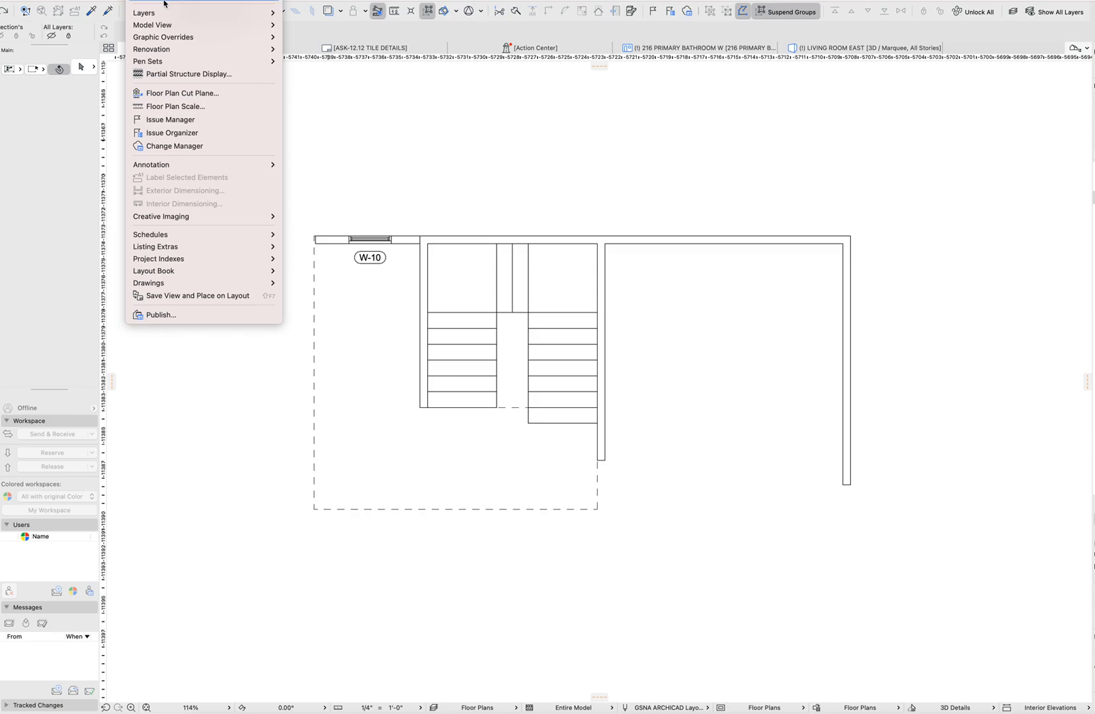
left_click(204, 92)
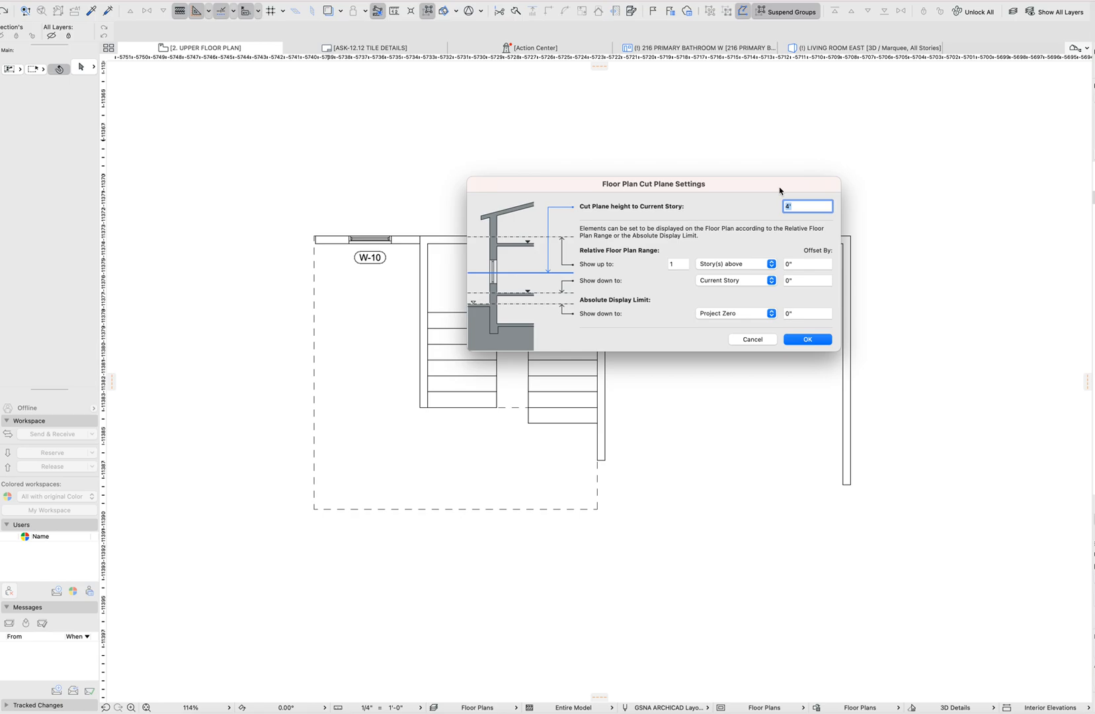
type("3")
key("Tab")
left_click(721, 283)
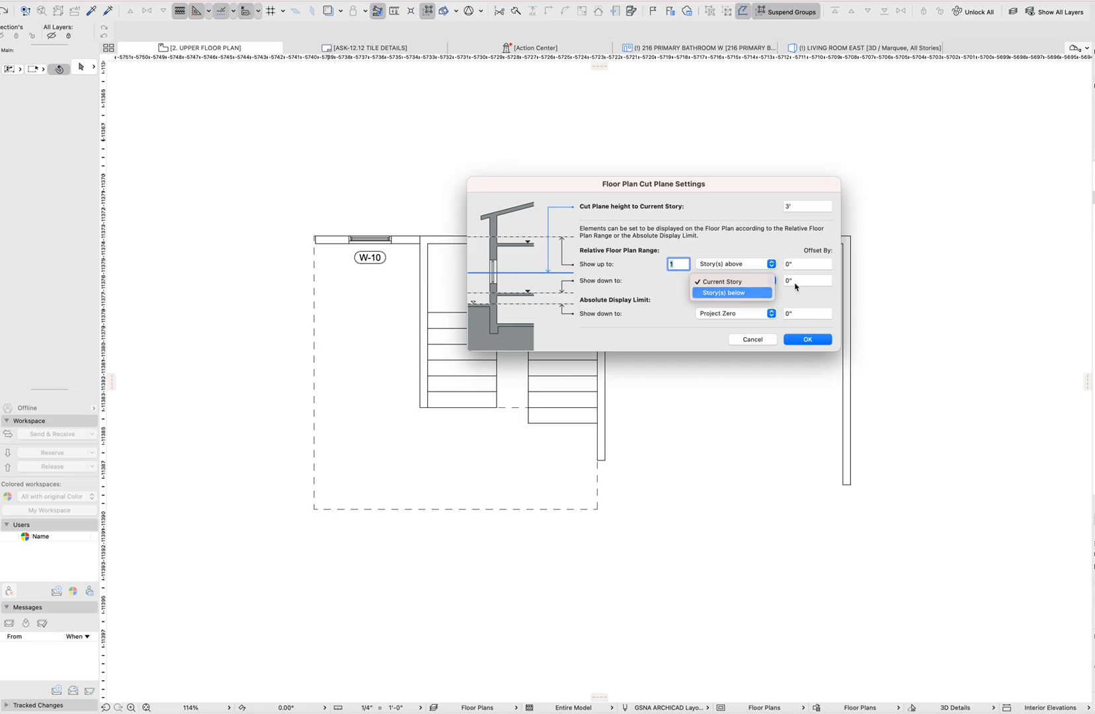
key("Return")
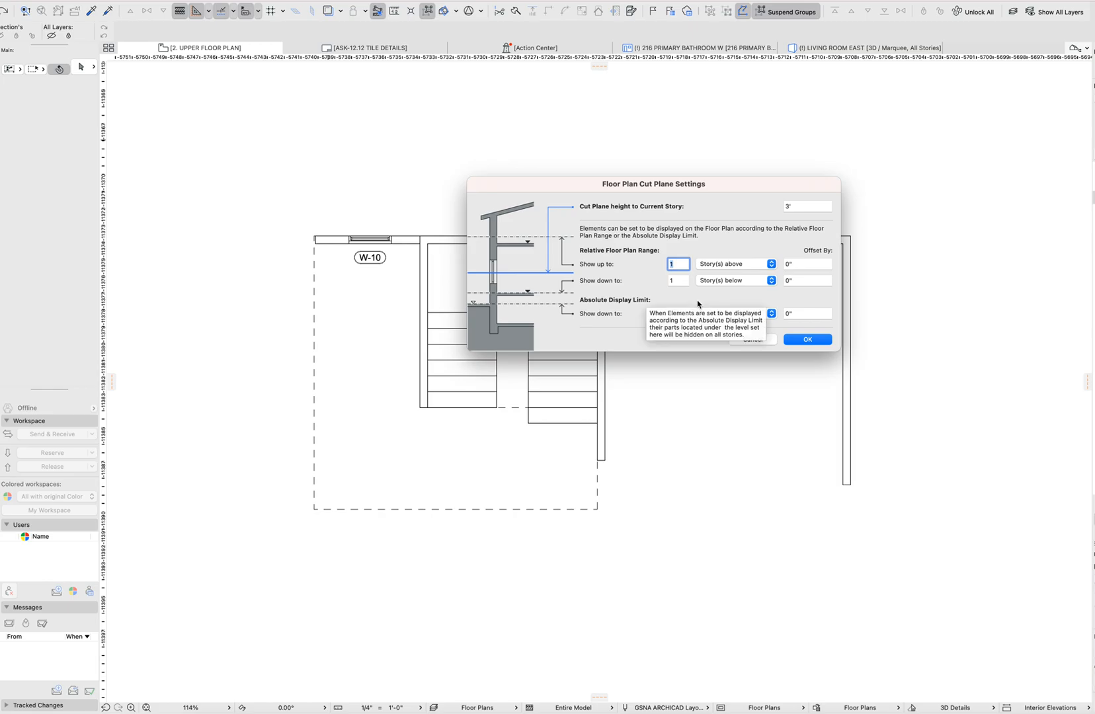
key("Return")
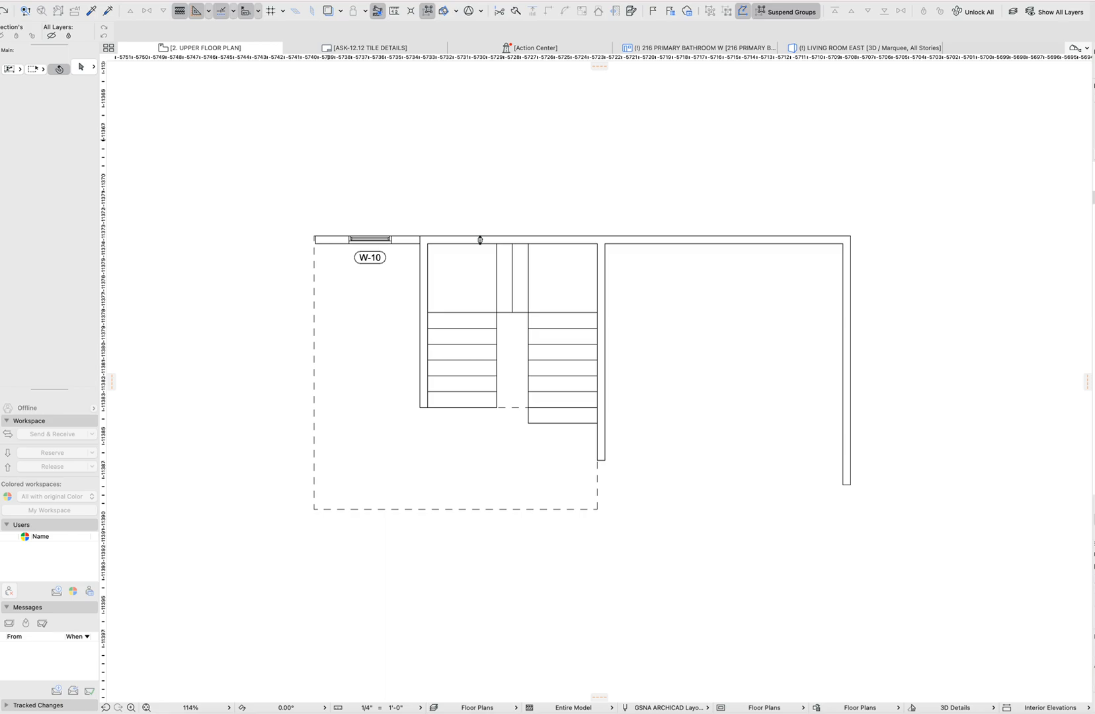
- Inspect the stair wall's W-10 window on the upper floor plan and review the wall's floor plan display settings
left_click(462, 221)
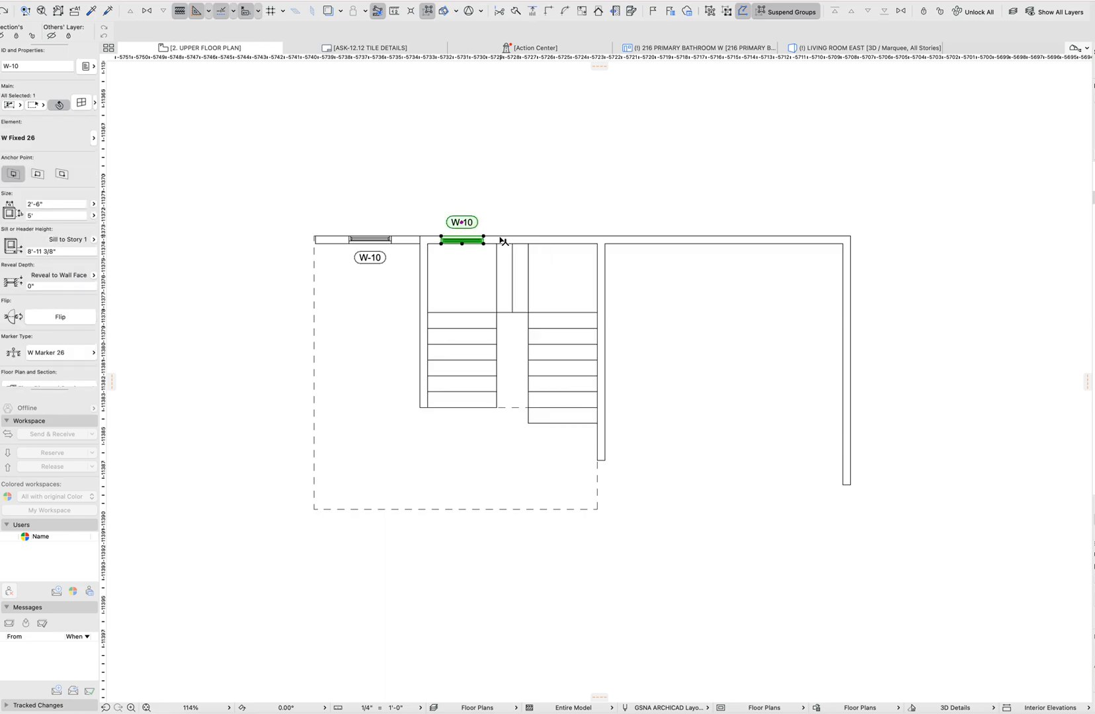
left_click(495, 242)
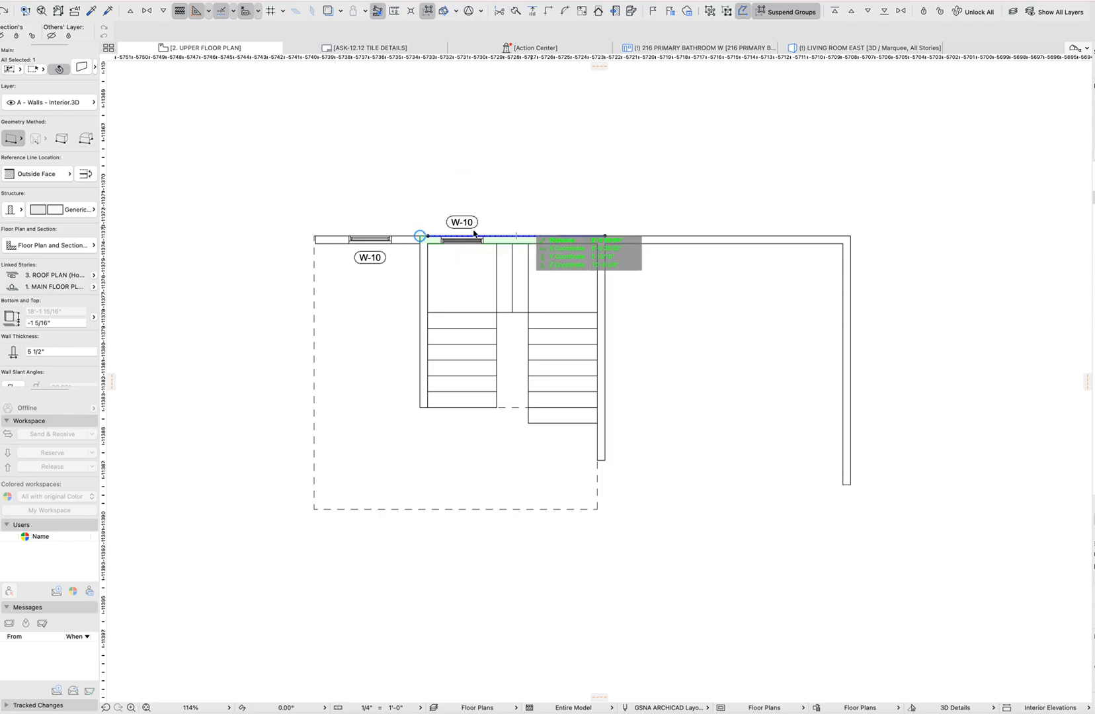
key("Escape")
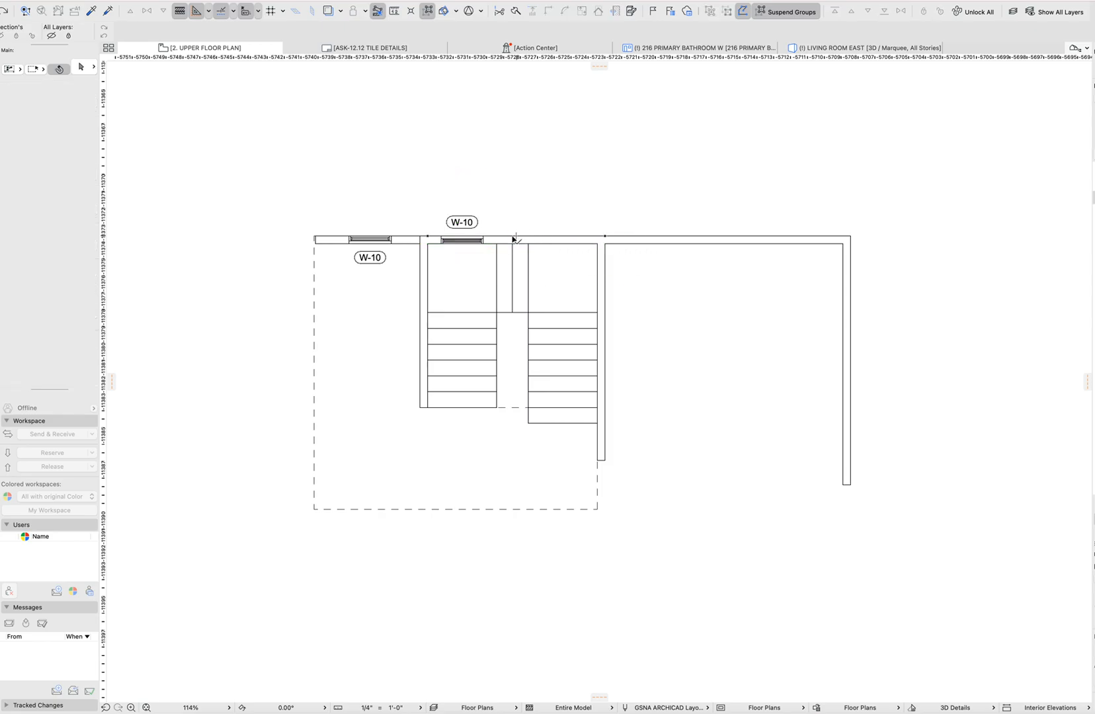
left_click(513, 239)
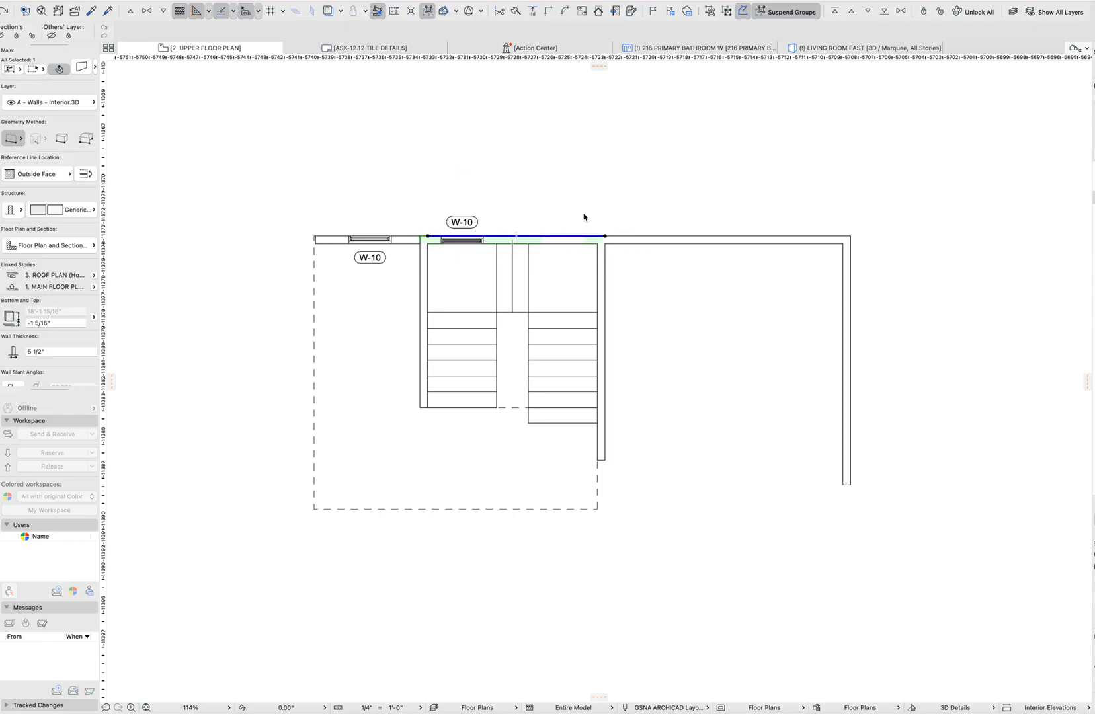
key("super+t")
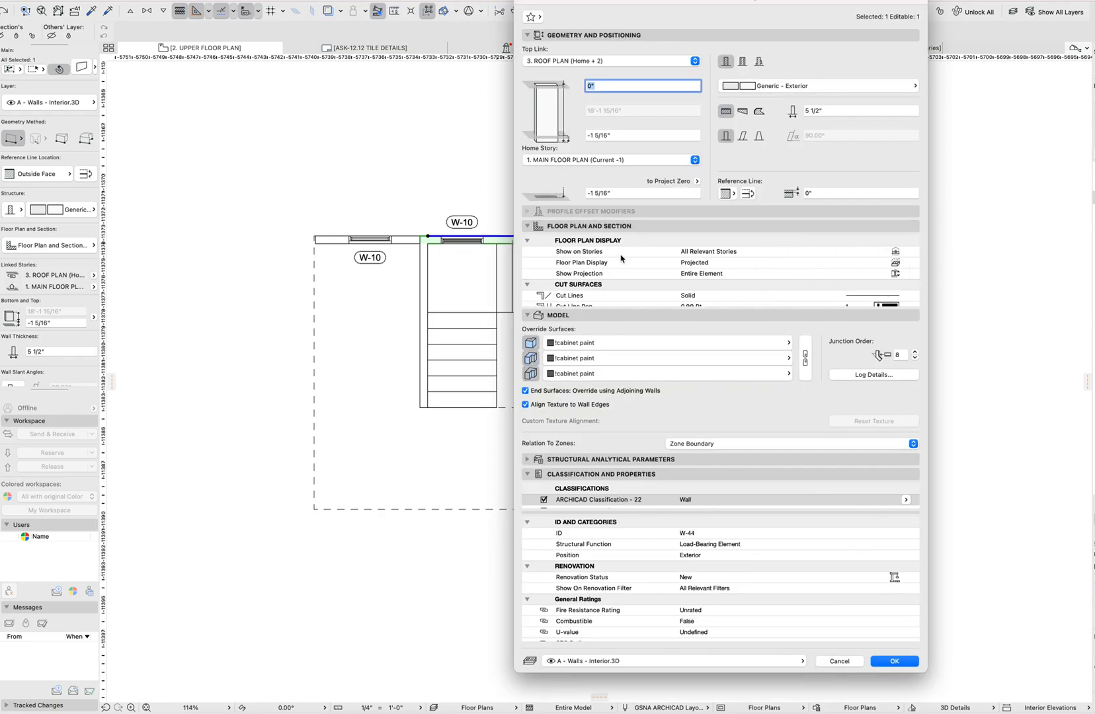
key("Escape")
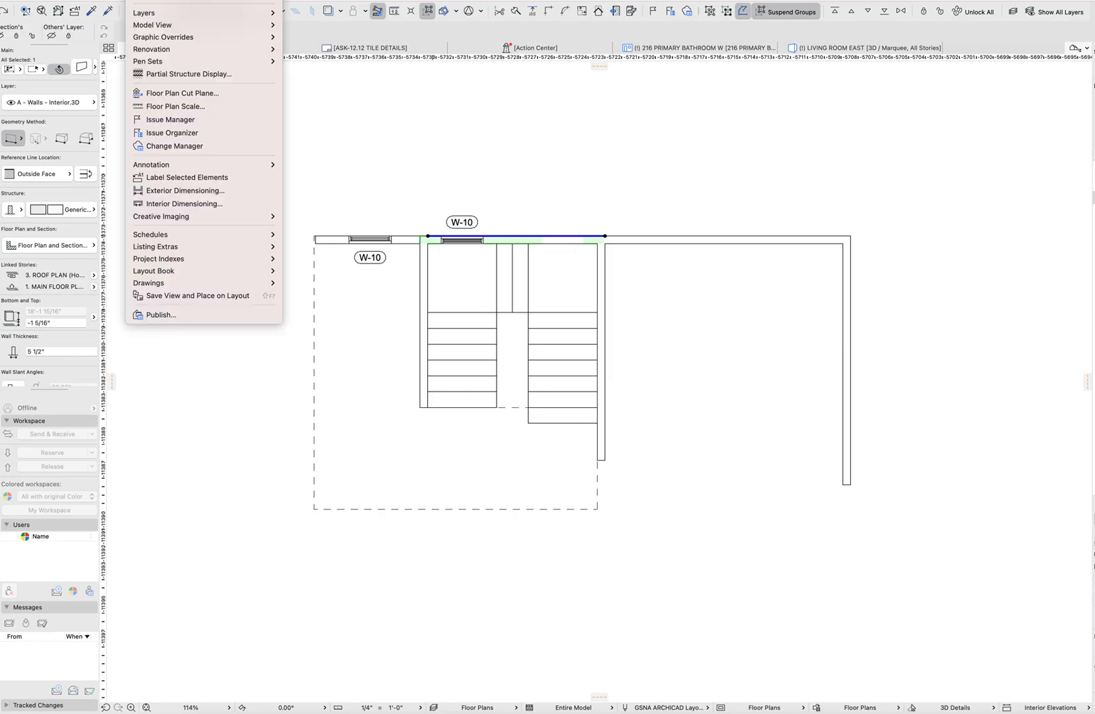
key("Escape")
key("Escape")
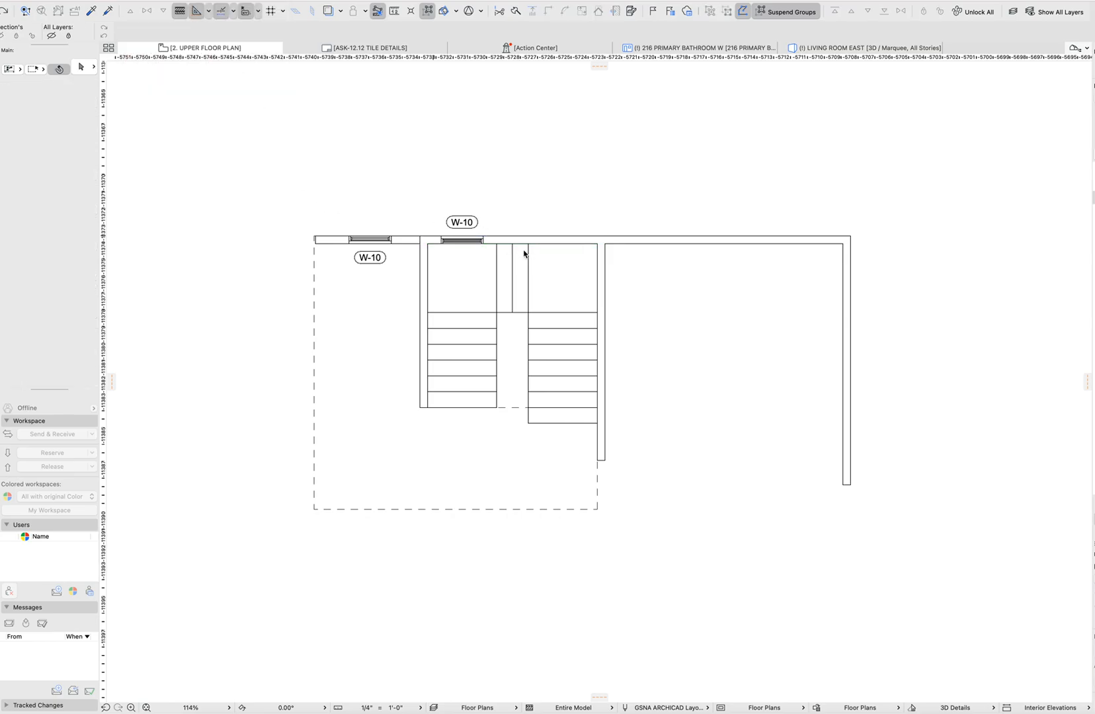
- For the main floor plan, set the floor plan cut plane height to 7'-6"
key("super+Down")
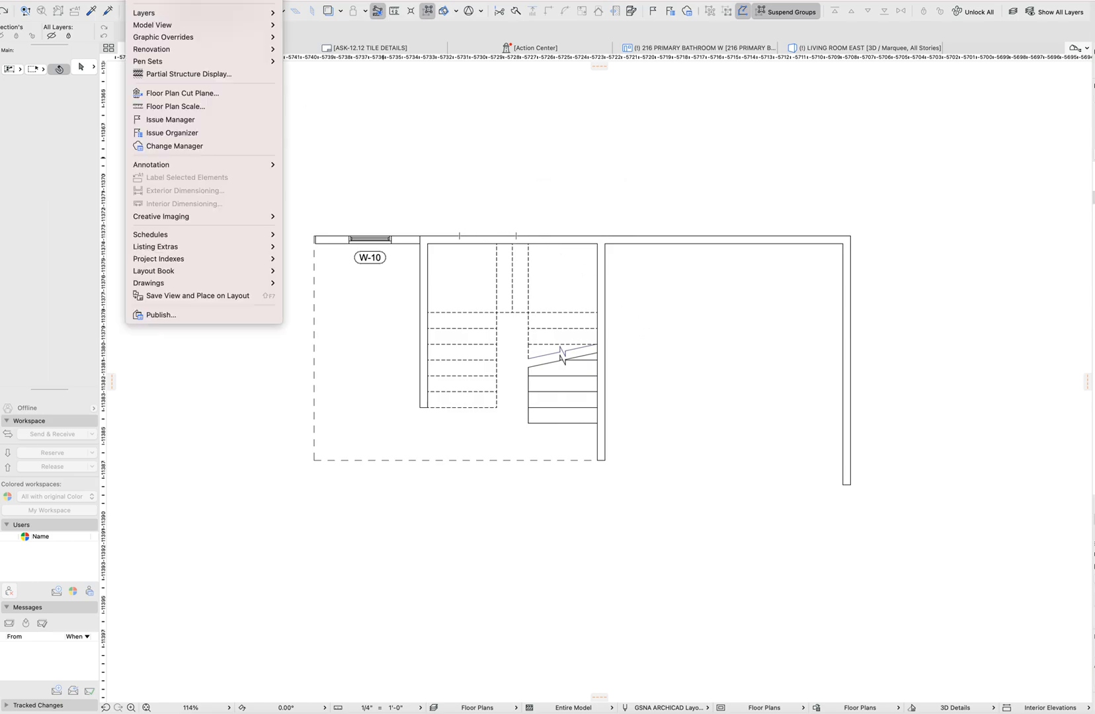
left_click(188, 94)
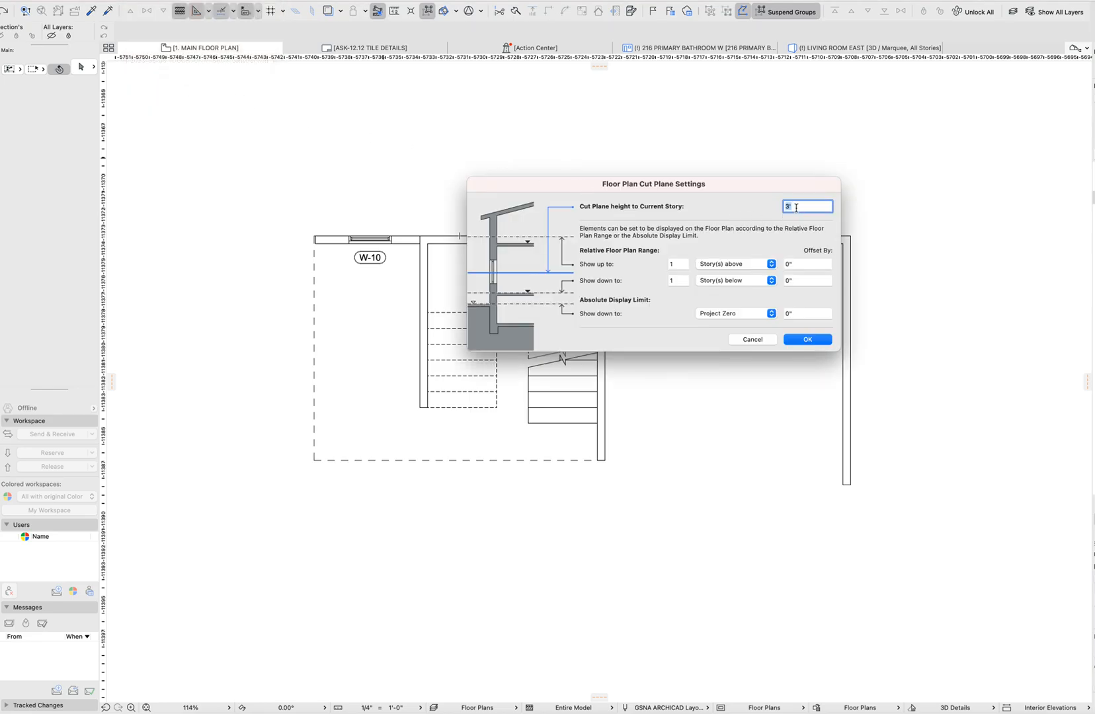
type("7'-6")
key("Tab")
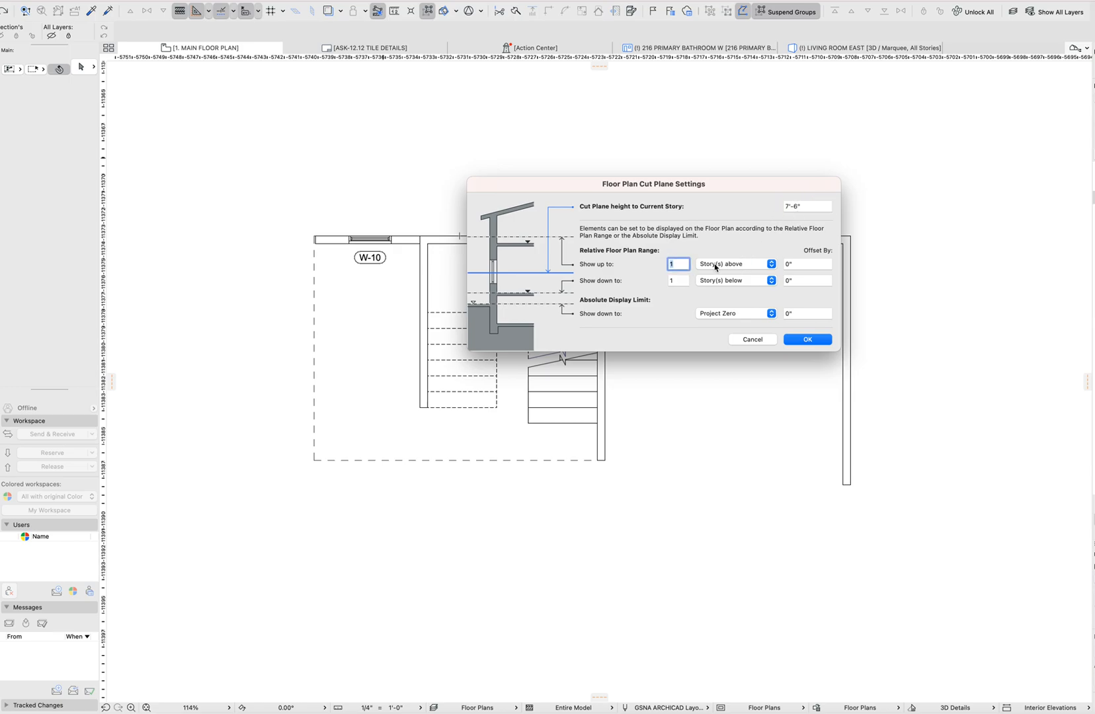
key("Return")
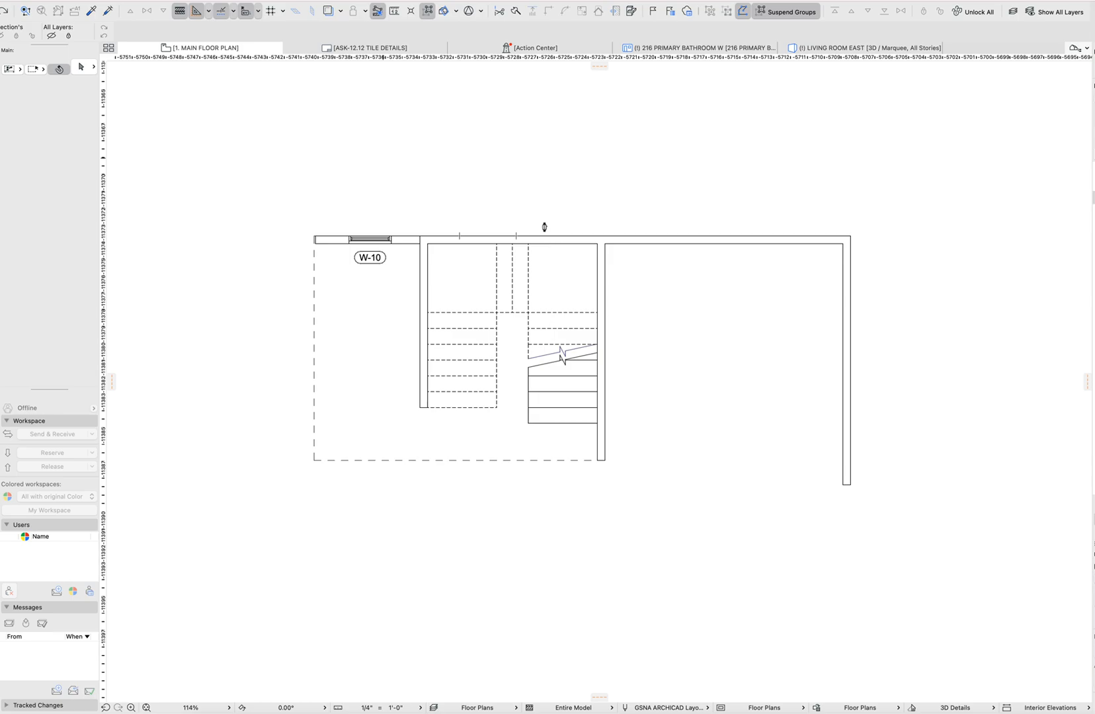
- Inspect the W-10 window near the far end of the stair wall on the main floor plan and check its sill height
left_click(564, 240)
left_click(566, 239)
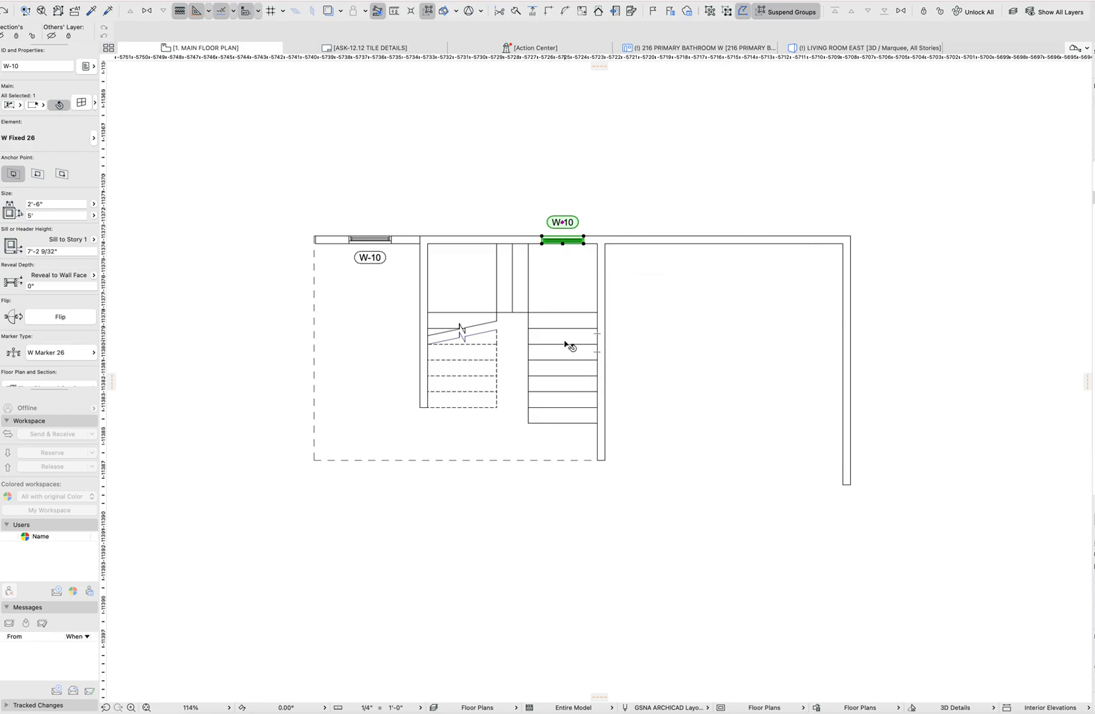
key("Escape")
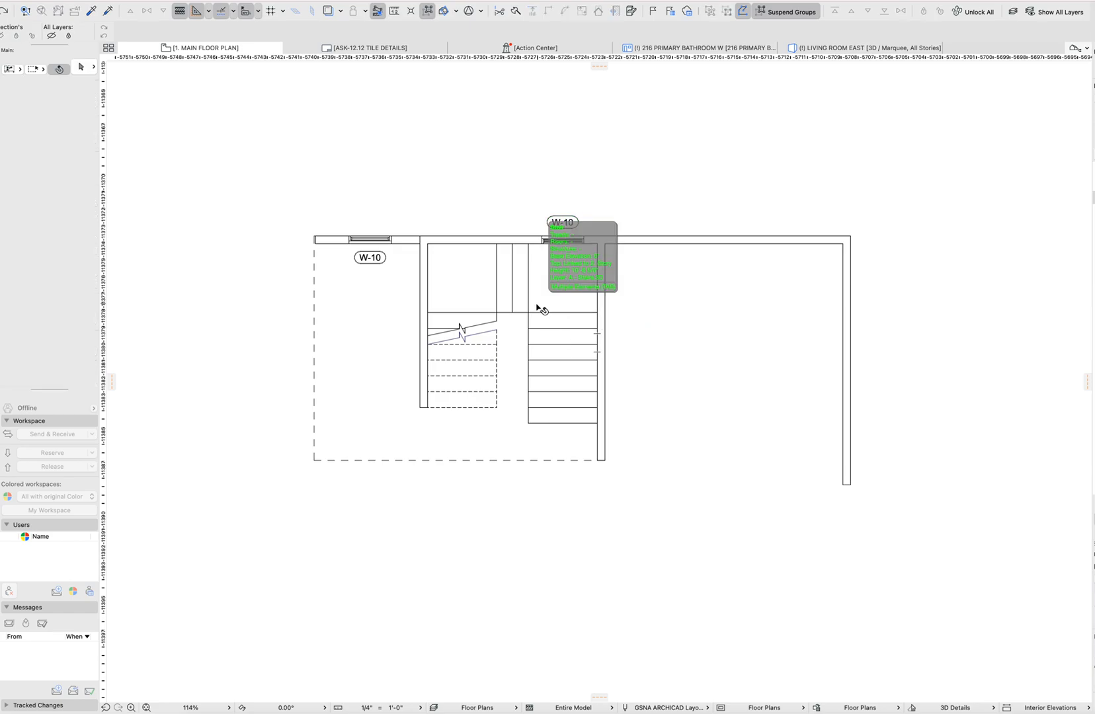
- In 3D, measure vertically from the main floor slab to the bottom of the higher stair wall window
key("F3")
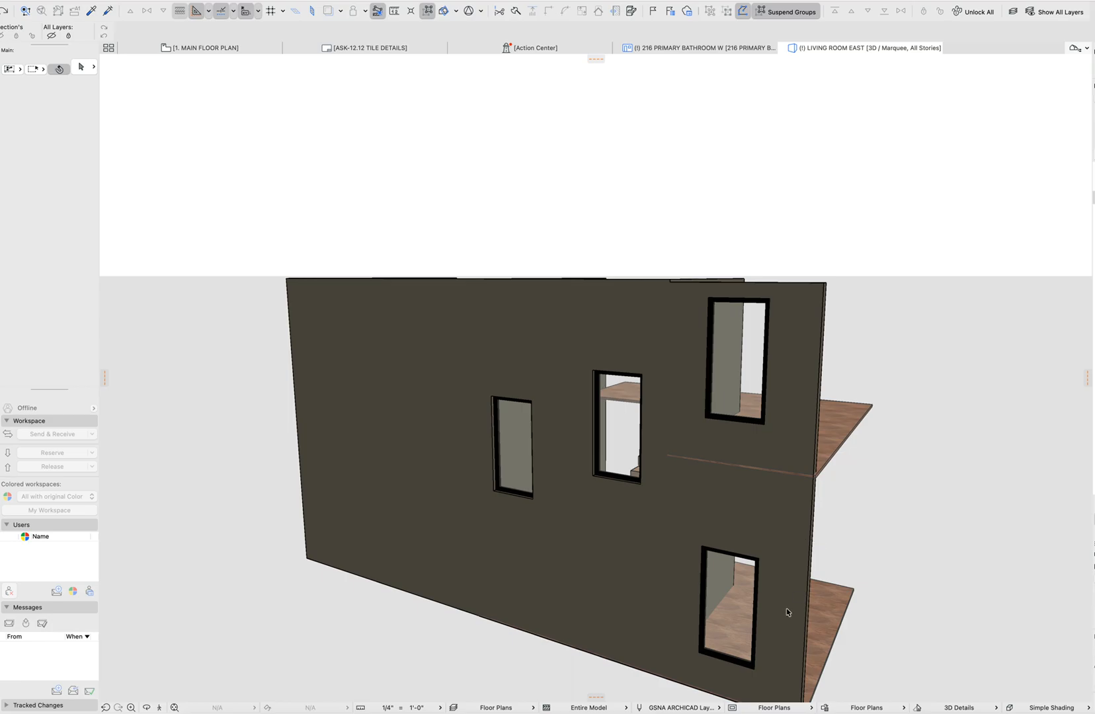
middle_click_drag(786, 607, 762, 493)
key("m")
left_click(838, 529)
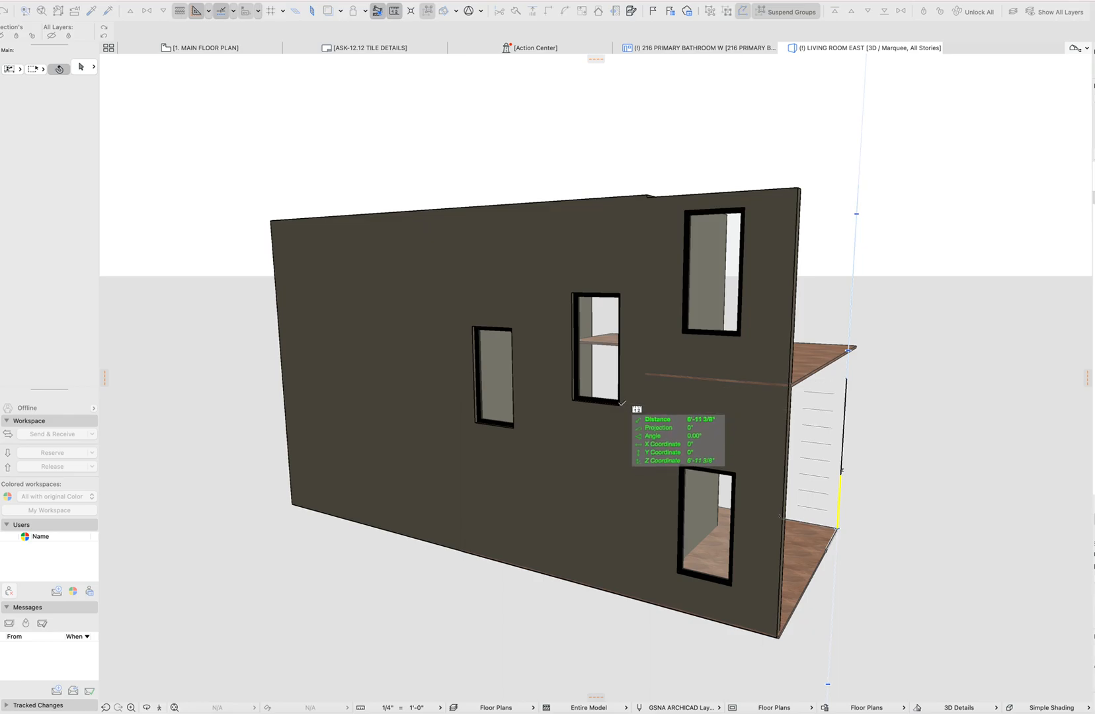
key("Escape")
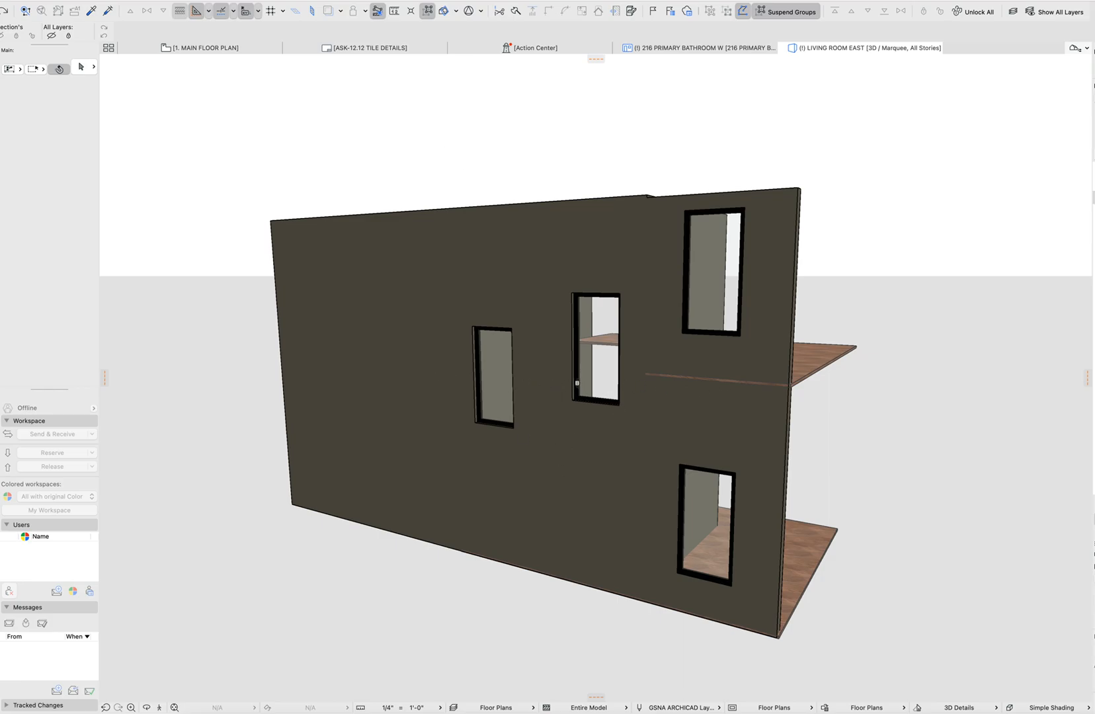
- Return to the main floor plan and set its floor plan cut plane height to 9.25
key("F2")
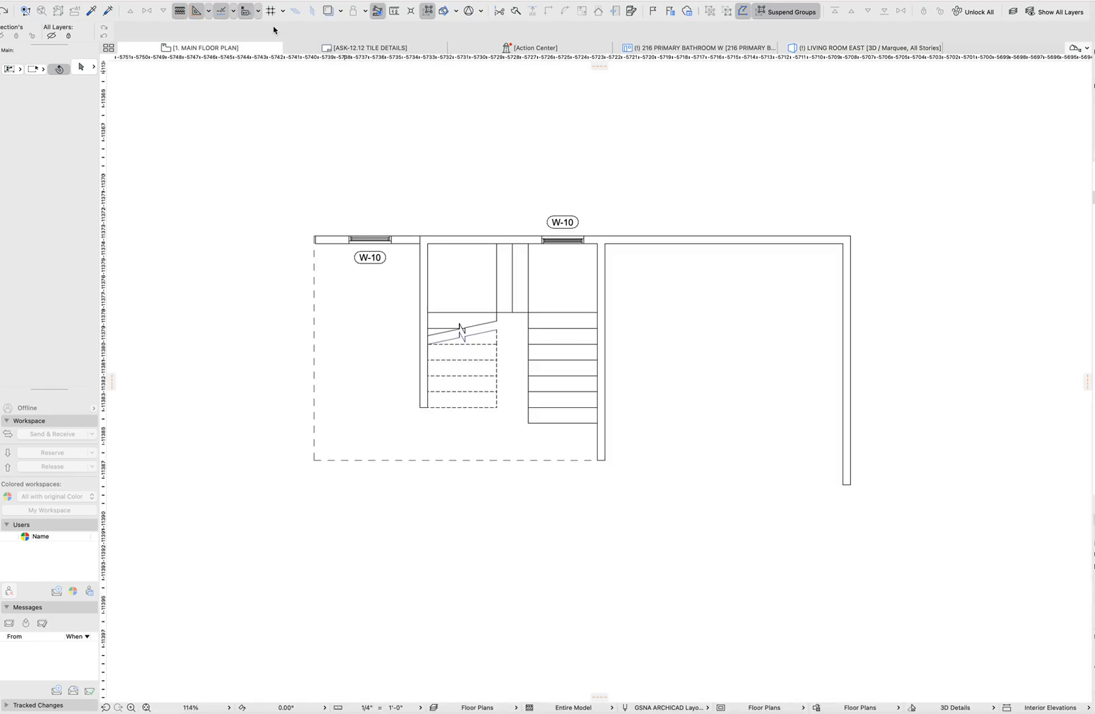
left_click(152, 1)
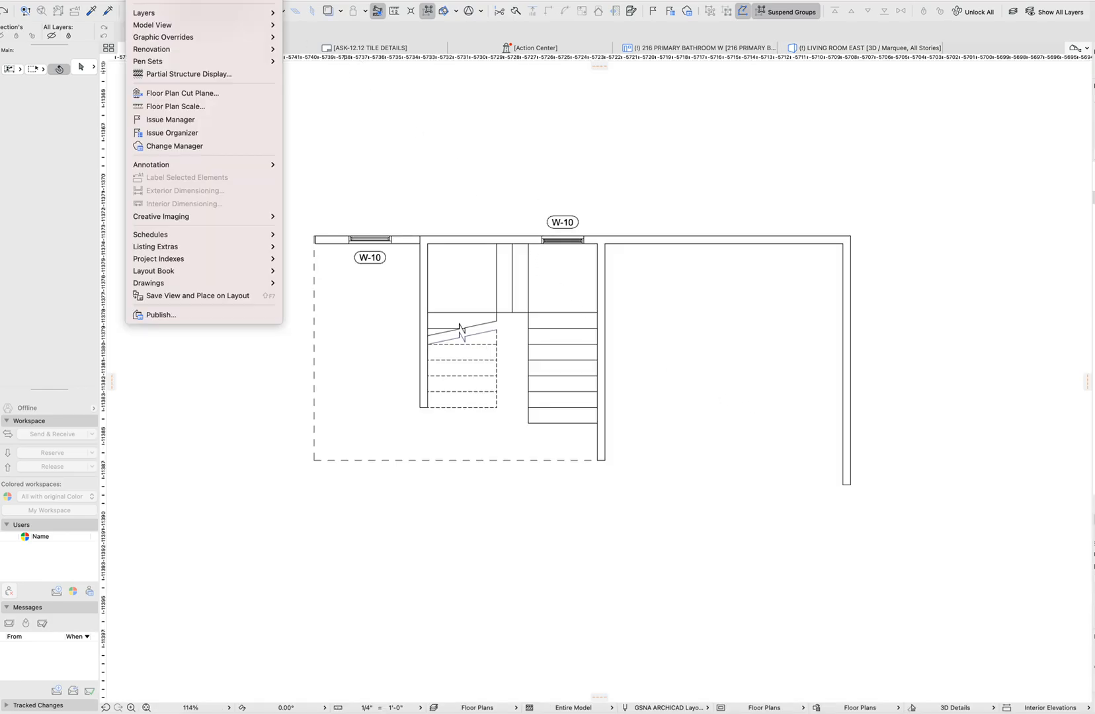
left_click(185, 93)
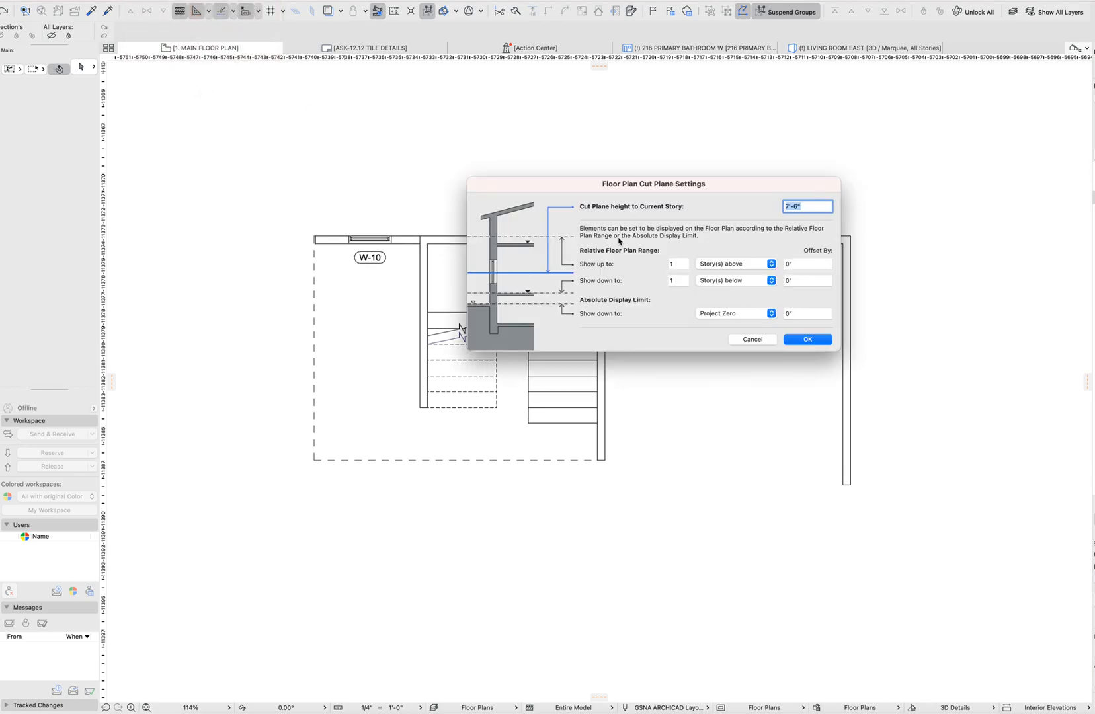
type("9.25")
key("Return")
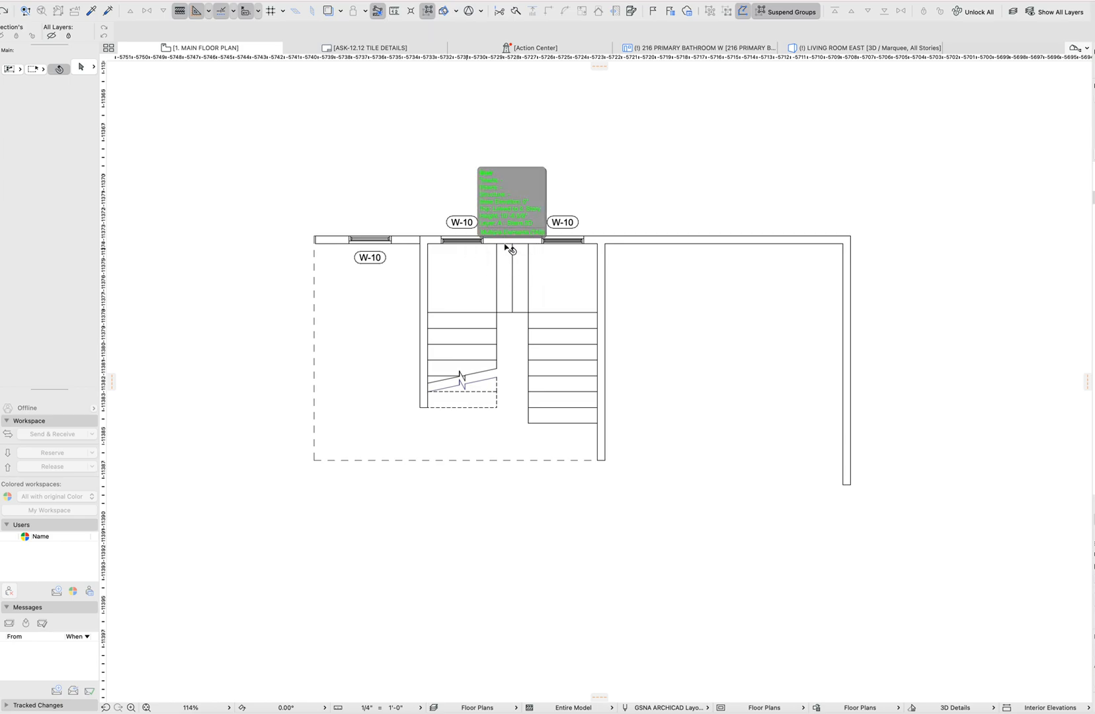
- Review the main-floor extension wall's Floor Plan Display options without changing them, and move its W-10 window marker to the outer side of the wall
left_click(415, 242)
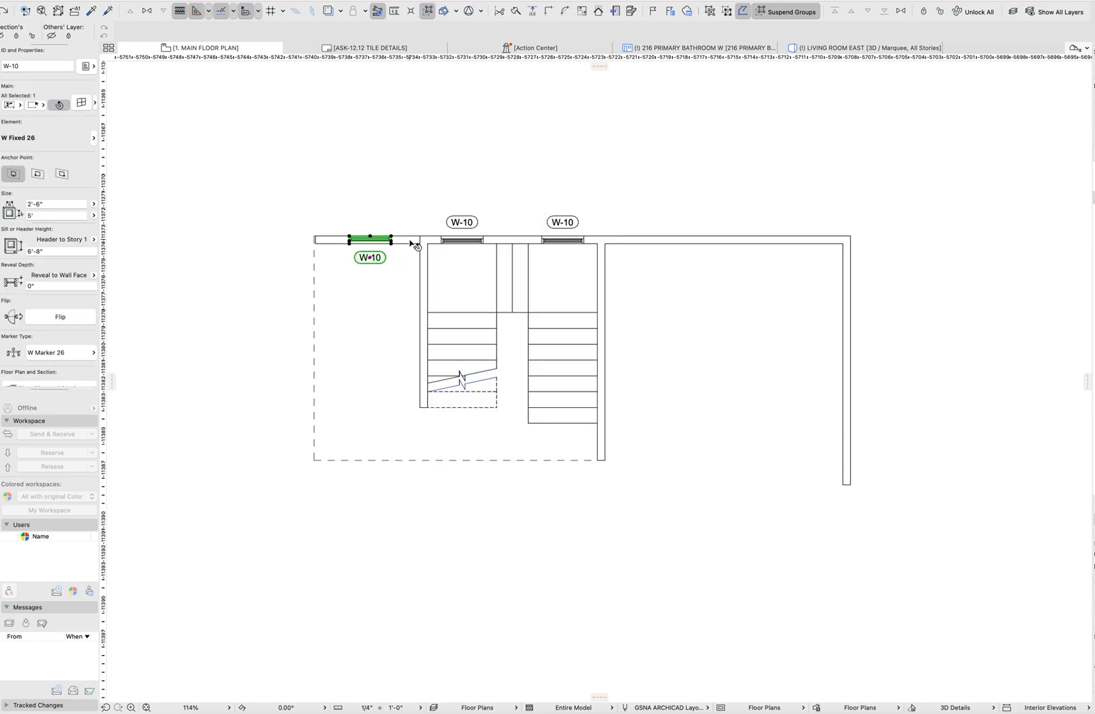
key("super+t")
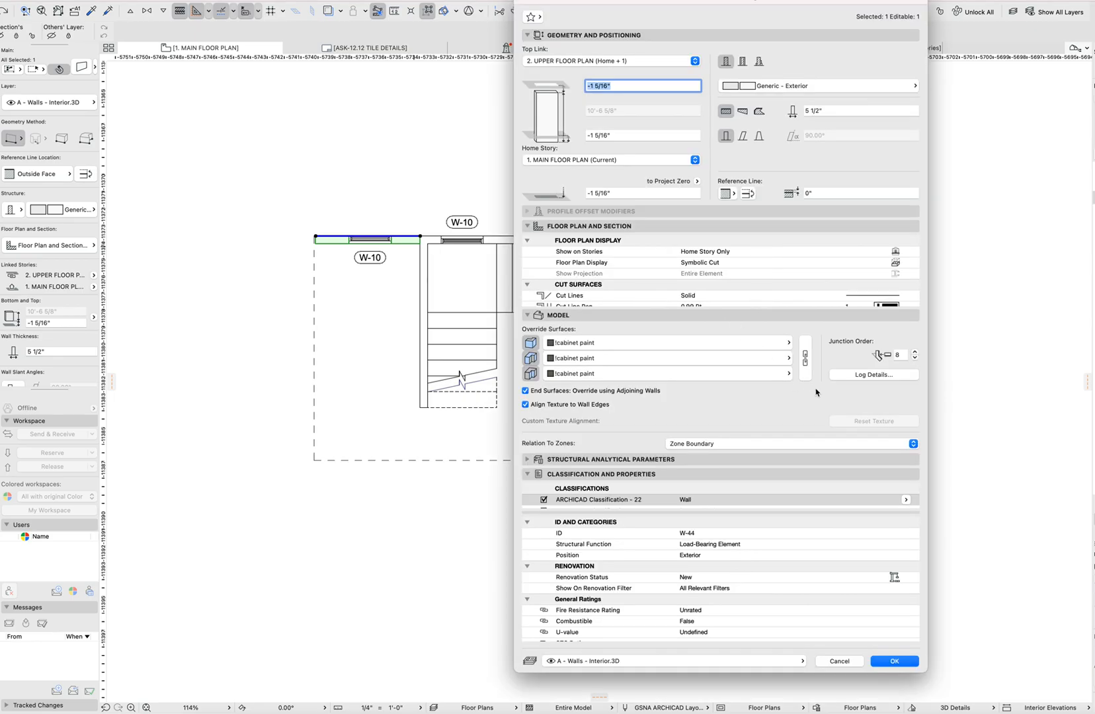
left_click(896, 264)
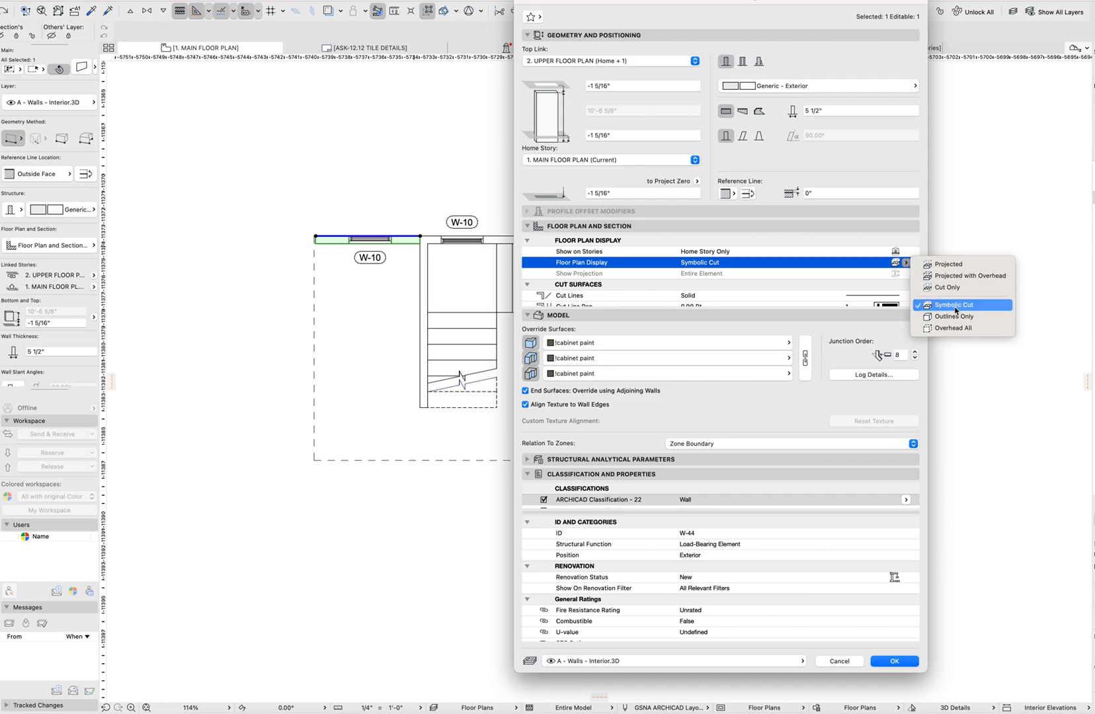
key("Escape")
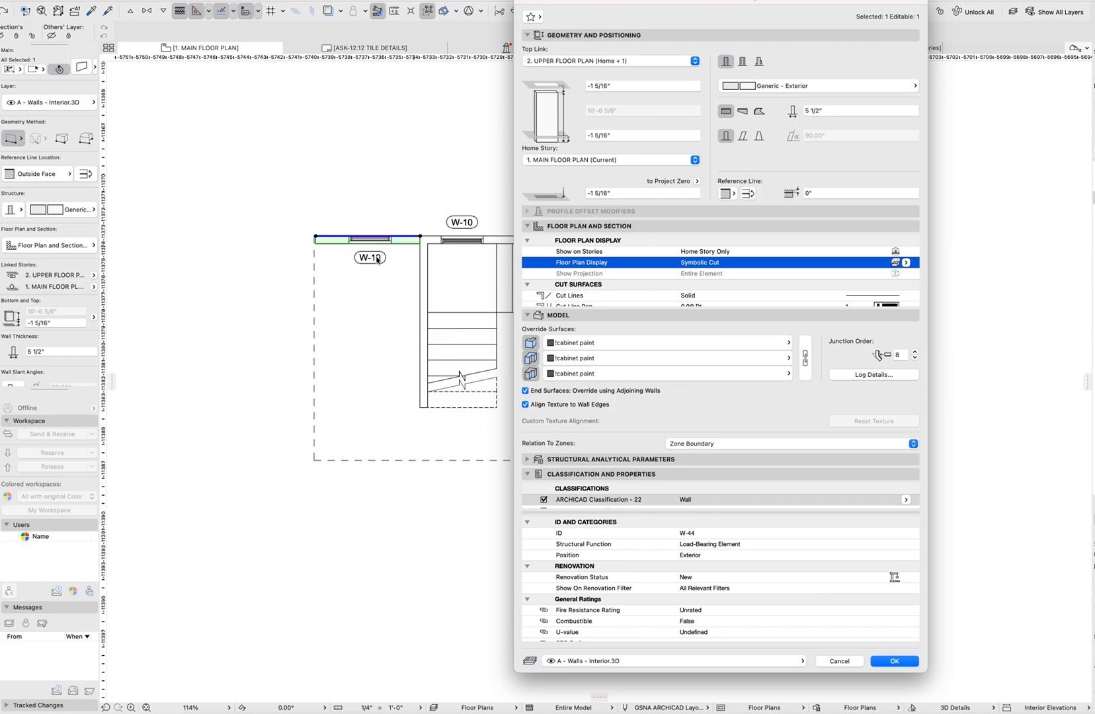
key("Escape")
left_click(380, 262)
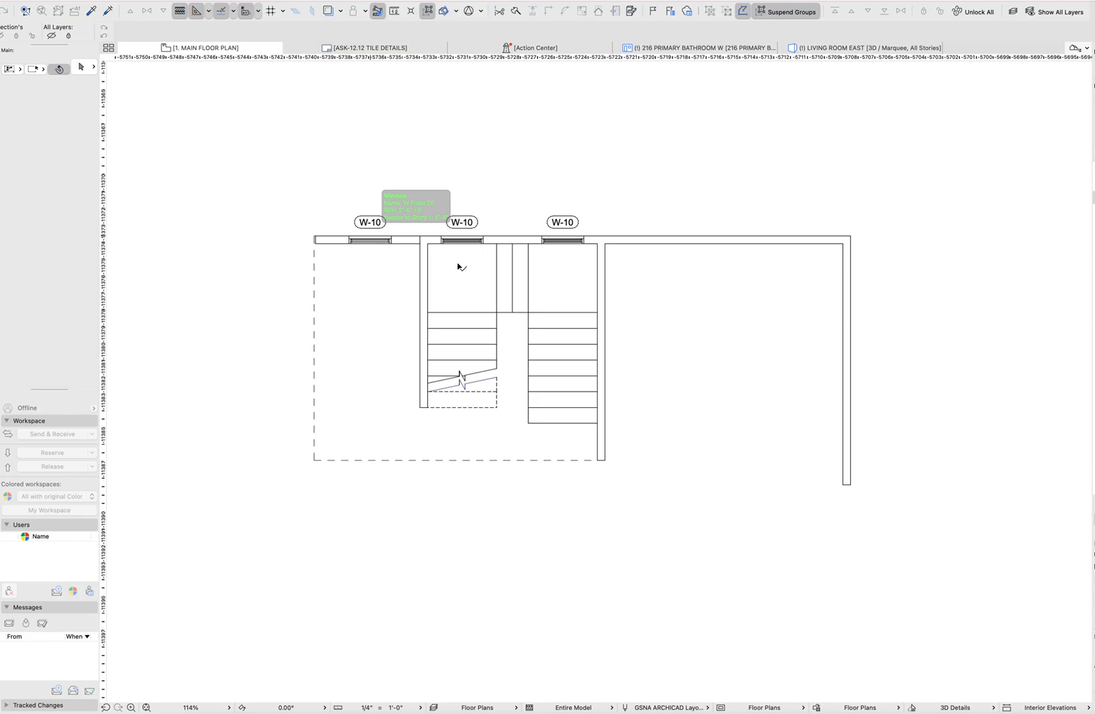
- In 3D, set the lower extension wall's Floor Plan Display to Projected
key("F3")
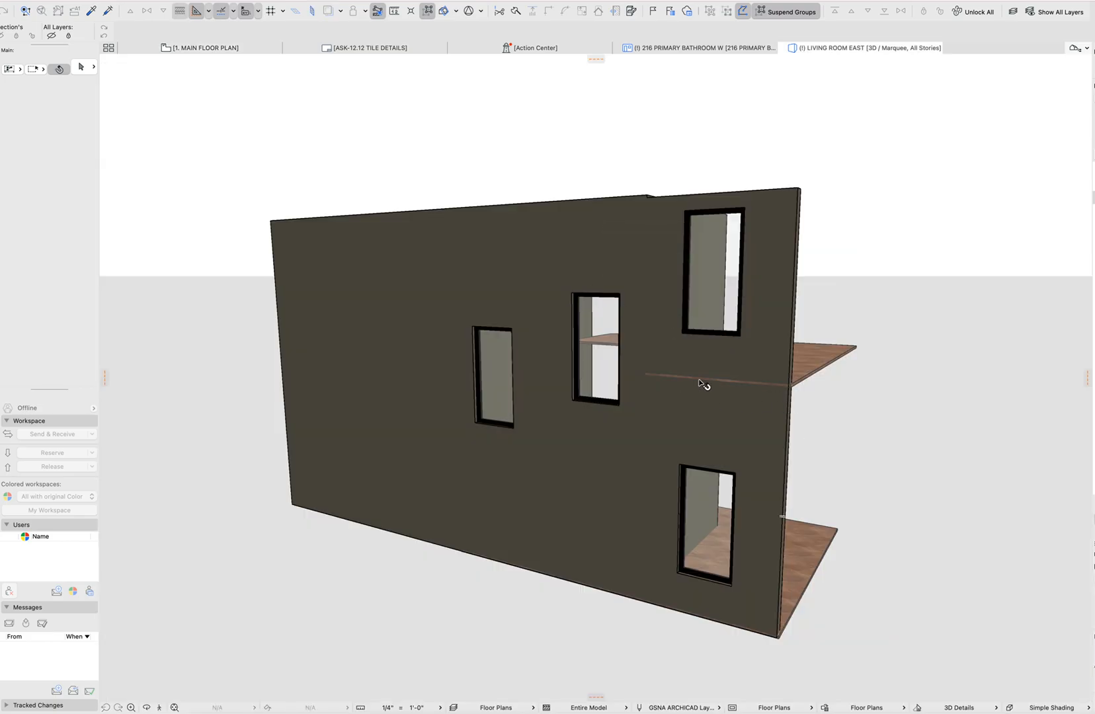
left_click(801, 387)
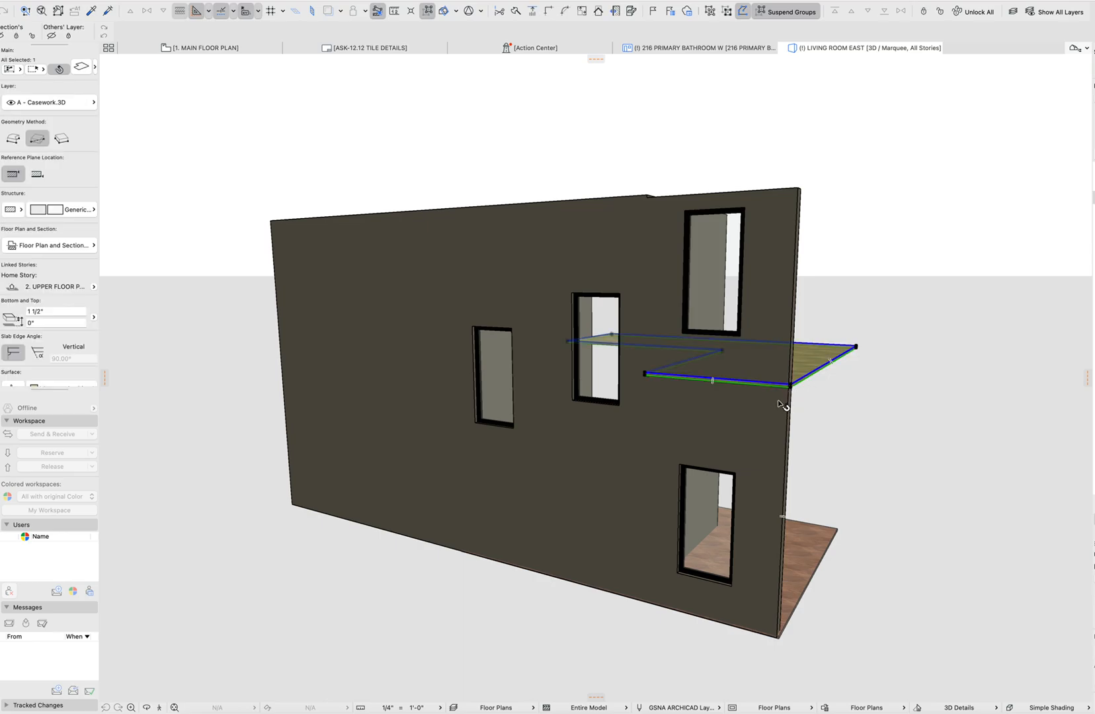
left_click(724, 506)
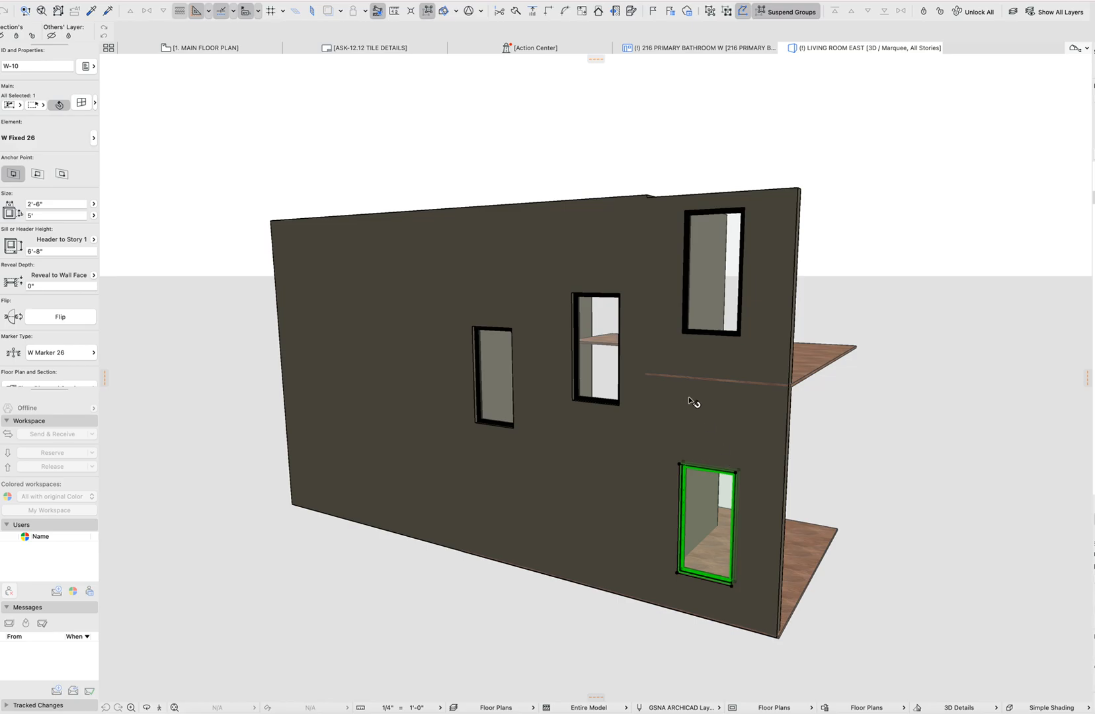
left_click(767, 463)
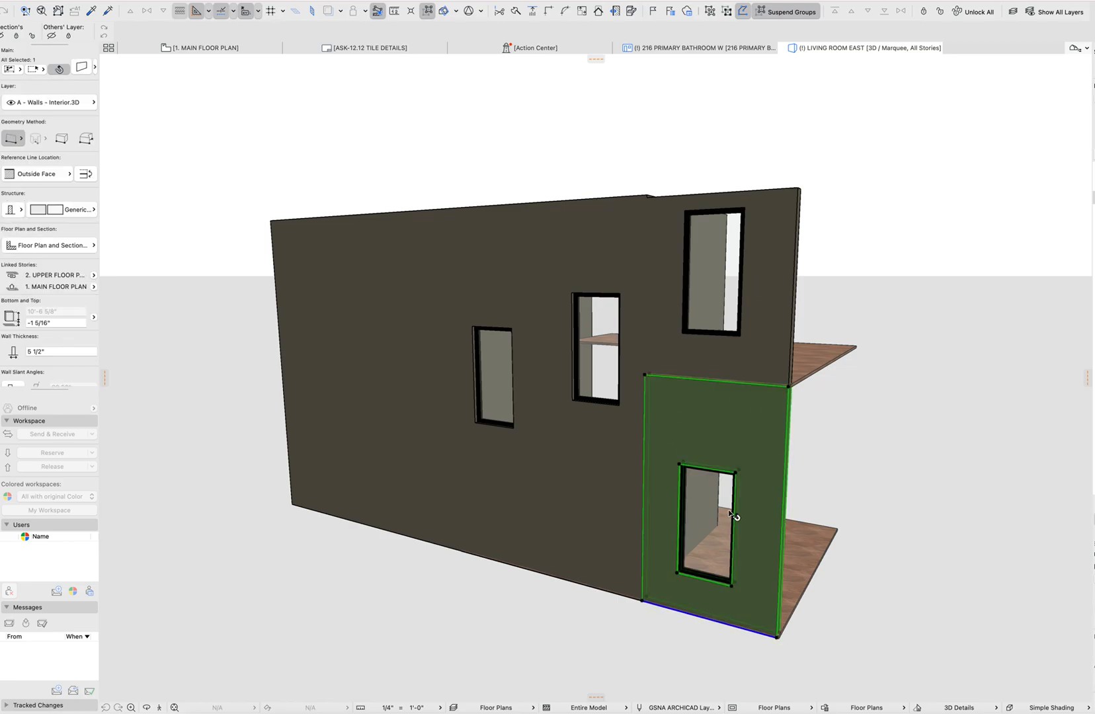
double_click(648, 449)
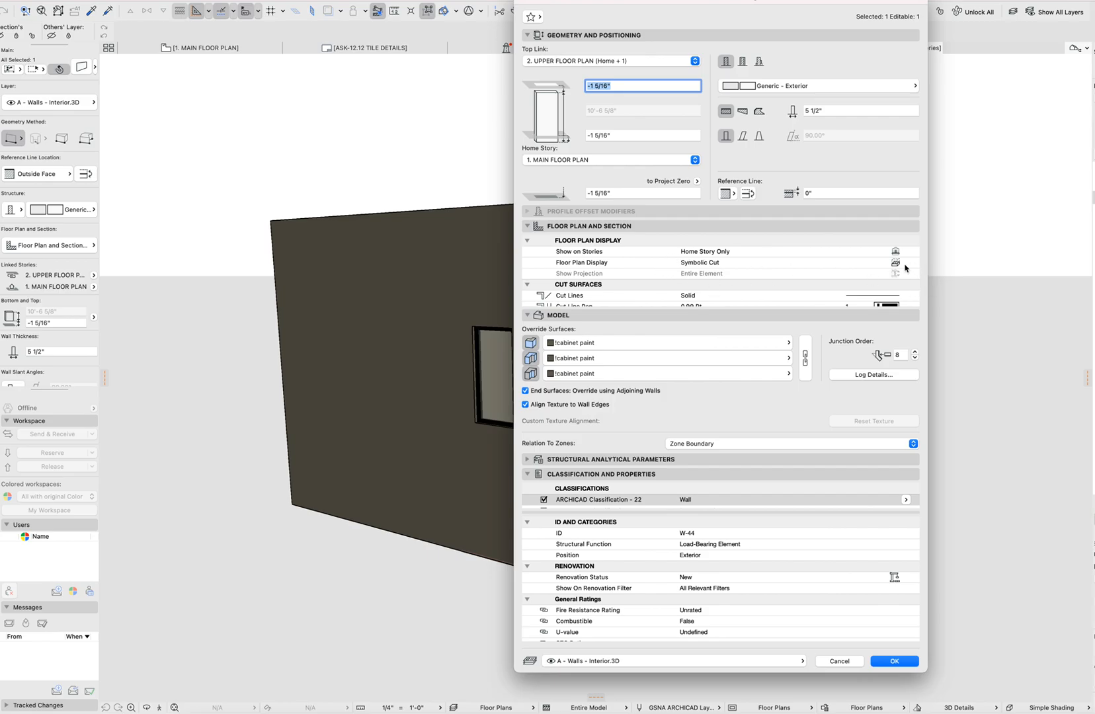
left_click(899, 264)
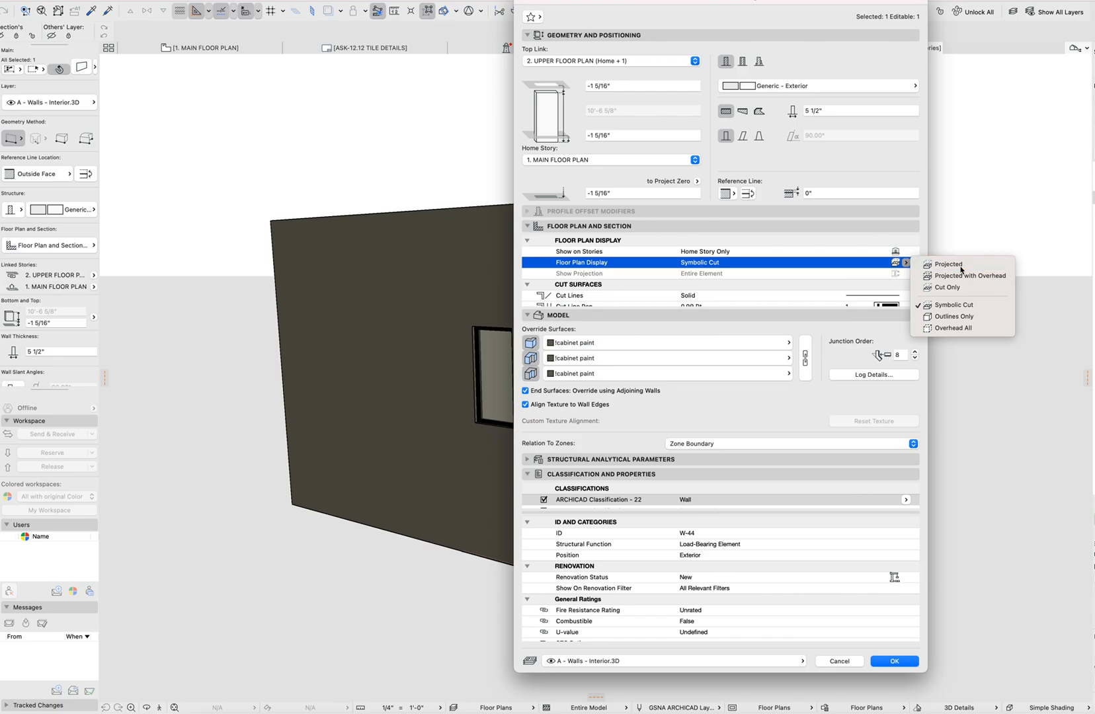
left_click(962, 277)
key("Return")
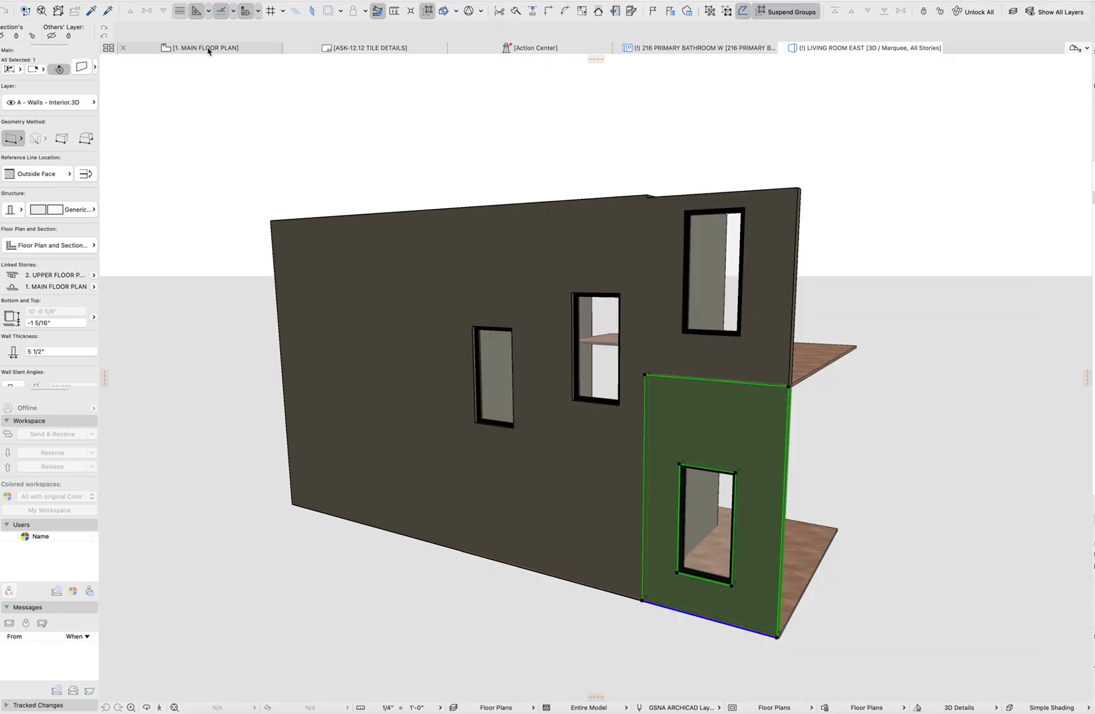
- Inspect the extension wall at its window position on the main floor plan and recheck the wall's floor plan display settings
left_click(206, 48)
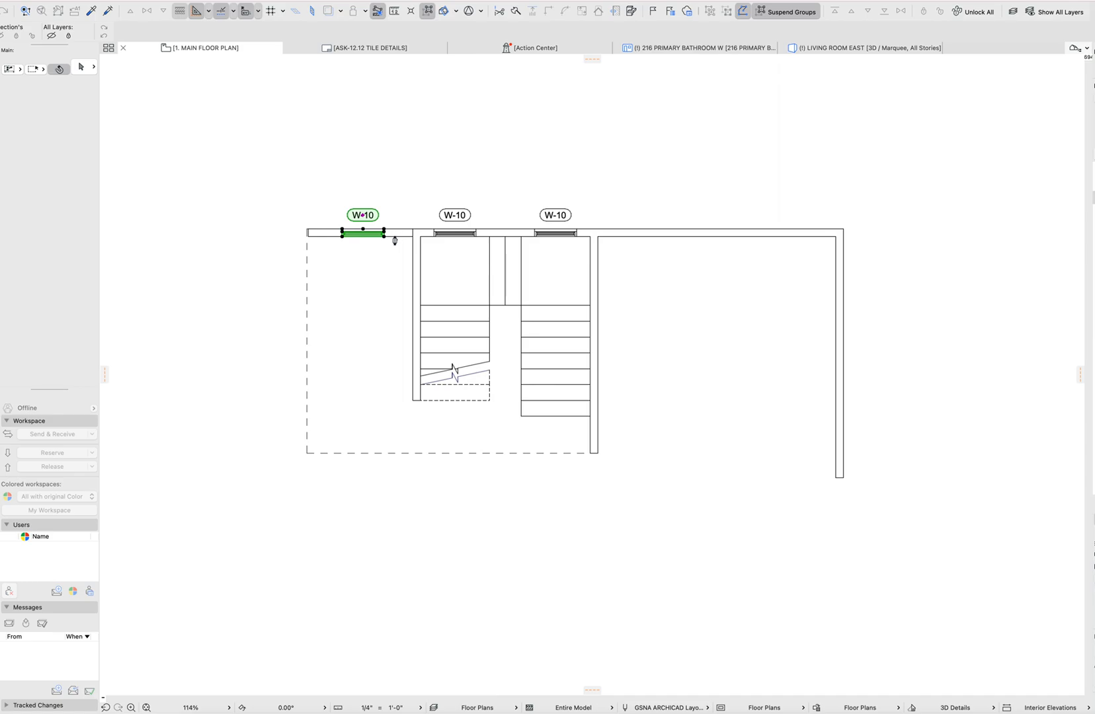
key("Delete")
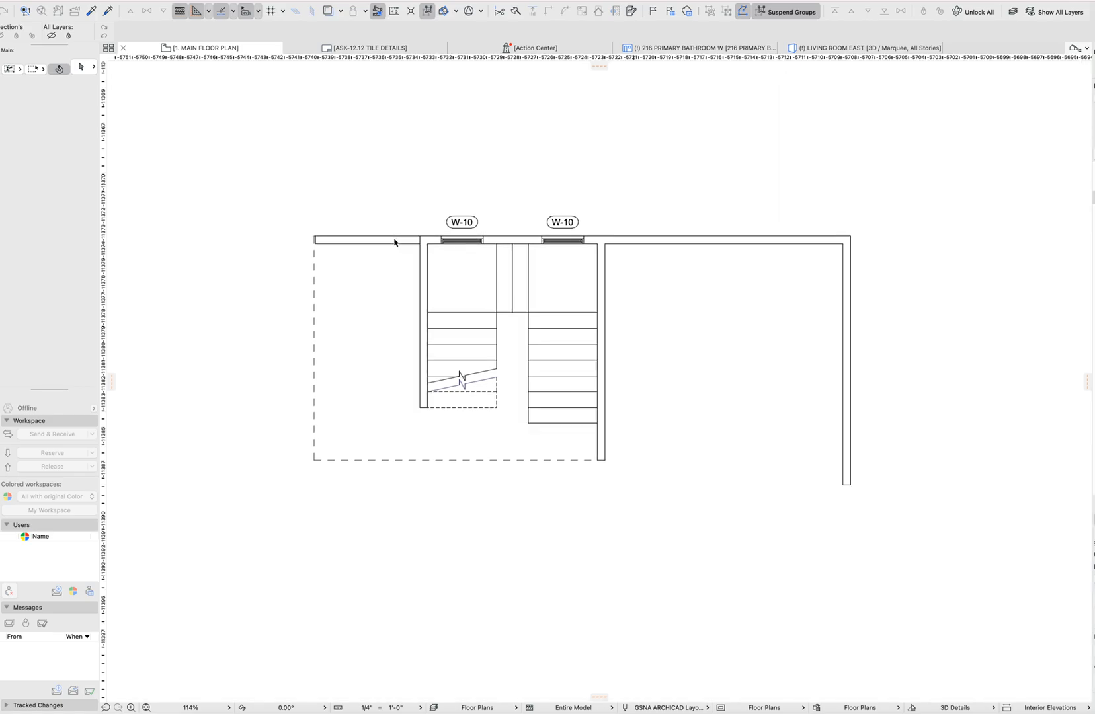
left_click(397, 241)
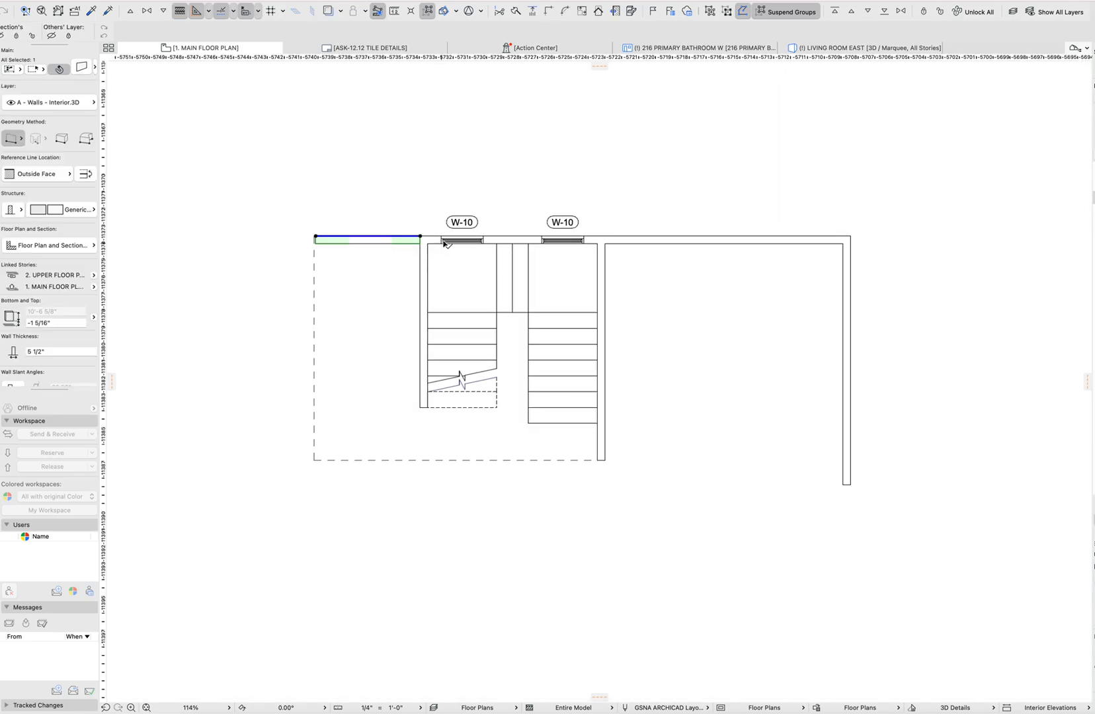
scroll(430, 231, "down", 1)
scroll(429, 231, "right", 1)
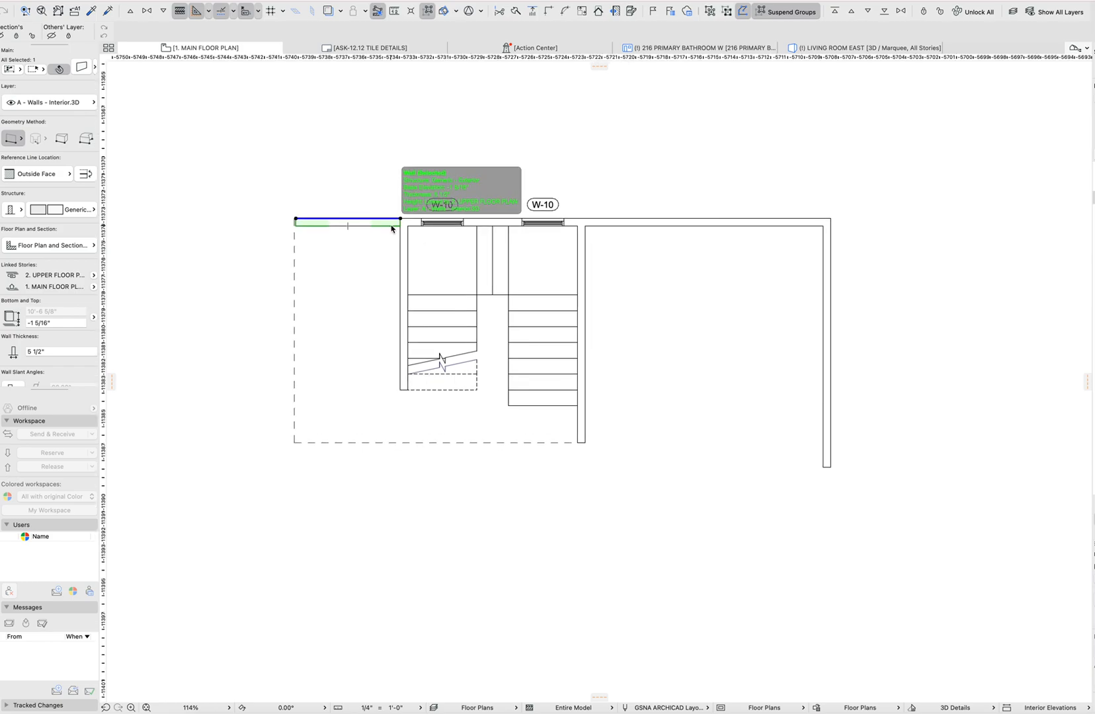
double_click(392, 229)
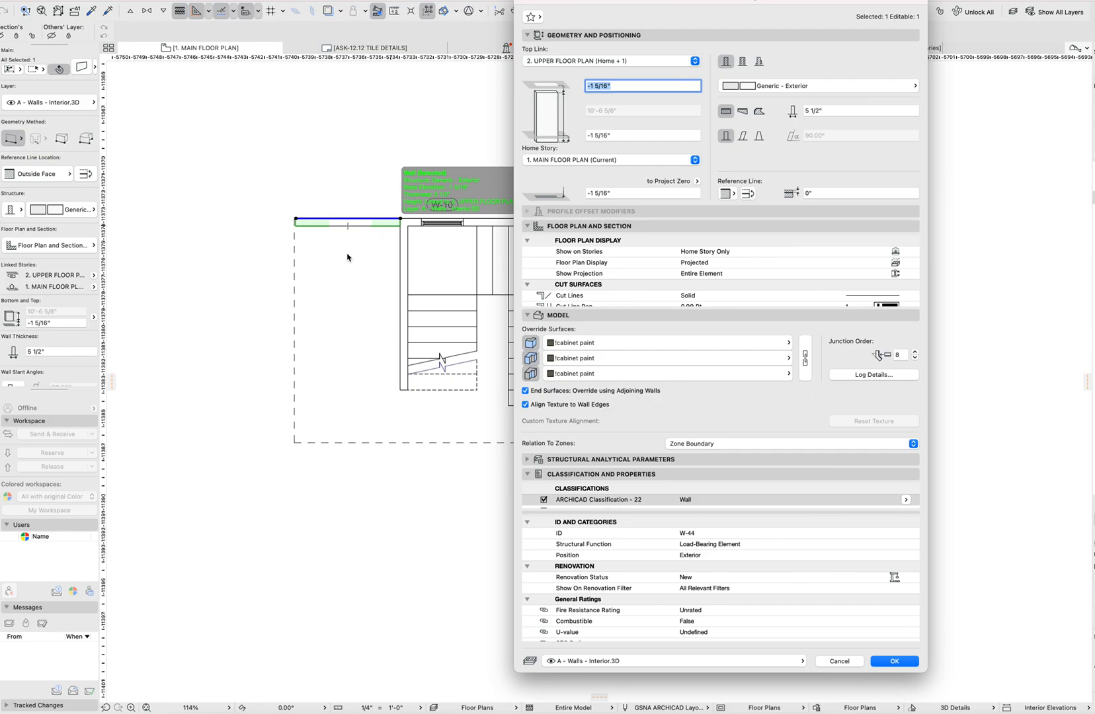
key("Escape")
- Compare the linked stories of the extension wall and the stair wall on the main floor plan
left_click(371, 250)
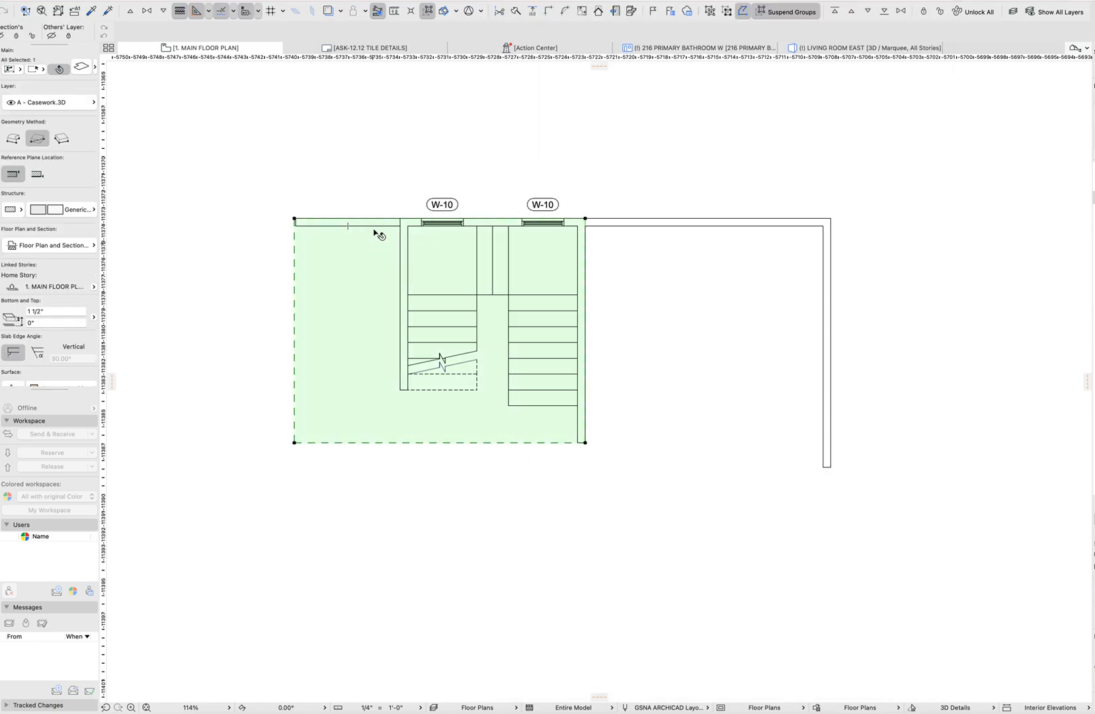
left_click(379, 220)
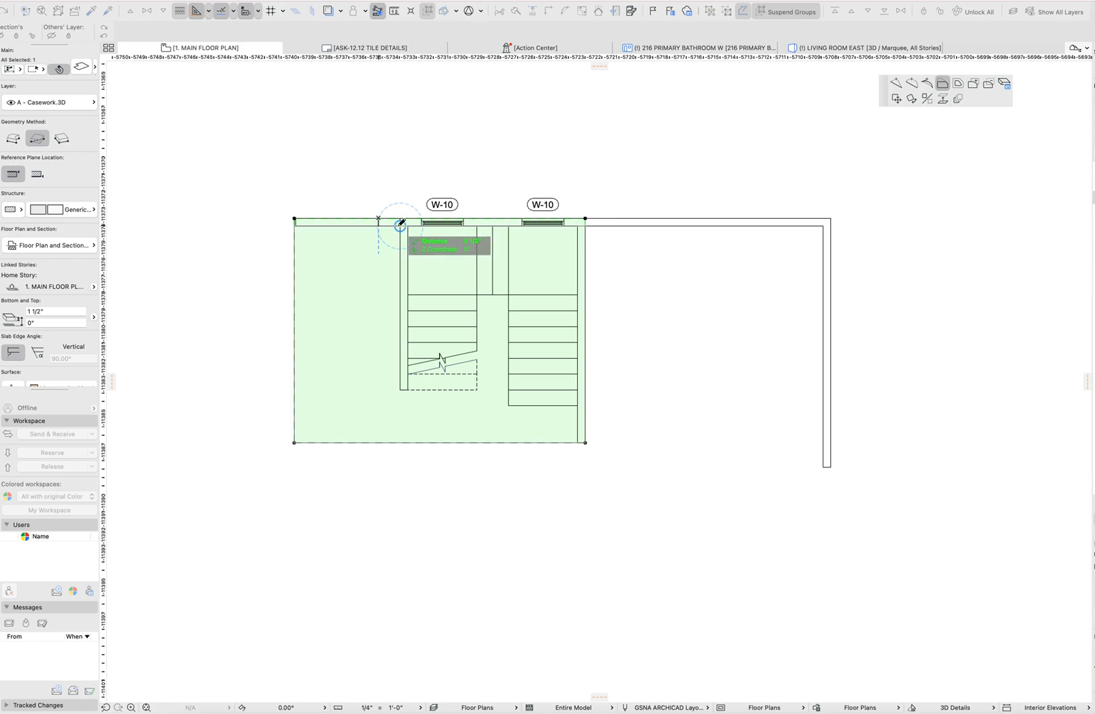
left_click(400, 223)
left_click(401, 221)
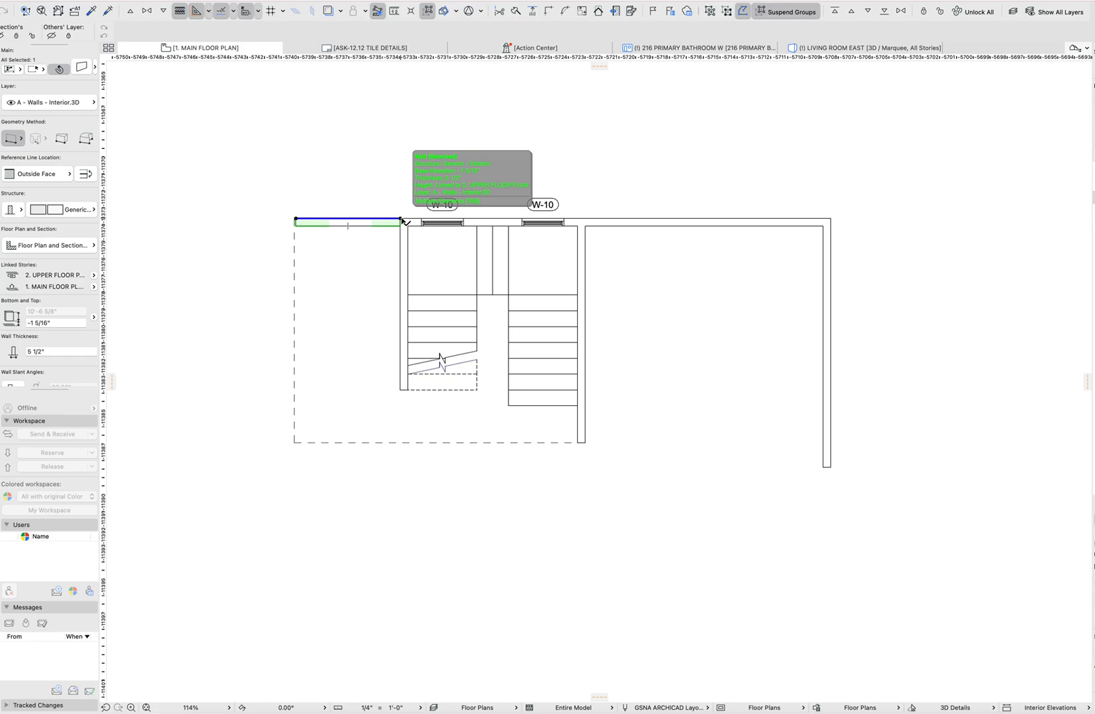
left_click(496, 218)
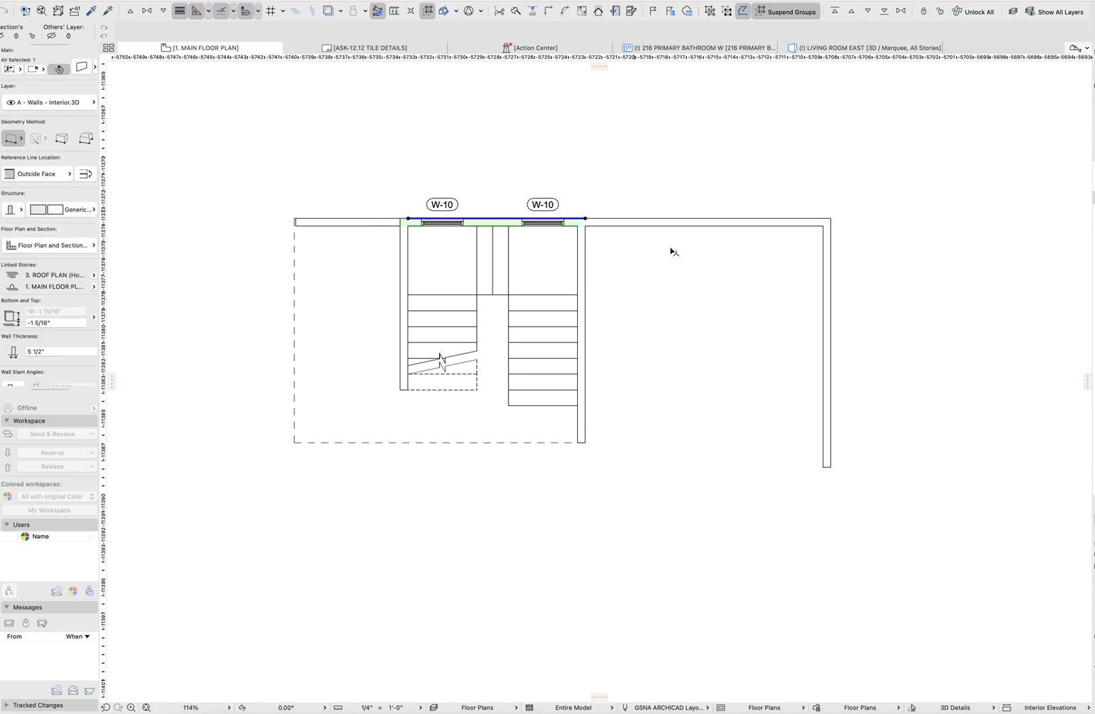
key("Escape")
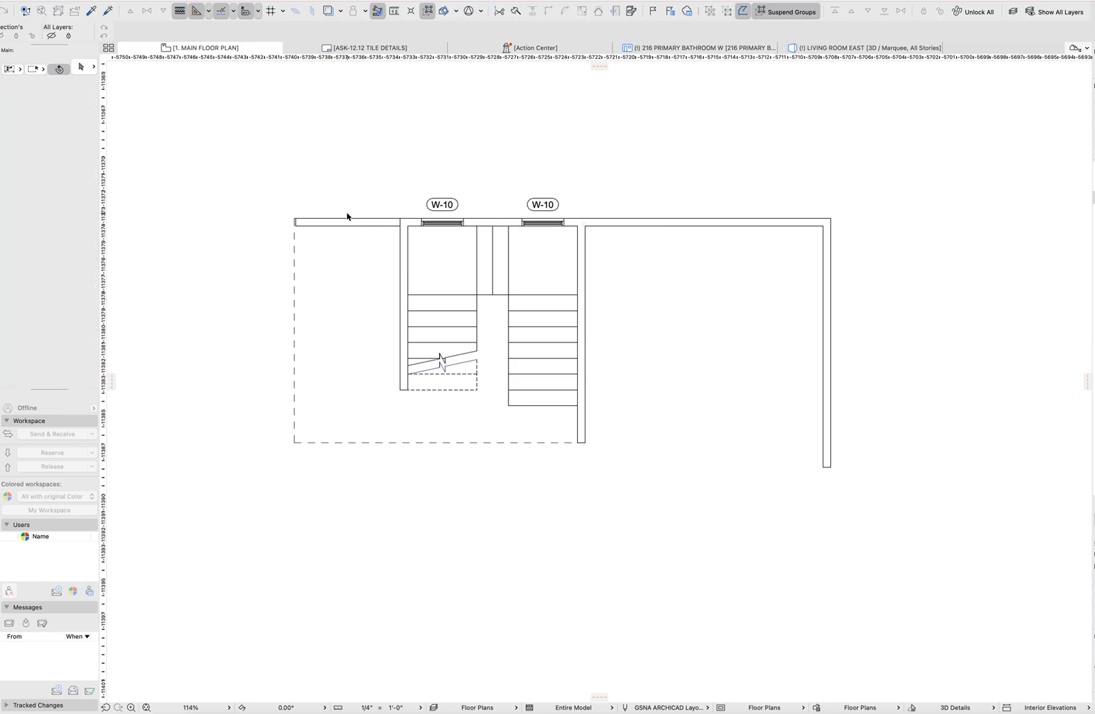
- Check the two-window stair wall's linked stories and Floor Plan Display settings in 3D without changing them
left_click(501, 224)
key("Escape")
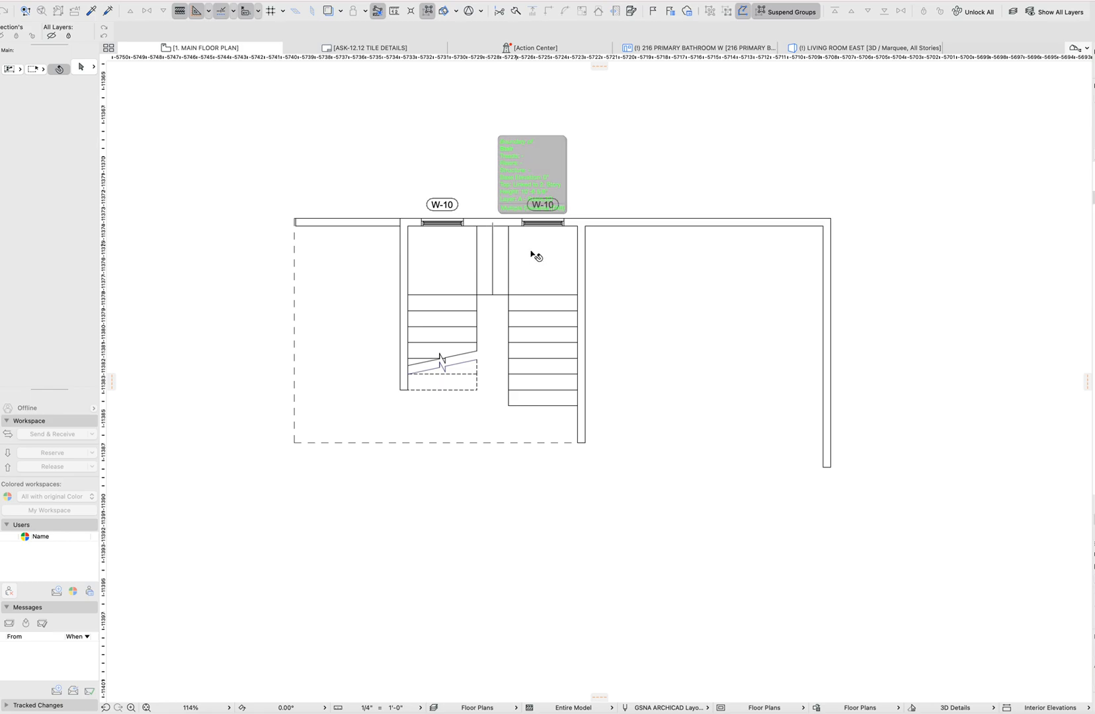
key("F3")
left_click(639, 256)
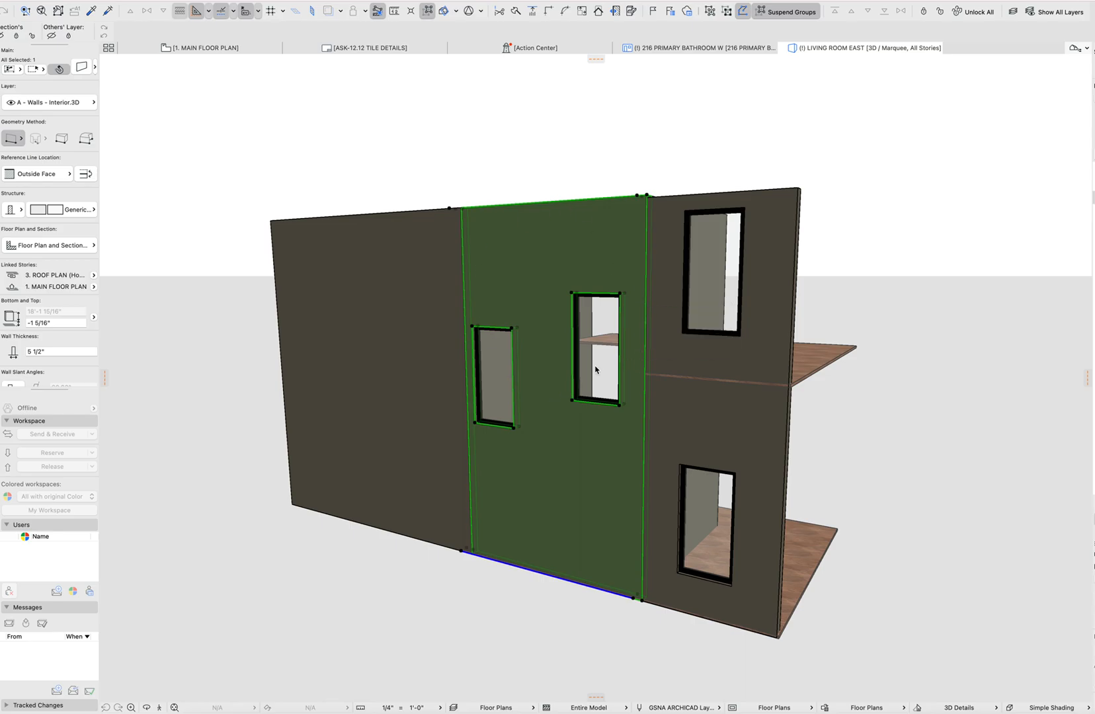
key("super+t")
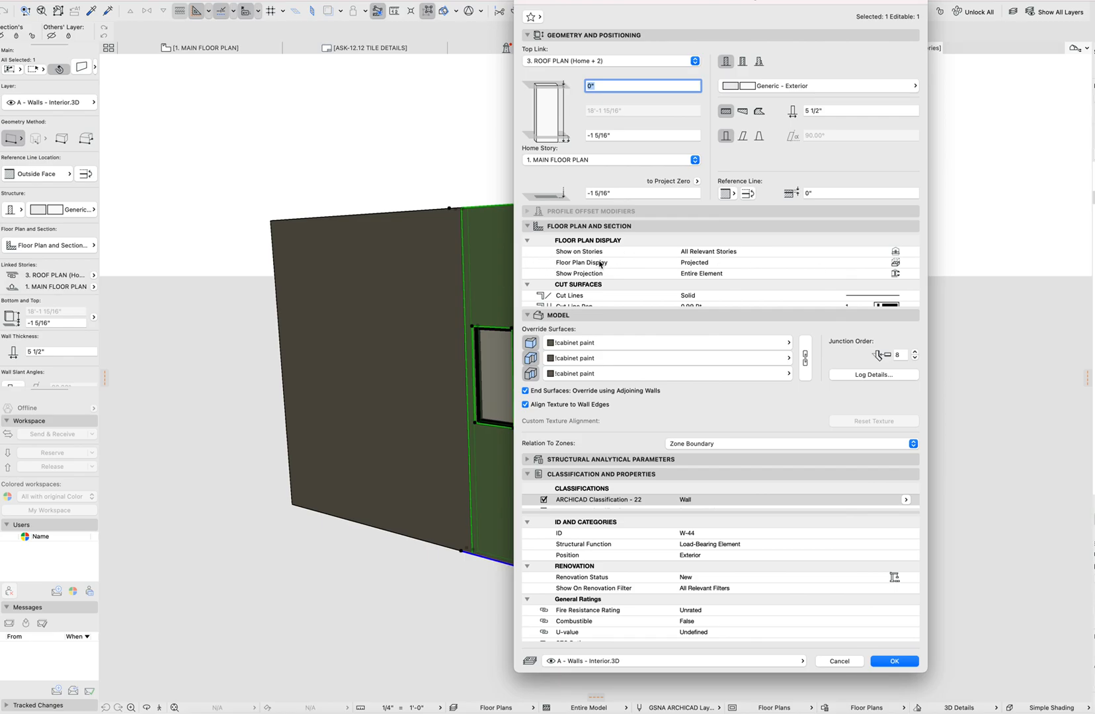
key("Escape")
key("Escape")
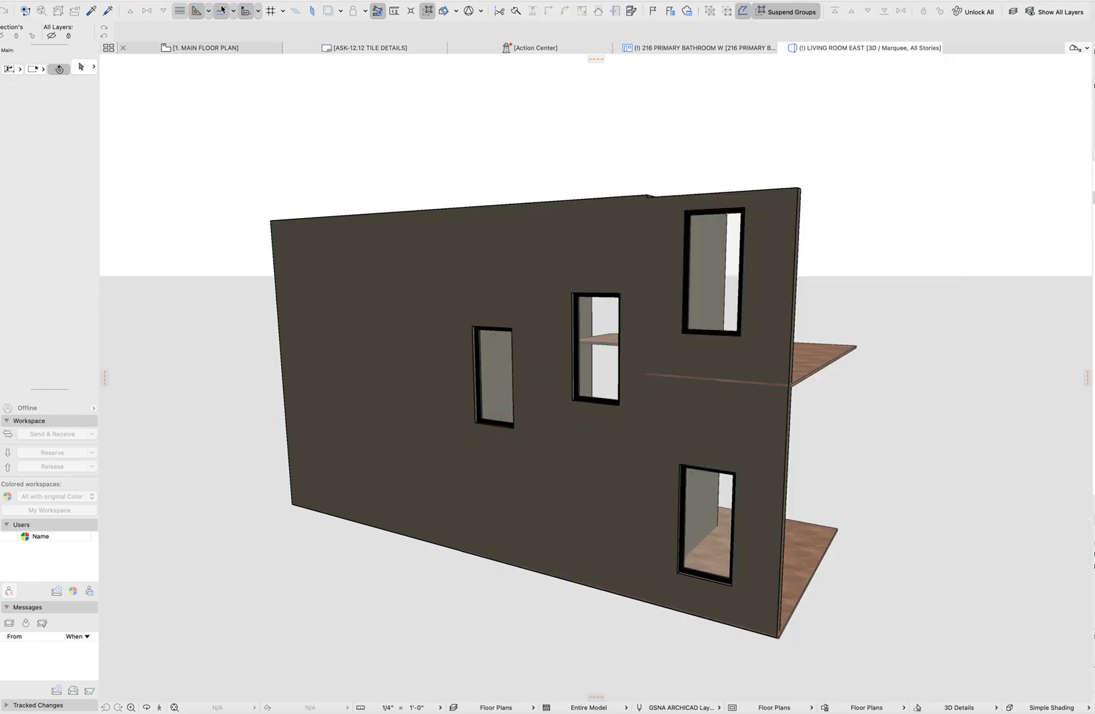
- Review the Floor Plan Cut Plane height and the Relative Floor Plan Range options without changing them
left_click(153, 1)
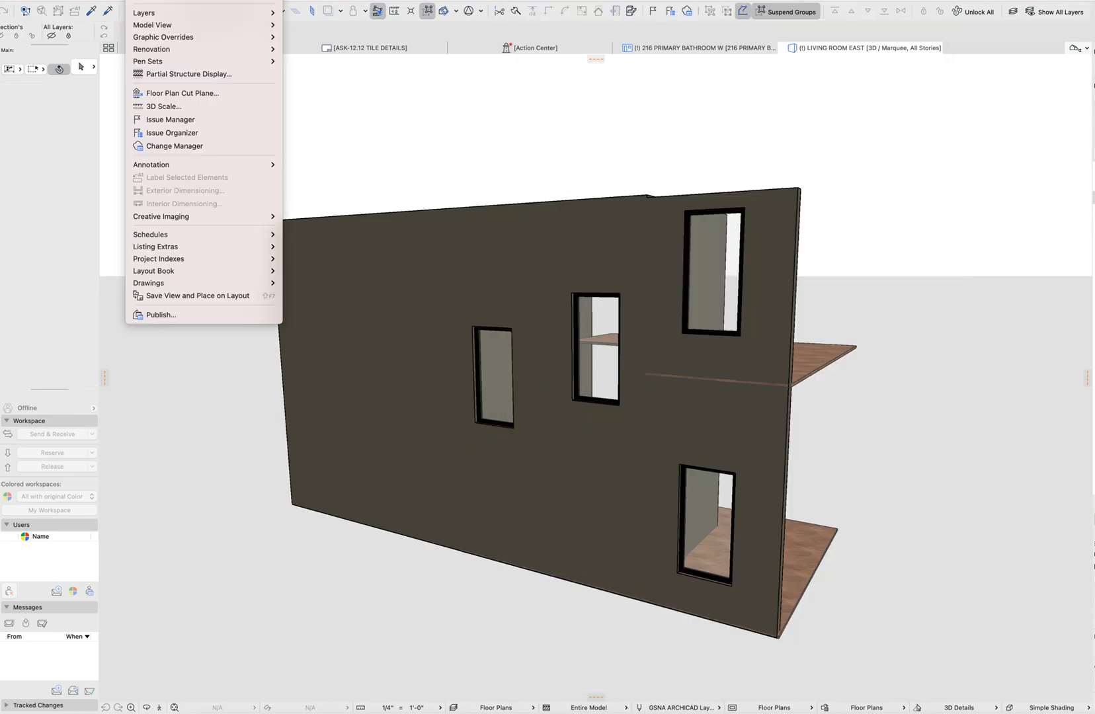
left_click(209, 98)
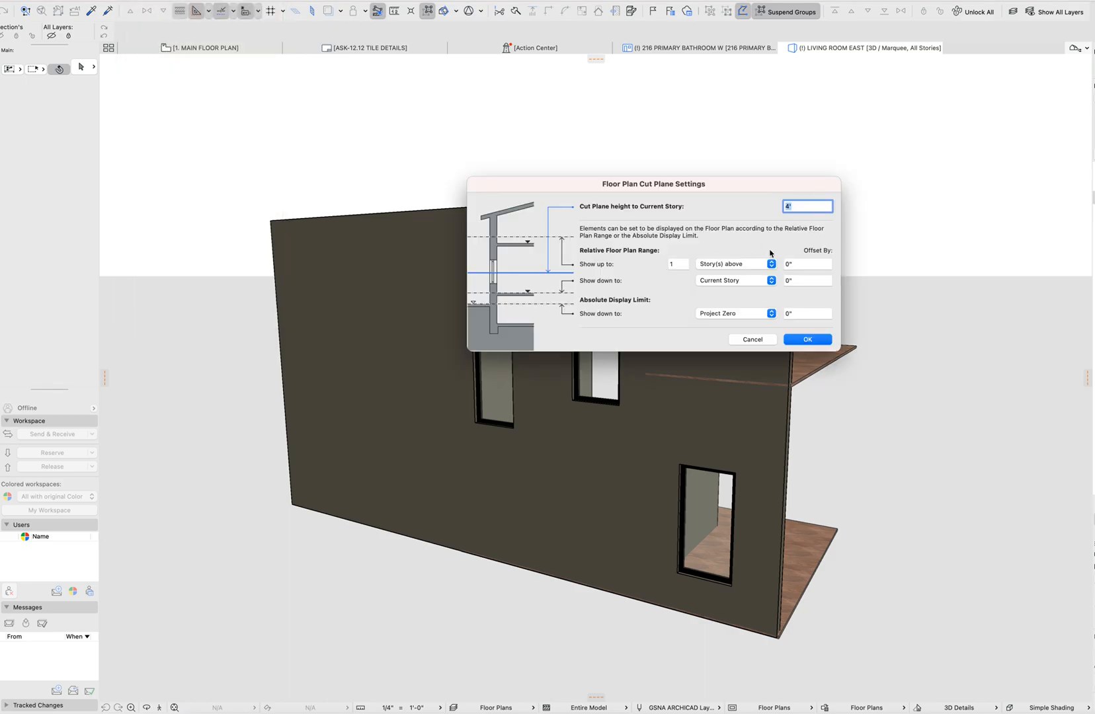
left_click(720, 266)
left_click(727, 251)
left_click(730, 285)
left_click(702, 279)
key("Escape")
- Select the two-window stair wall in 3D and view it together with the adjoining walls and floors
scroll(595, 197, "down", 4)
scroll(567, 199, "up", 3)
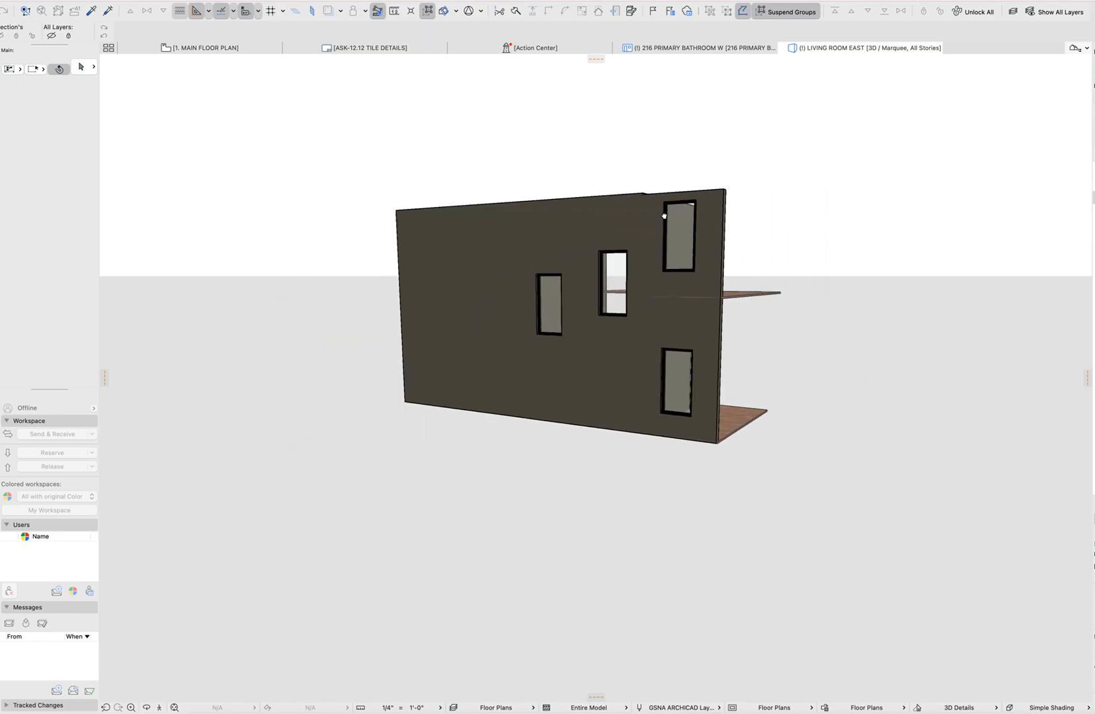
left_click(618, 238)
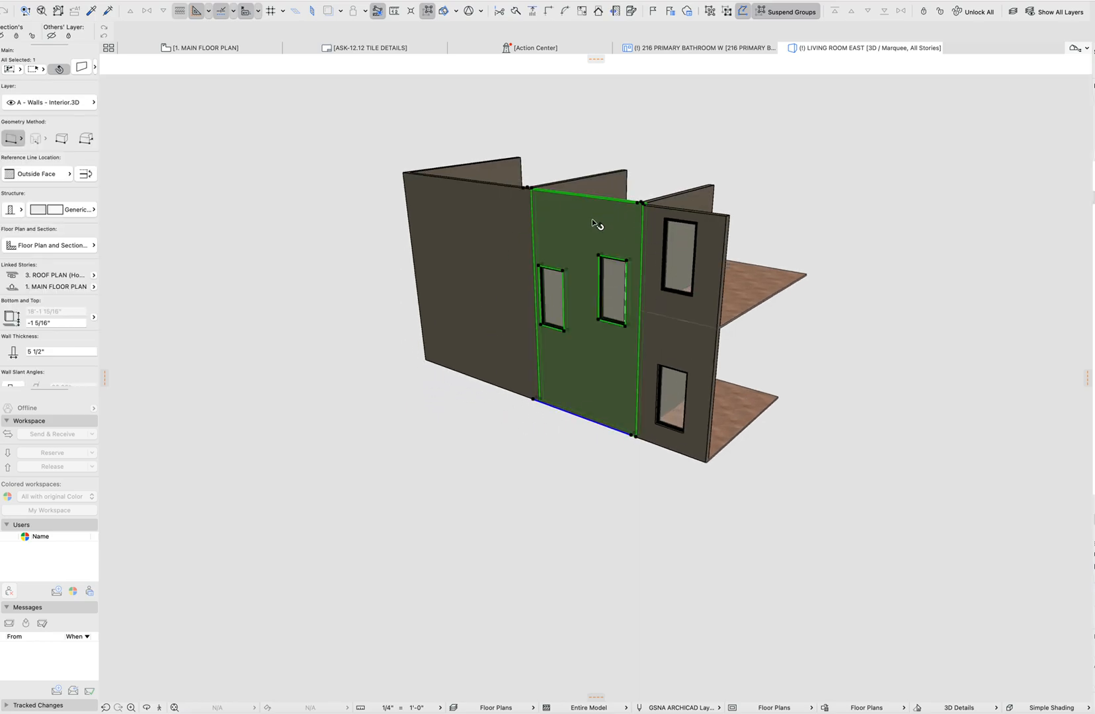